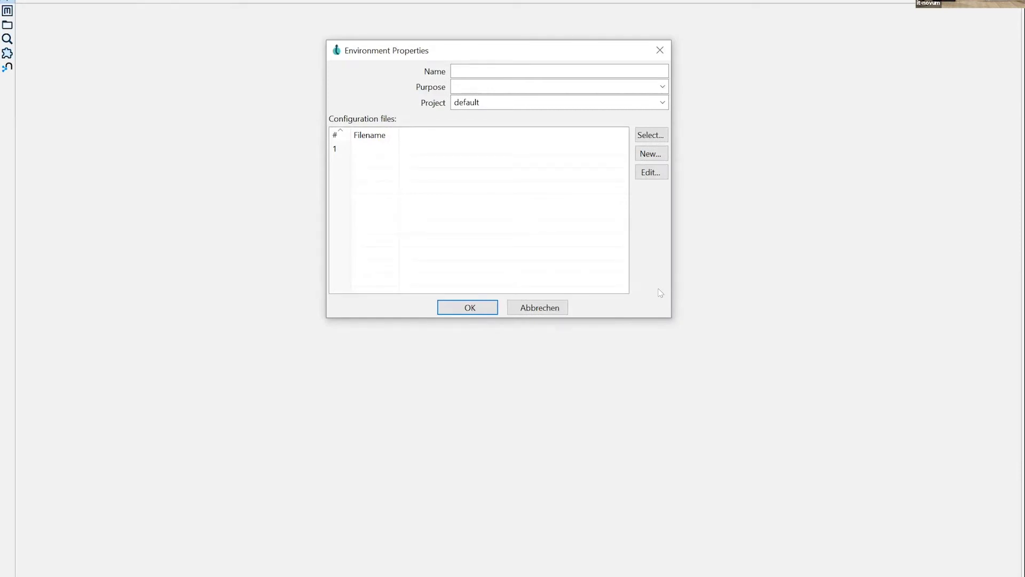
Check the purpose options offered for a new environment and close its properties without creating it.
left_click(662, 87)
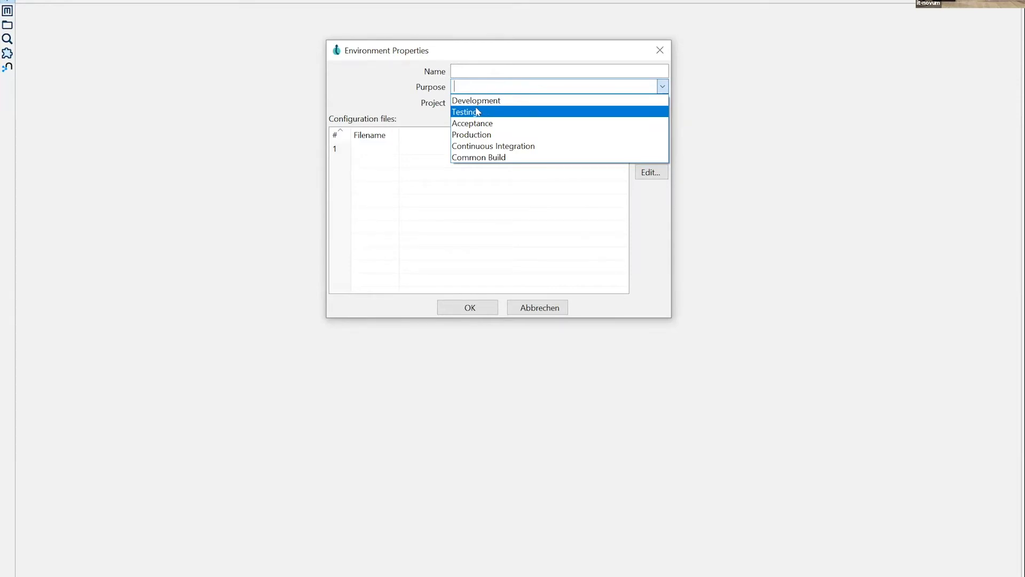
left_click(525, 308)
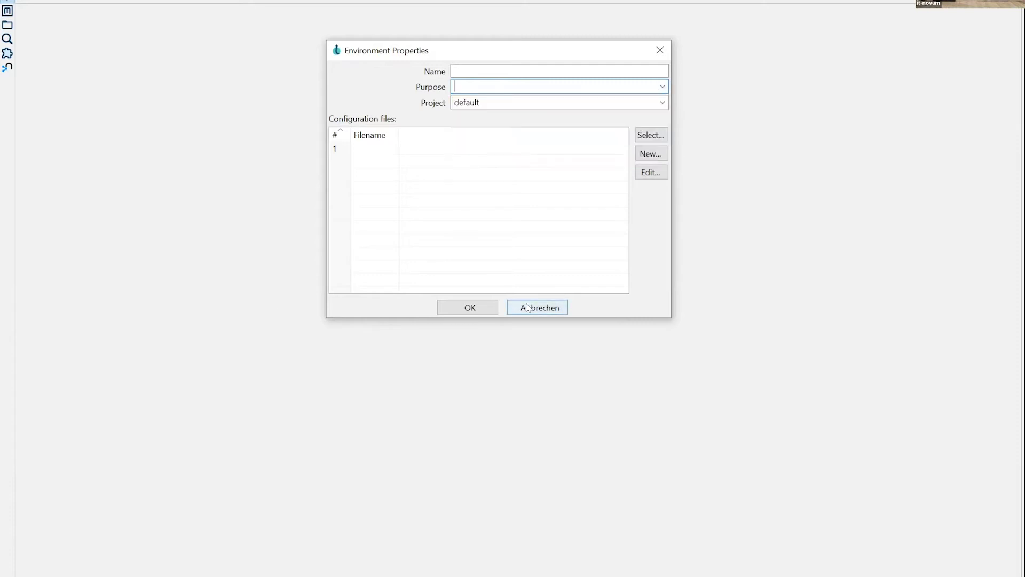
left_click(527, 307)
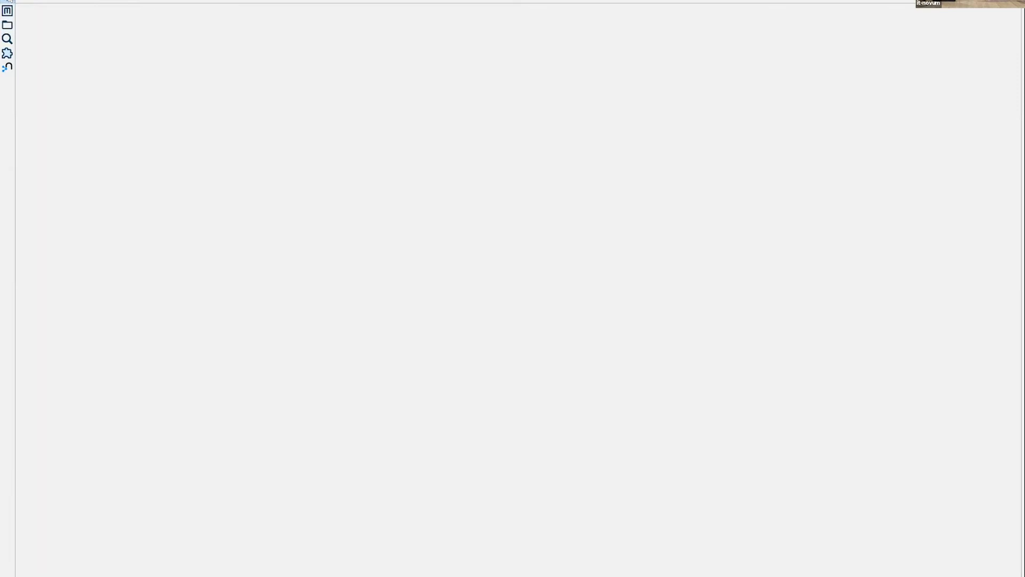
Show the project metadata and switch the active project to samples.
left_click(8, 11)
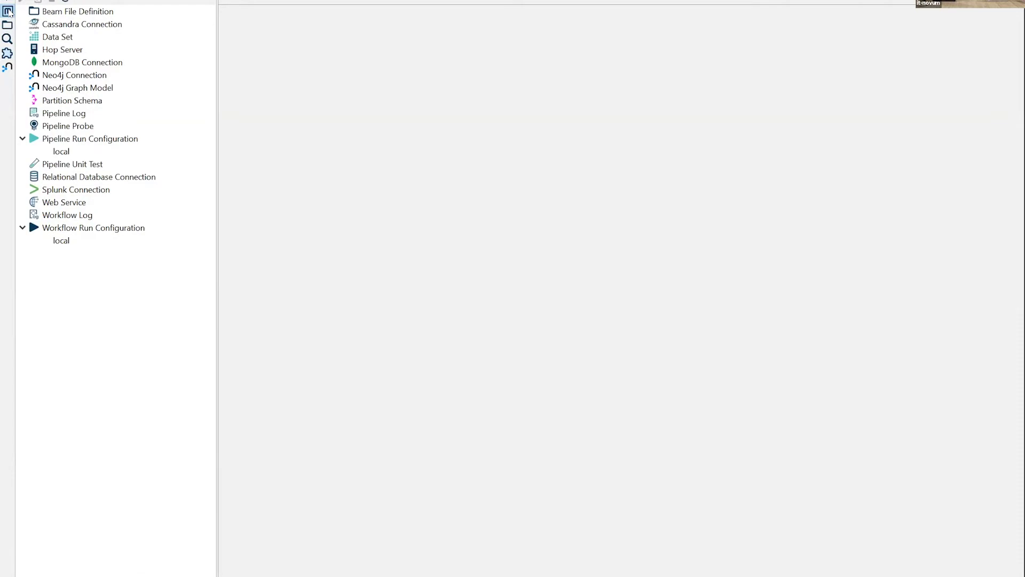
left_click(183, 1)
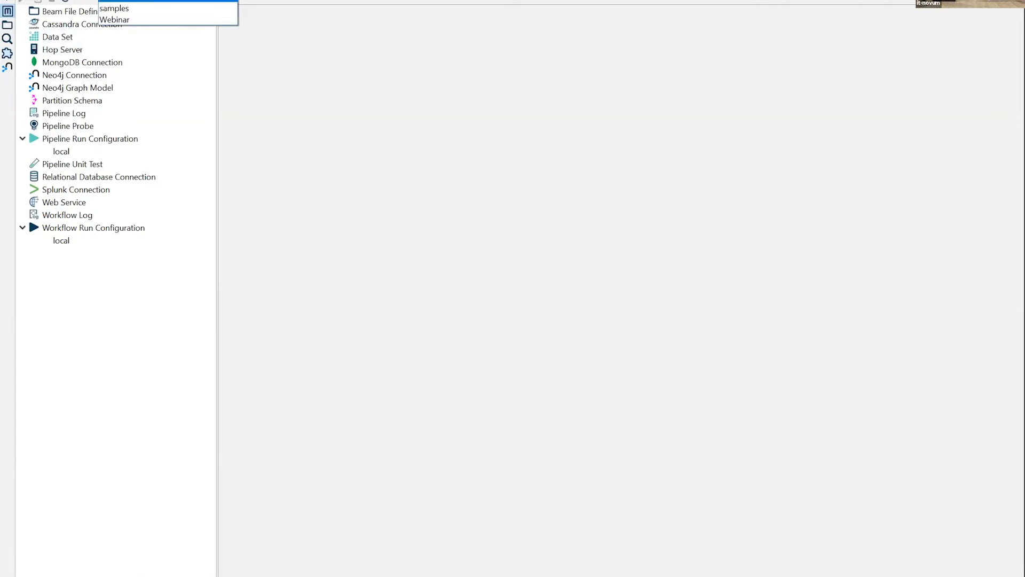
left_click(183, 7)
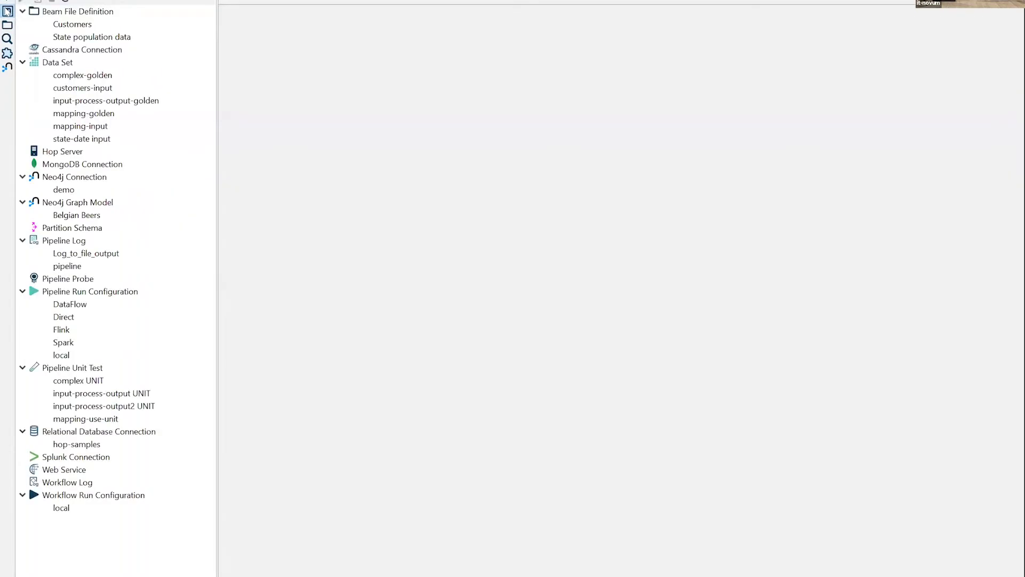
Open the complex-golden data set, preview its rows and close the preview.
left_click(23, 11)
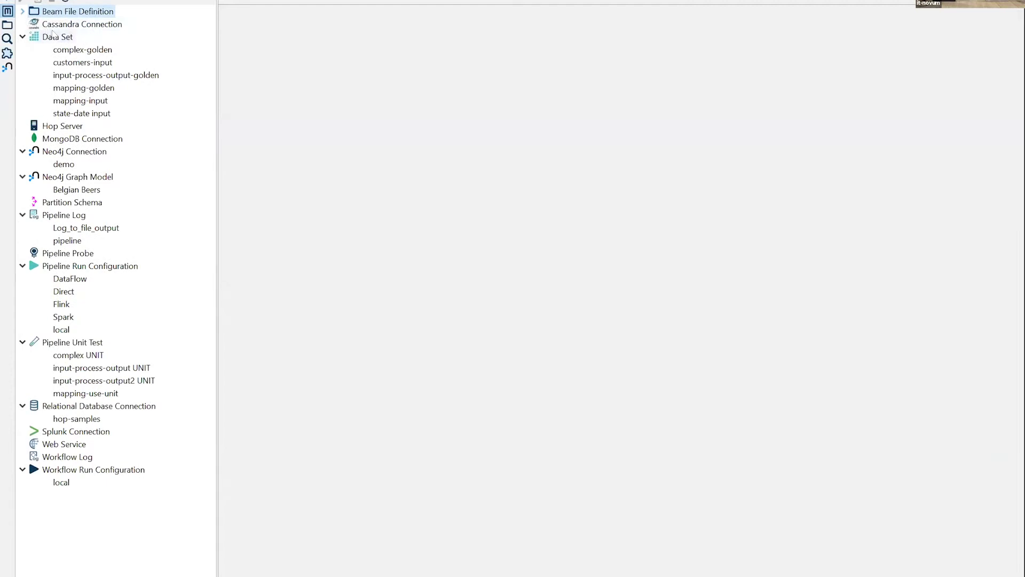
double_click(66, 48)
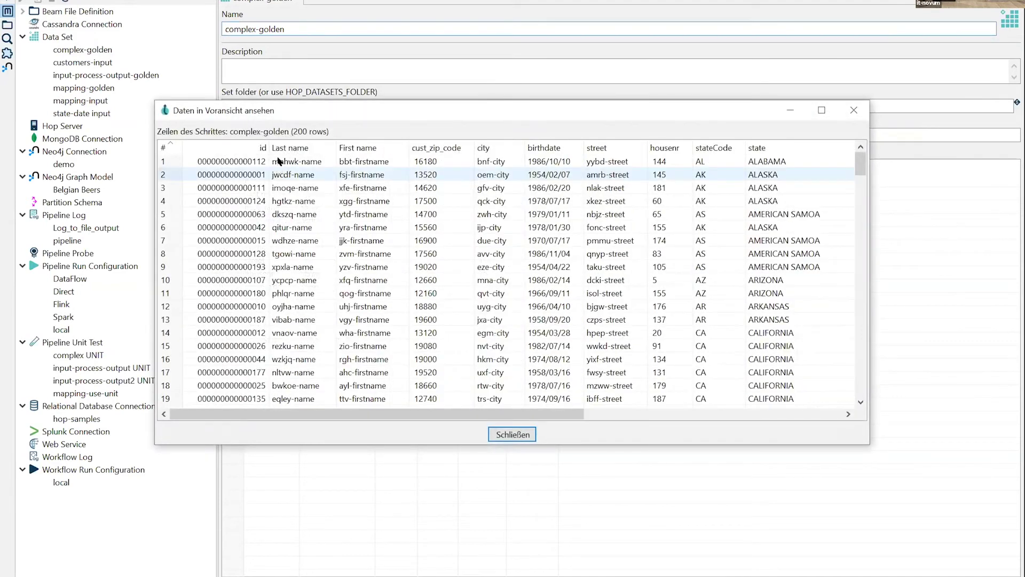
key("Down")
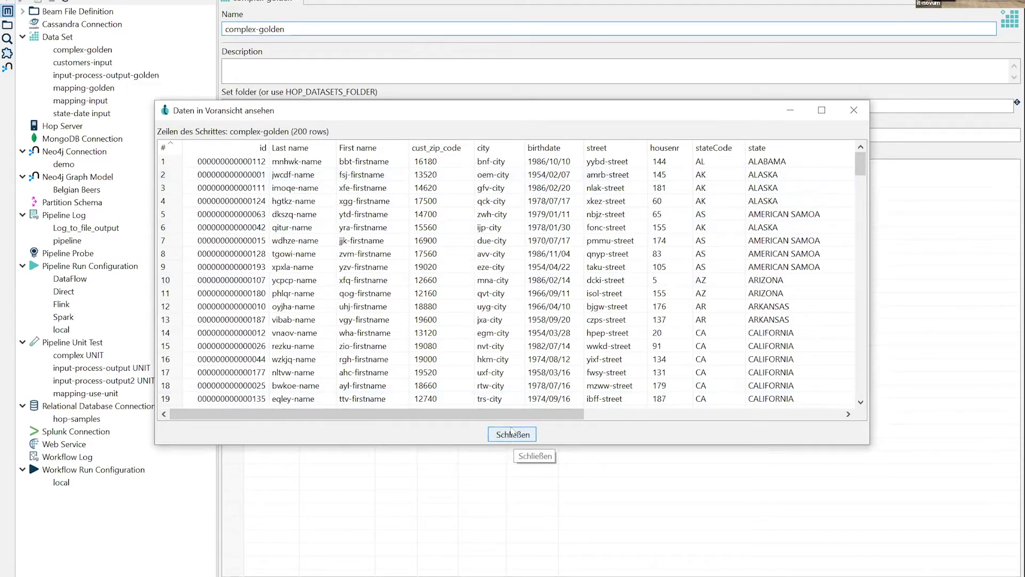
left_click(529, 430)
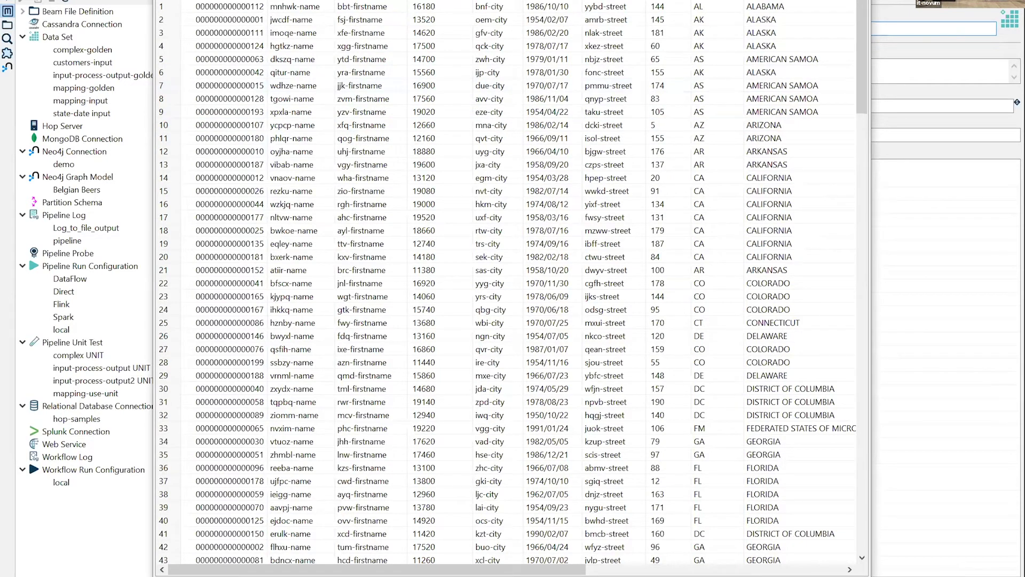
key("Escape")
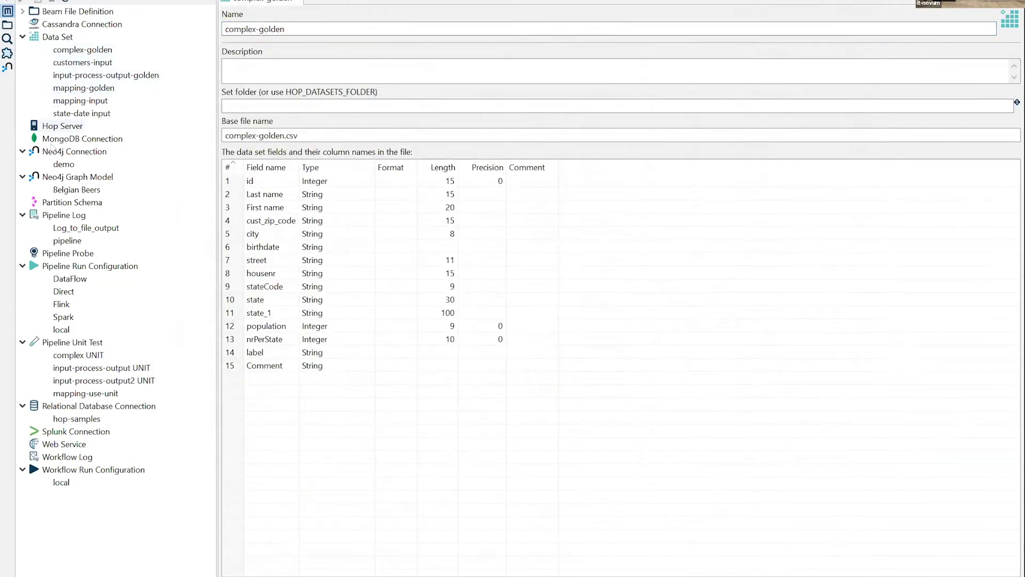
Collapse the Neo4j Connection, Neo4j Graph Model, Data Set and Pipeline Log categories in the metadata tree.
left_click(23, 152)
left_click(22, 164)
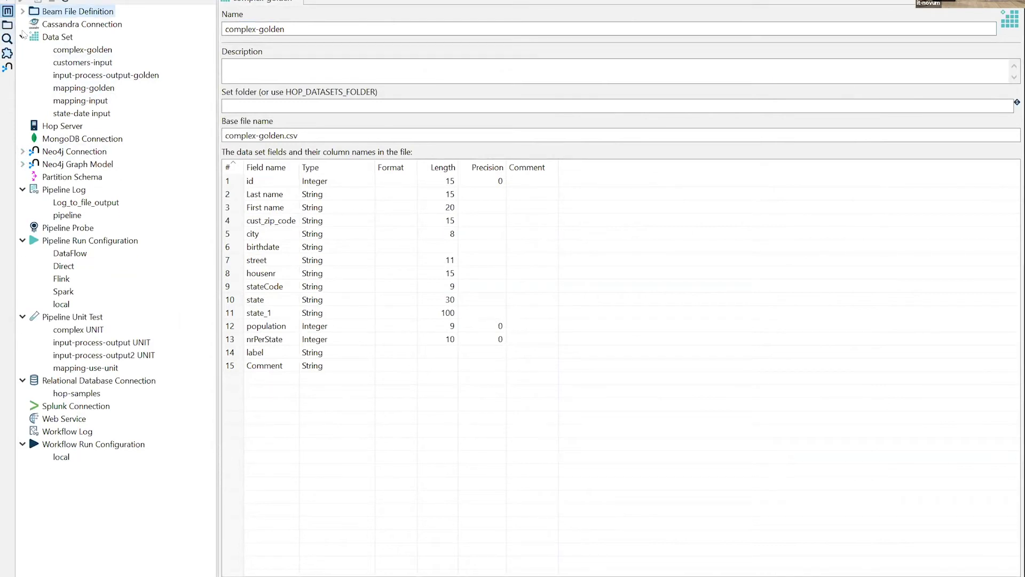
left_click(22, 35)
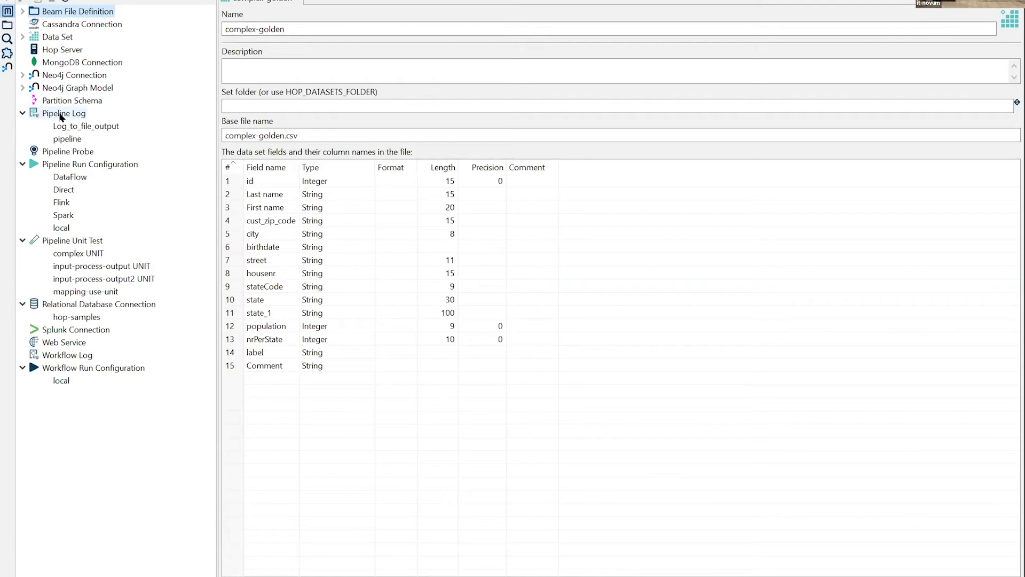
left_click(23, 113)
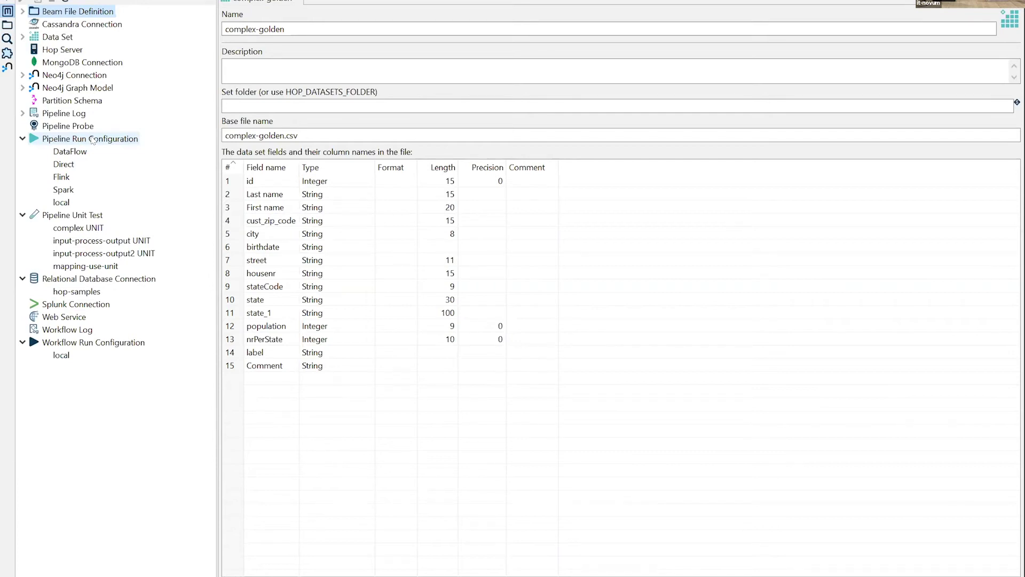
Review the DataFlow and Spark pipeline run configurations, and collapse the Pipeline Run Configuration, Pipeline Unit Test and Relational Database Connection categories.
double_click(74, 152)
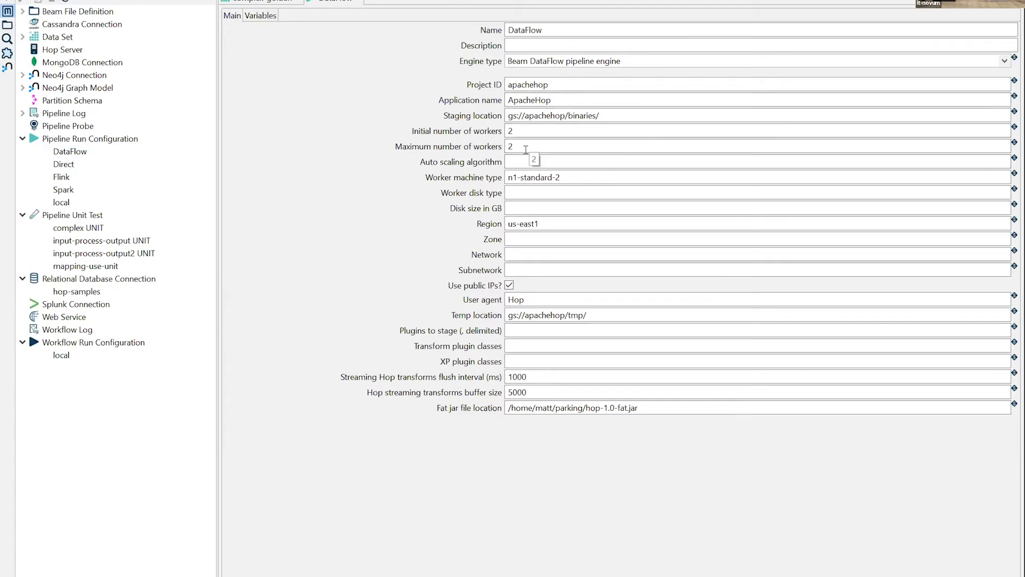
left_click(68, 191)
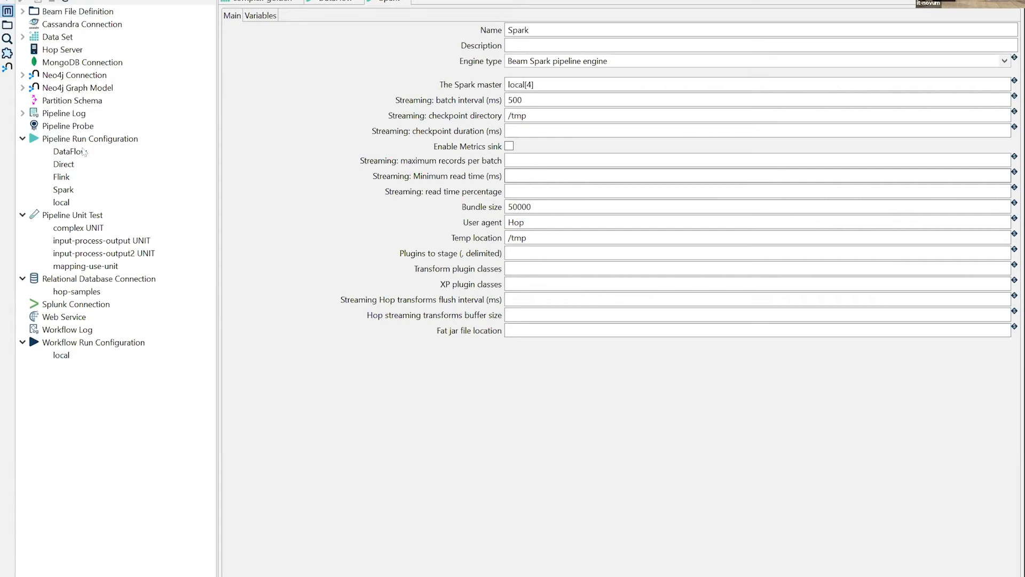
left_click(22, 138)
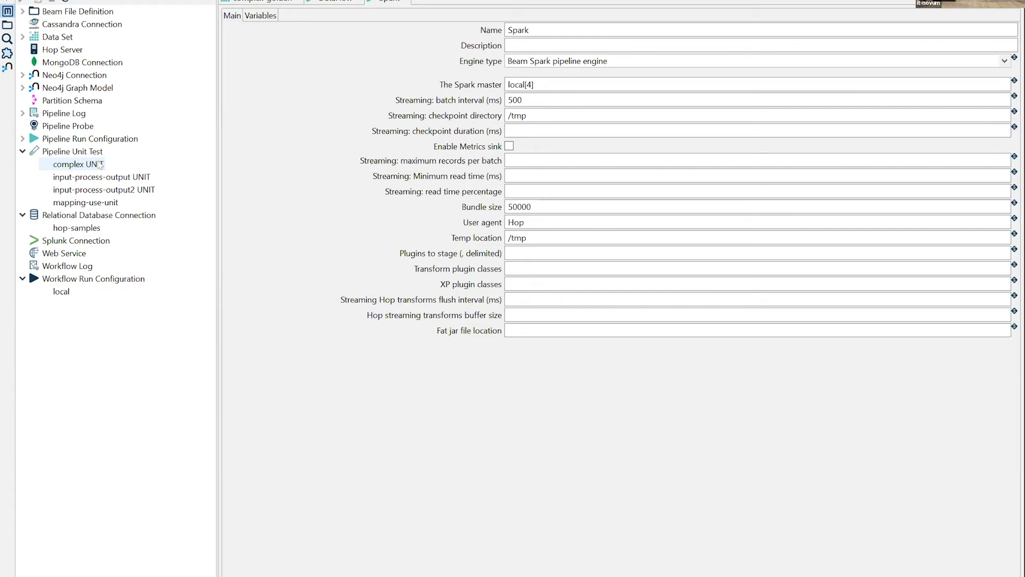
left_click(22, 151)
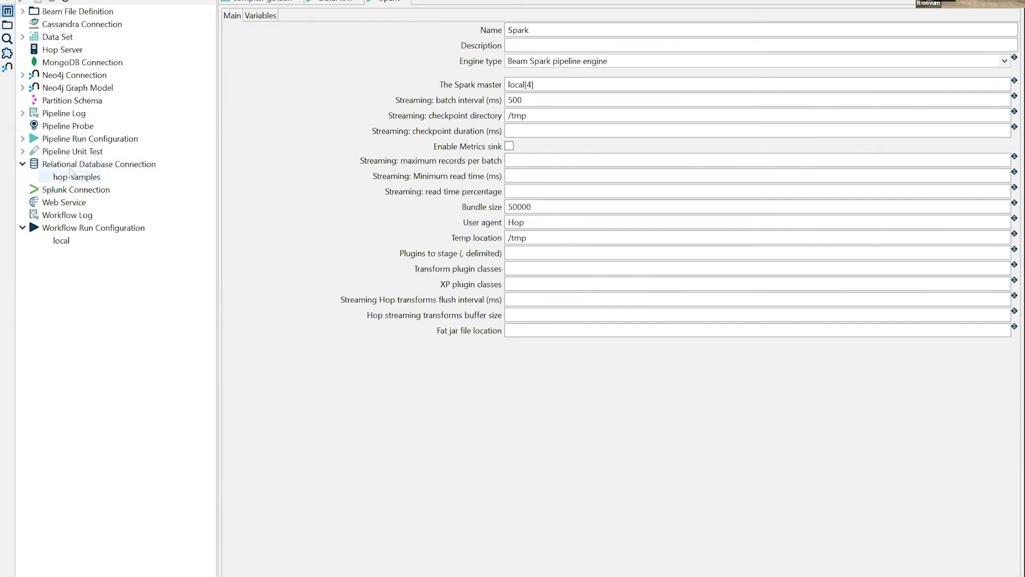
left_click(22, 164)
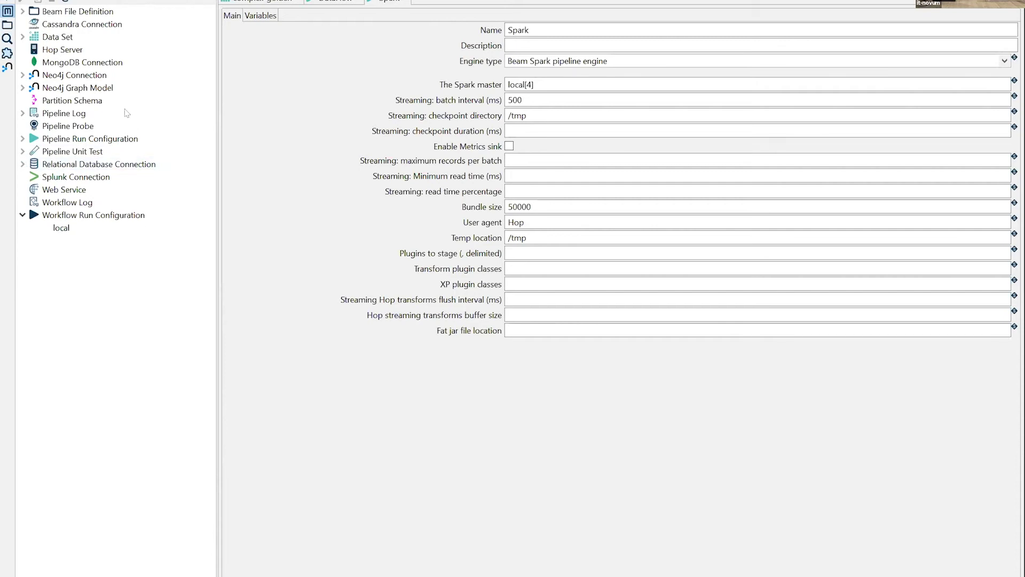
Show the Git info for the samples project folder from the file explorer.
left_click(7, 25)
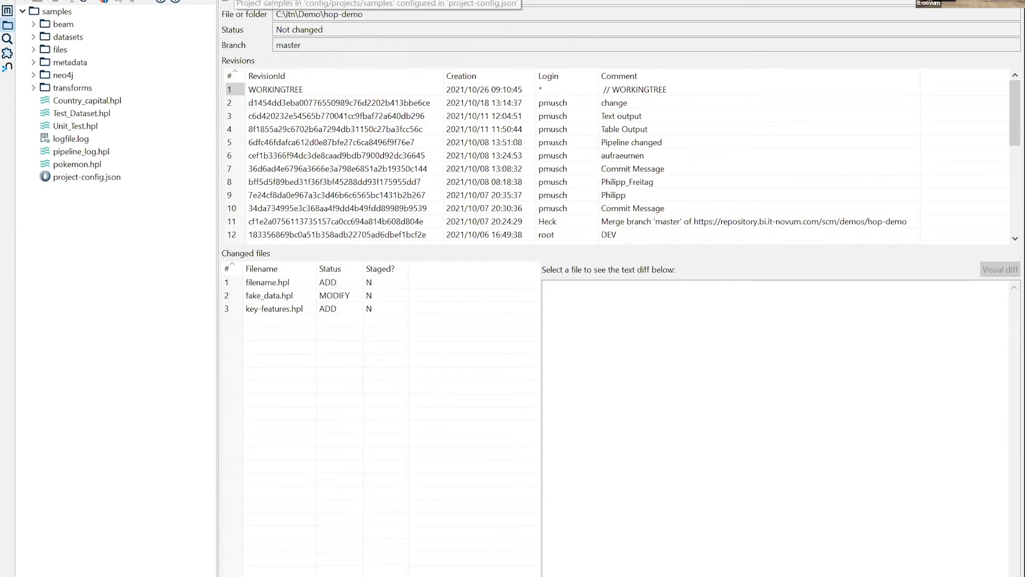
left_click(51, 11)
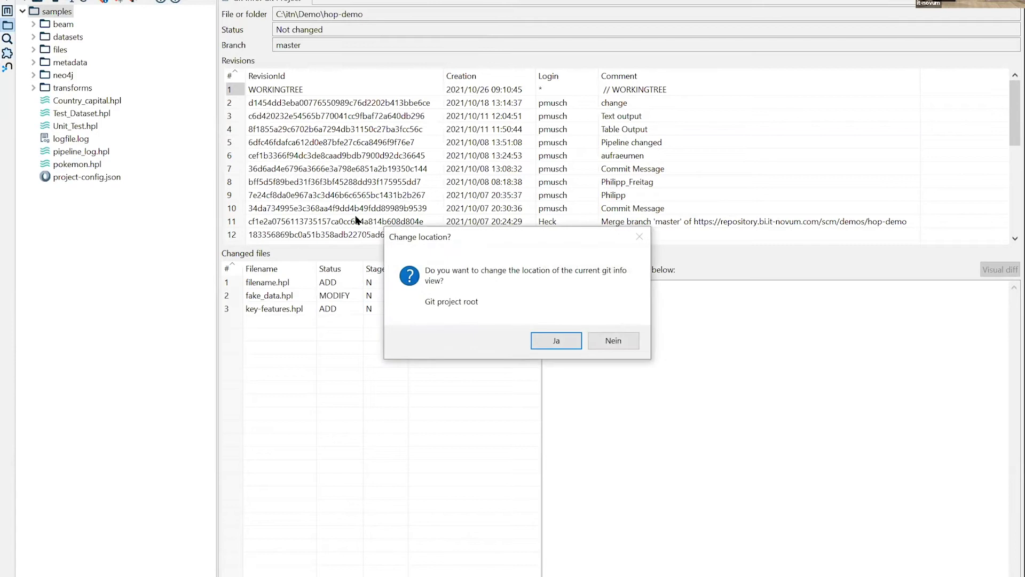
key("Return")
Switch to the Webinar project and review the Git revision history of its root folder.
left_click(145, 1)
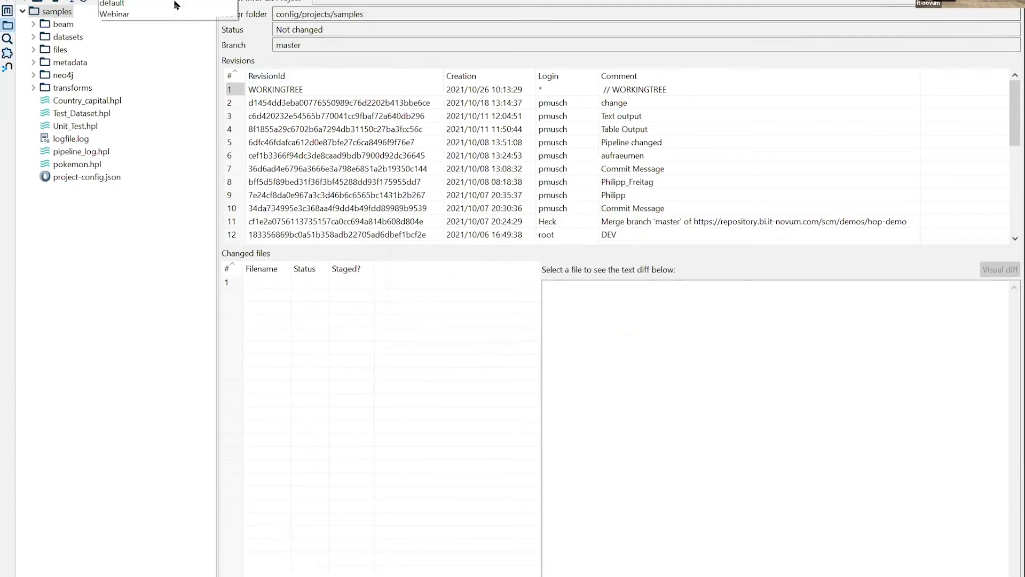
left_click(145, 19)
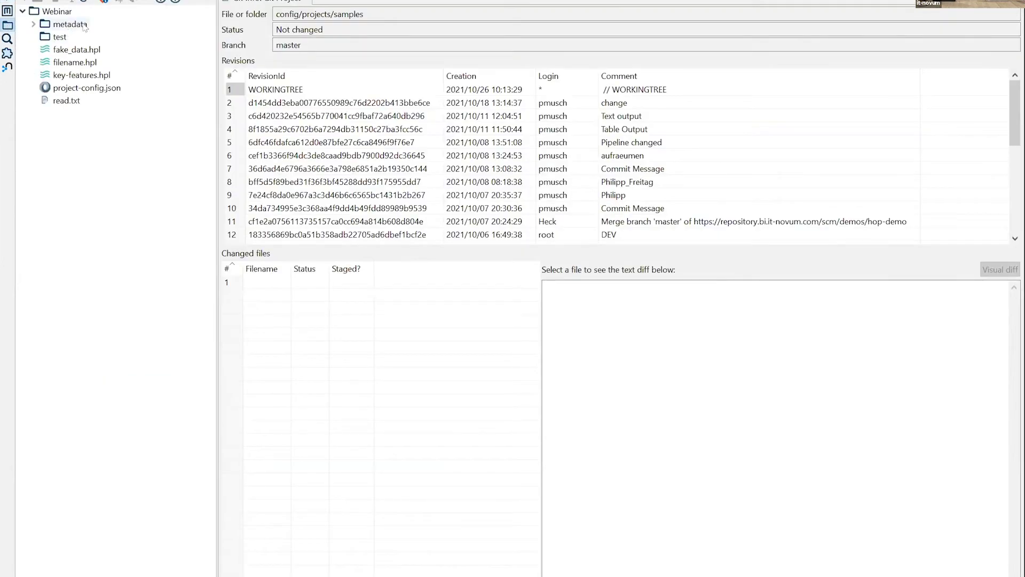
left_click(103, 2)
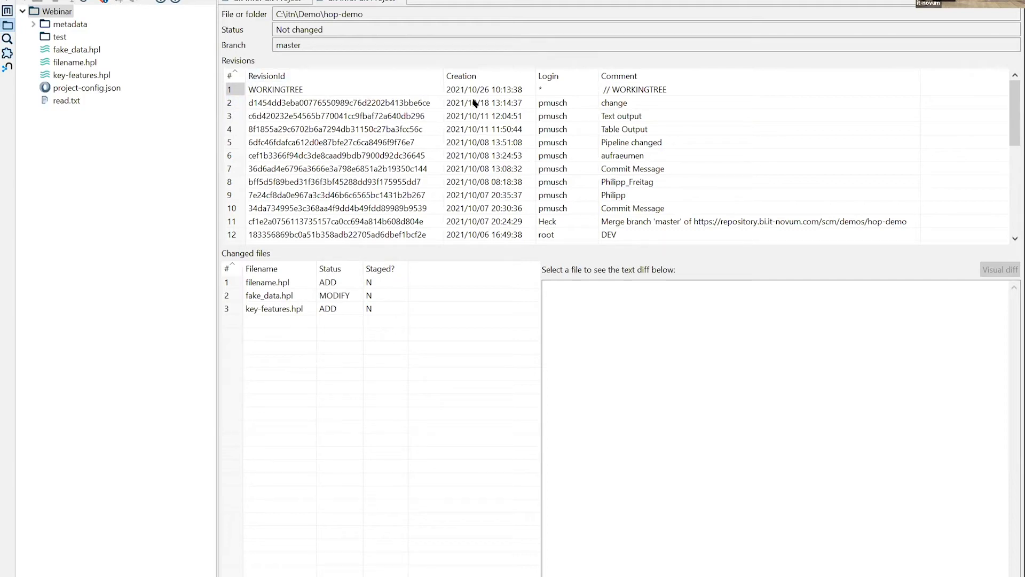
scroll(562, 140, "down", 1)
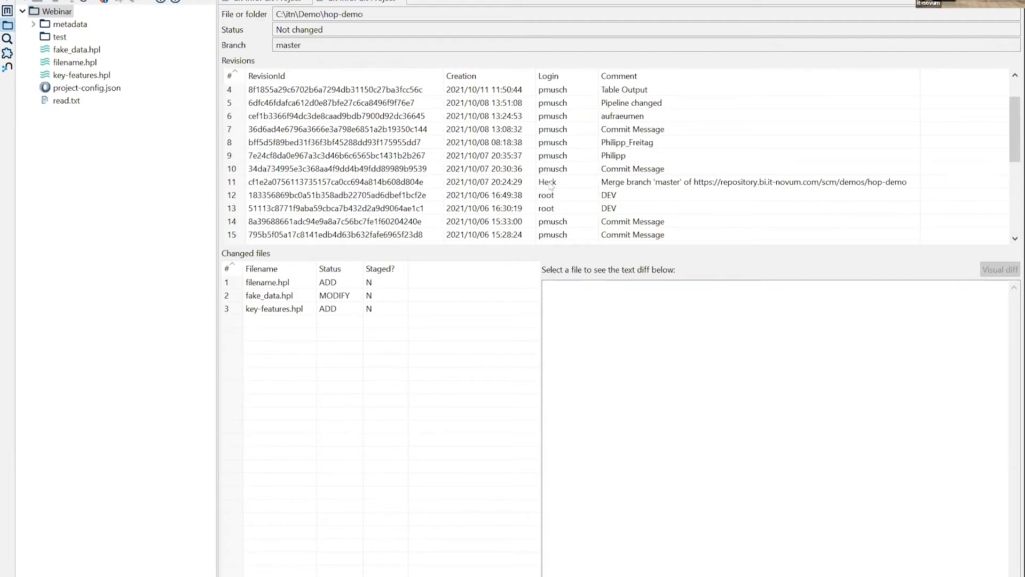
scroll(553, 187, "up", 1)
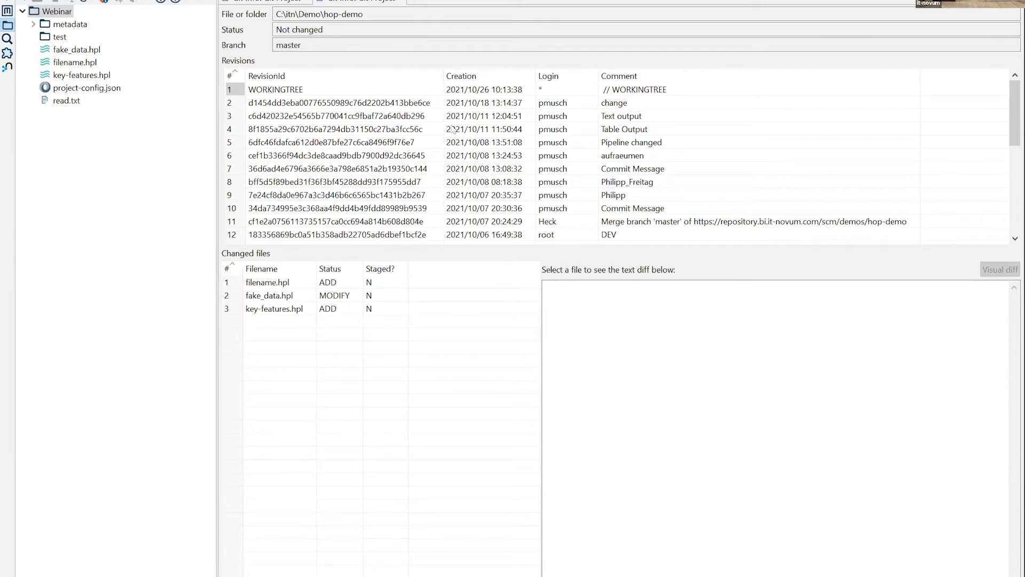
Show the Git info for fake_data.hpl and read through the text diff of its modified version.
left_click(80, 50)
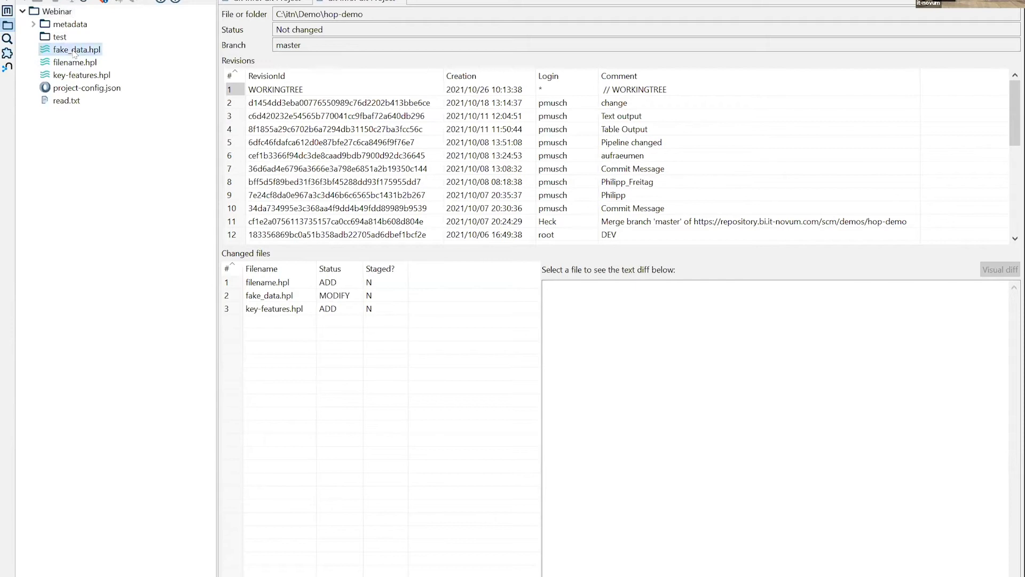
left_click(557, 341)
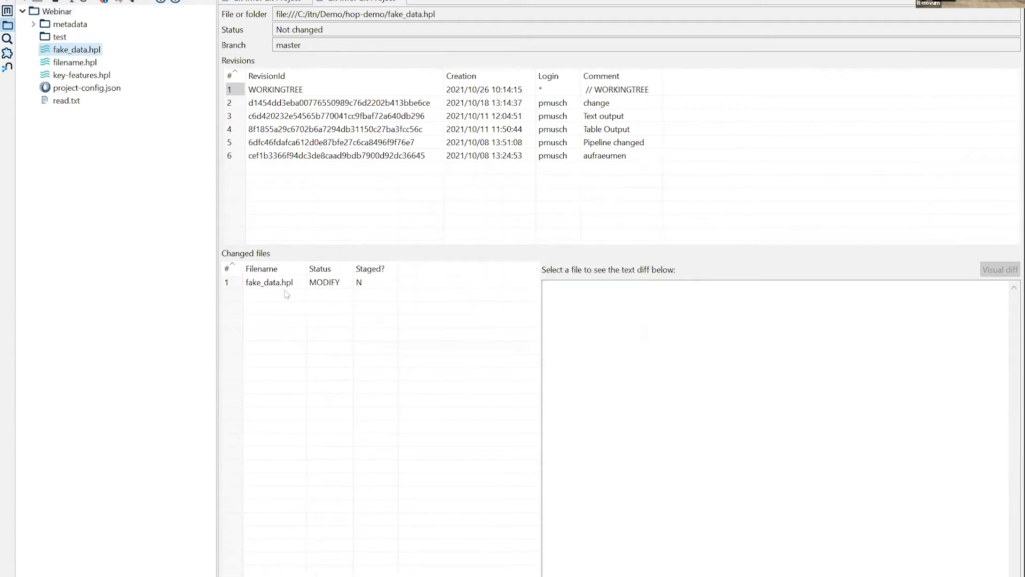
left_click(233, 283)
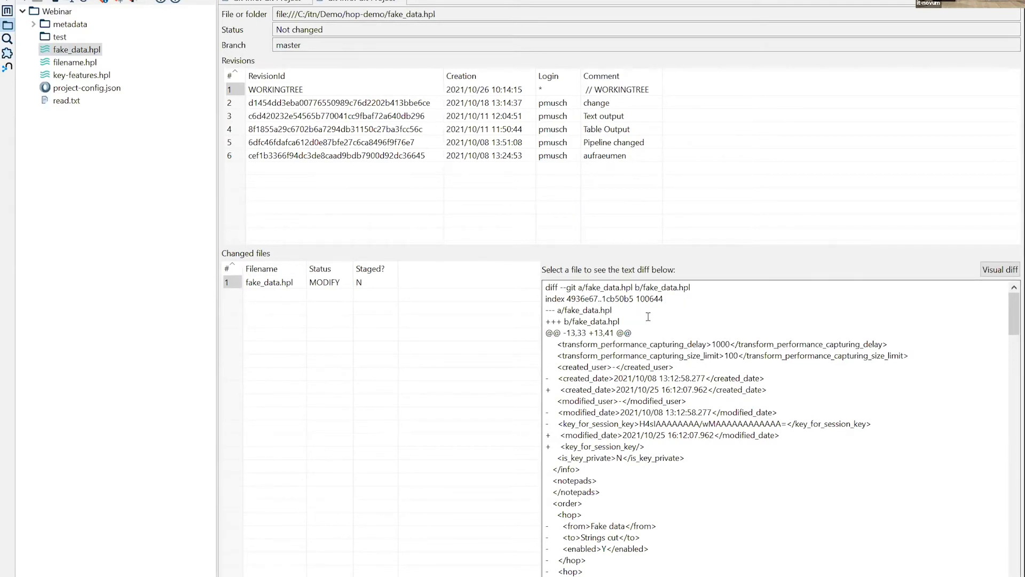
scroll(647, 316, "down", 4)
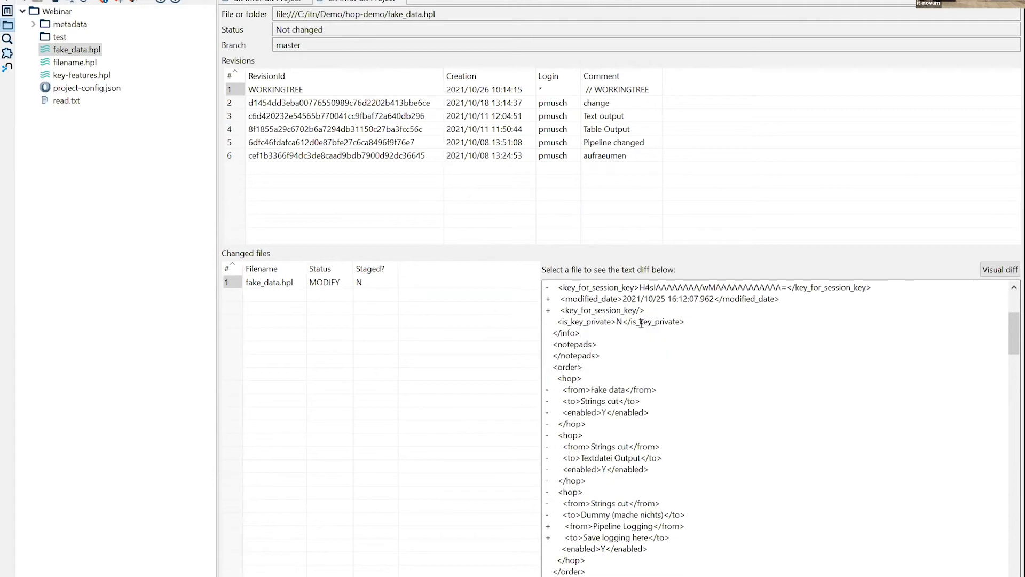
scroll(625, 412, "down", 3)
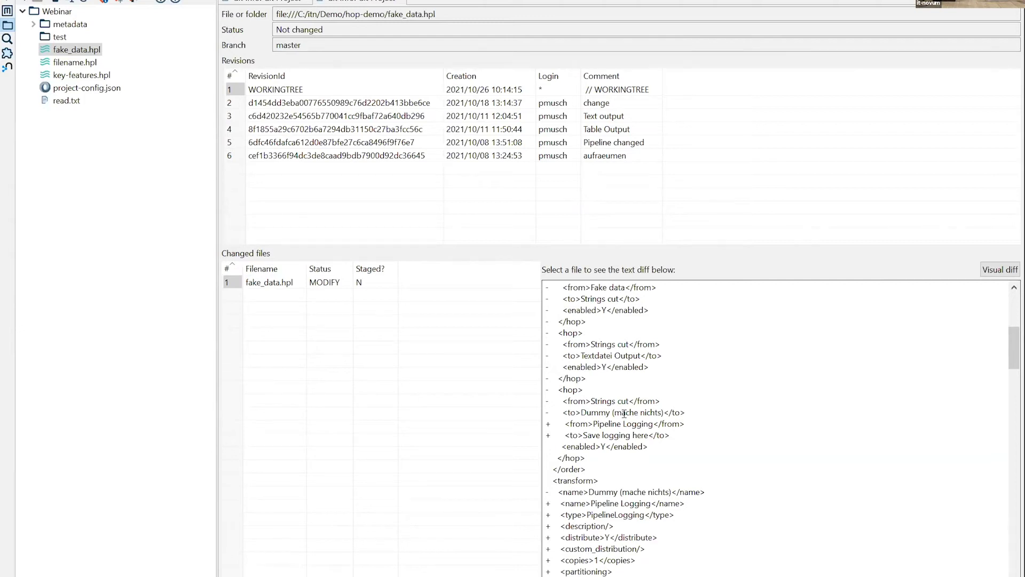
scroll(624, 413, "down", 4)
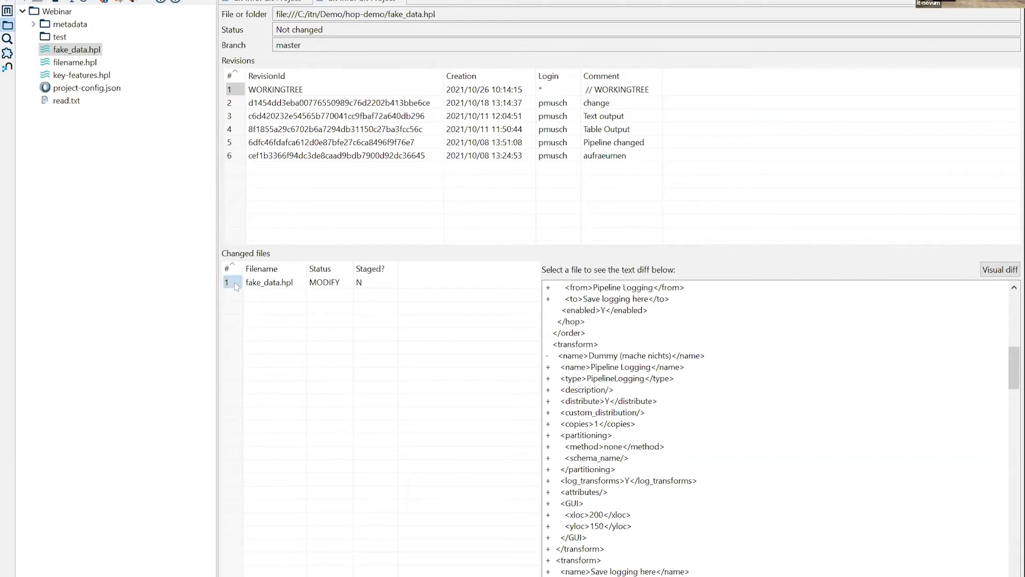
Compare both versions of fake_data.hpl with the visual diff and return to the file explorer.
left_click(992, 270)
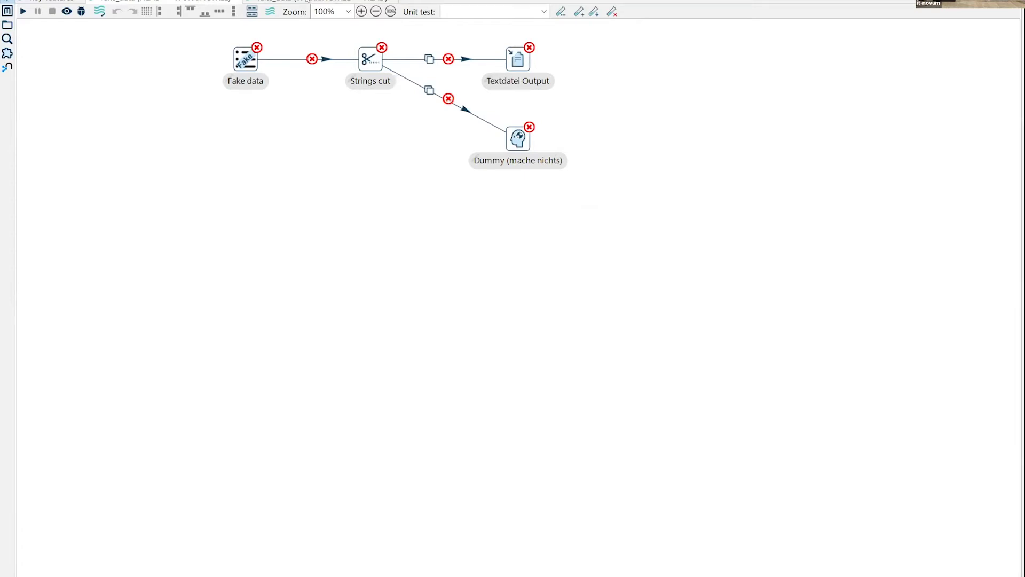
left_click(307, 1)
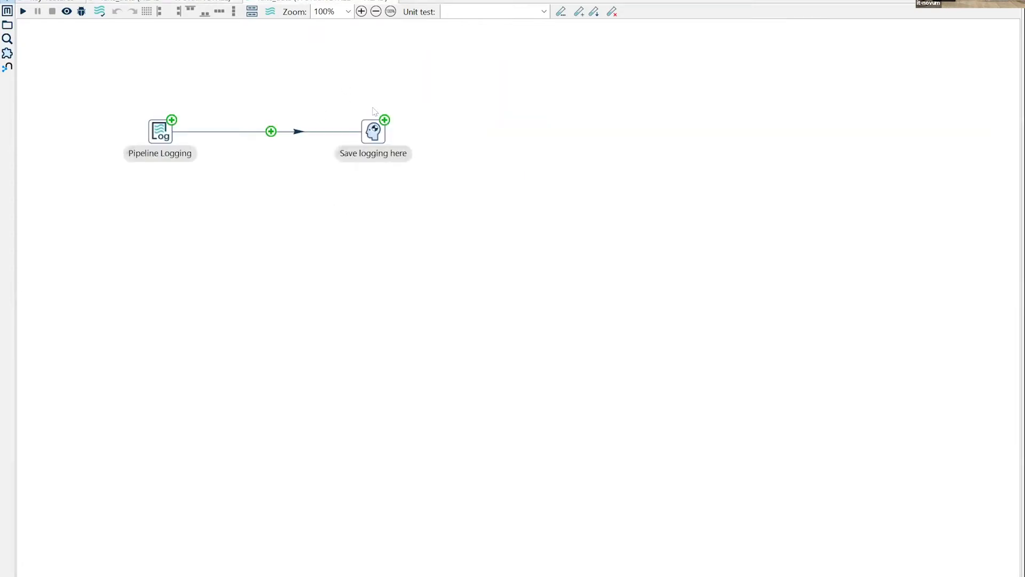
left_click(7, 25)
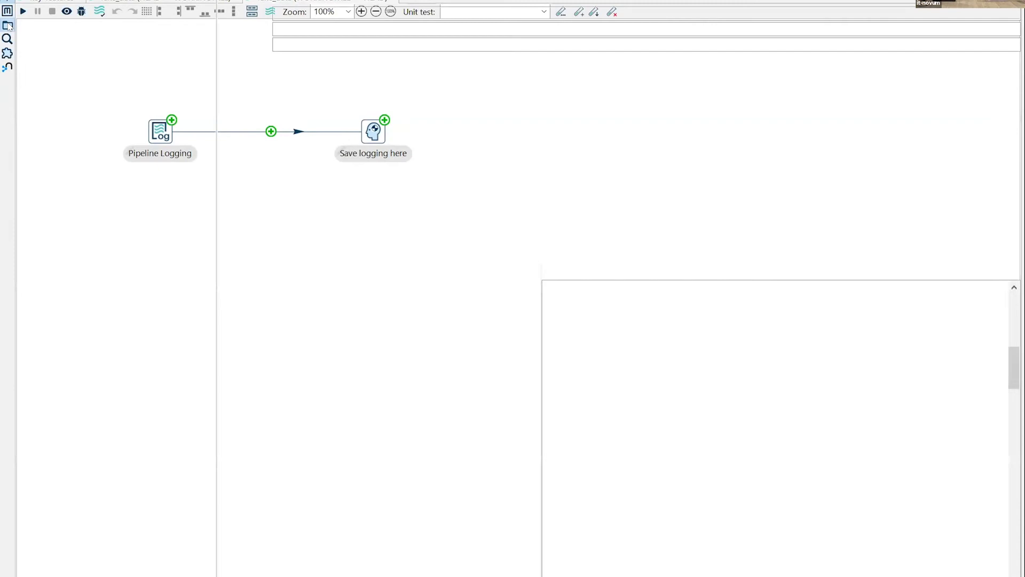
Compare the Text output revision of fake_data.hpl with its previous version using the visual diff, viewing both pipelines.
left_click(84, 51)
left_click(243, 117)
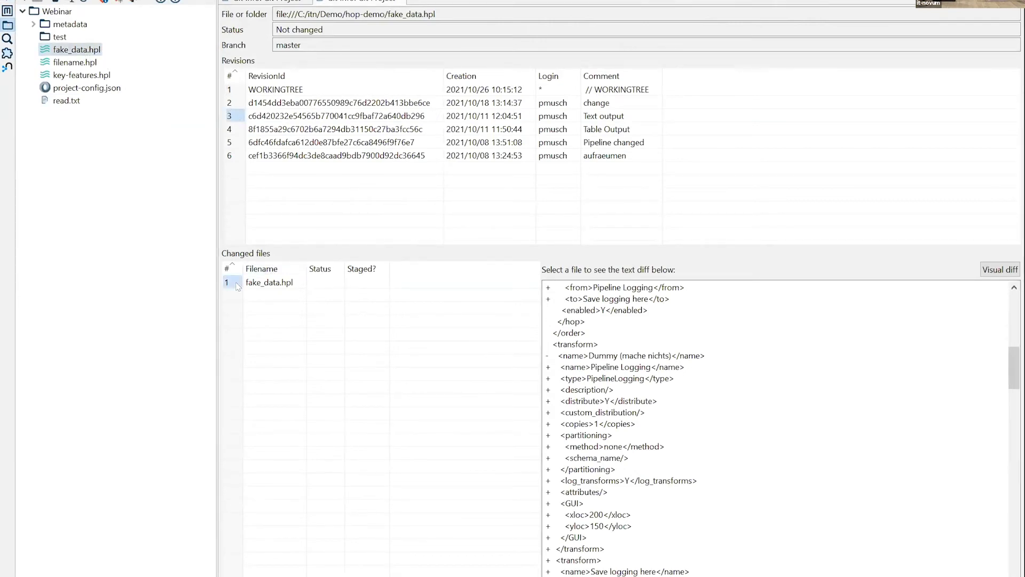
left_click(238, 287)
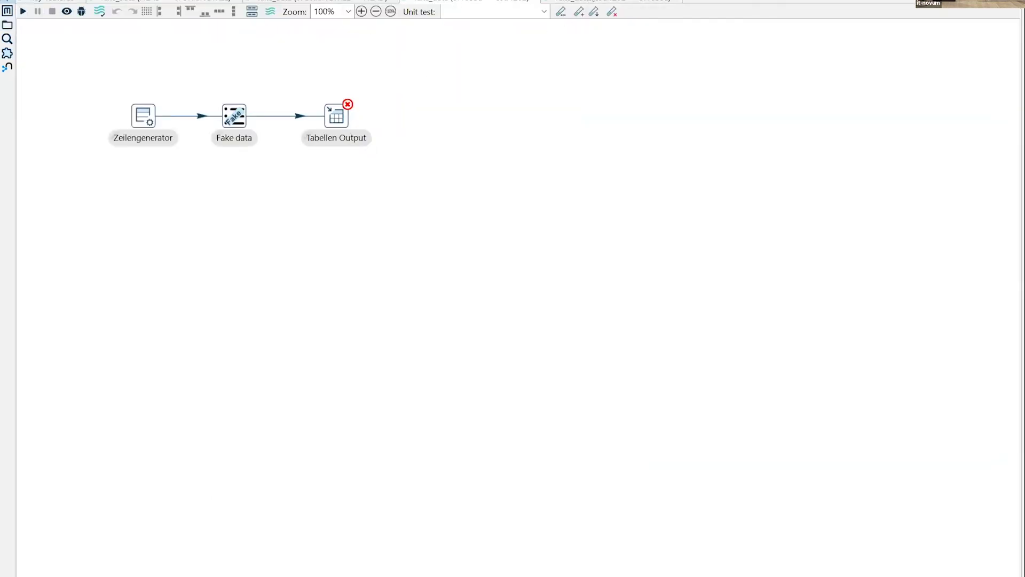
left_click(608, 2)
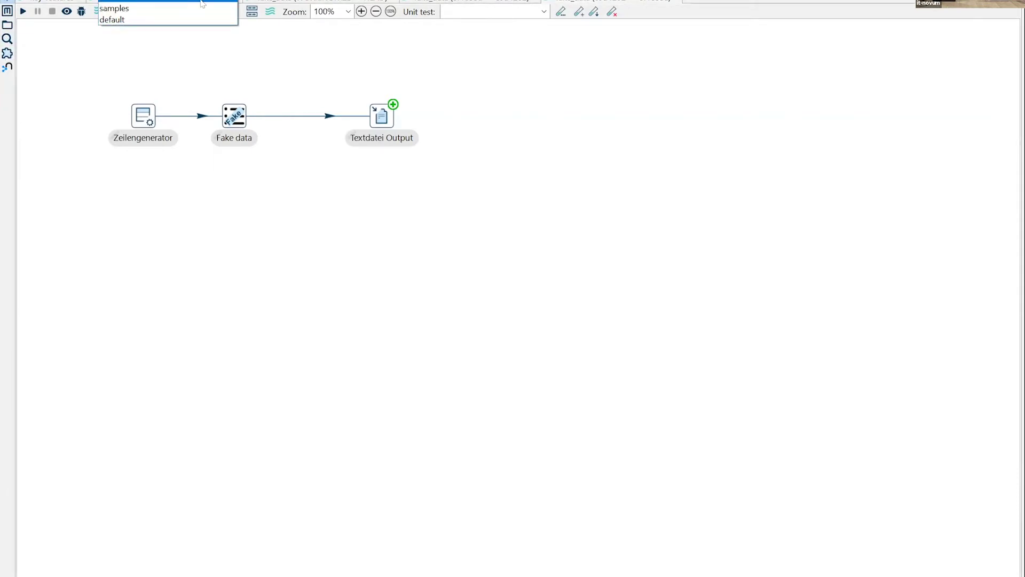
Switch to the samples project and search all of its objects for "unit".
left_click(180, 8)
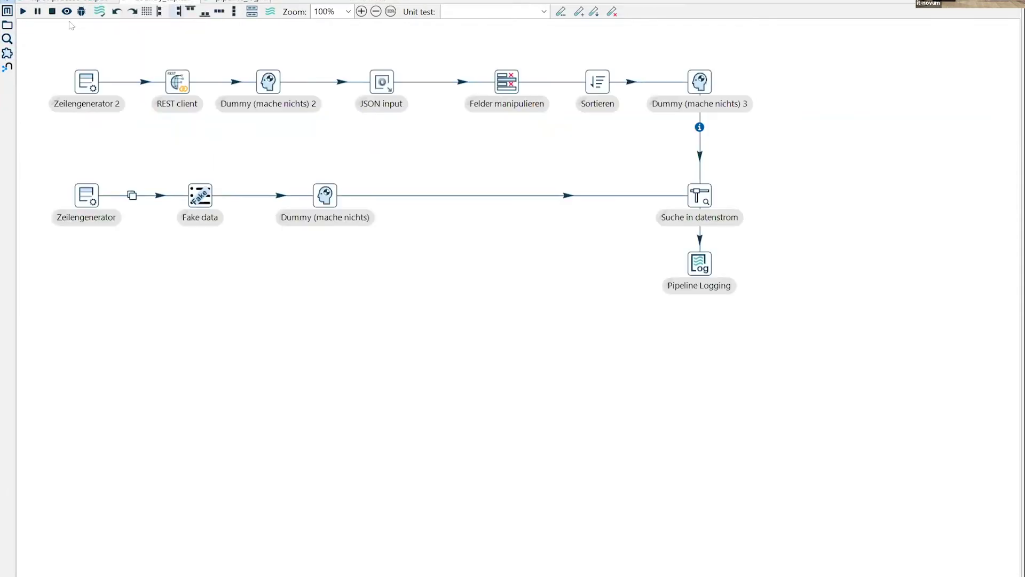
left_click(7, 40)
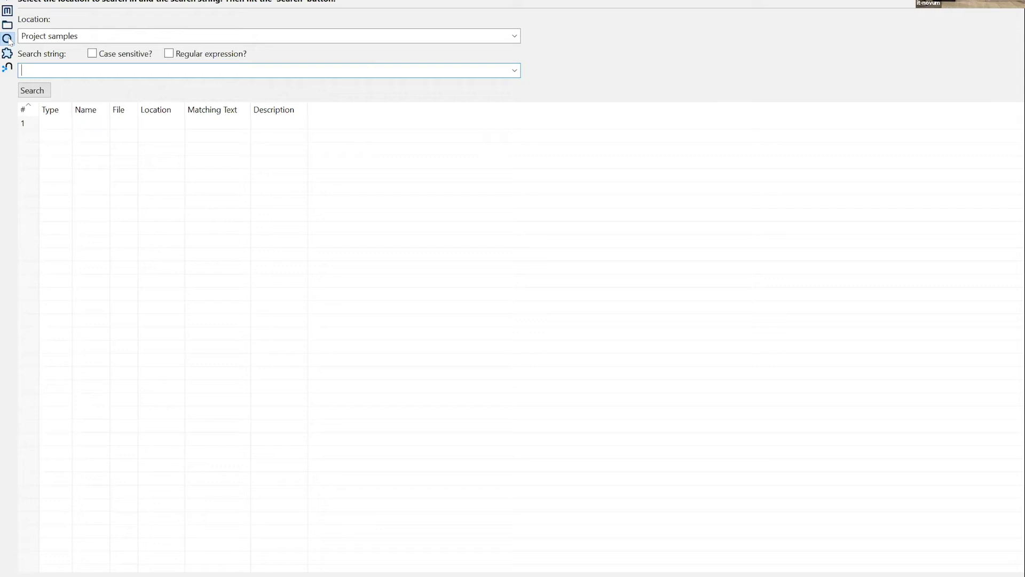
left_click(513, 36)
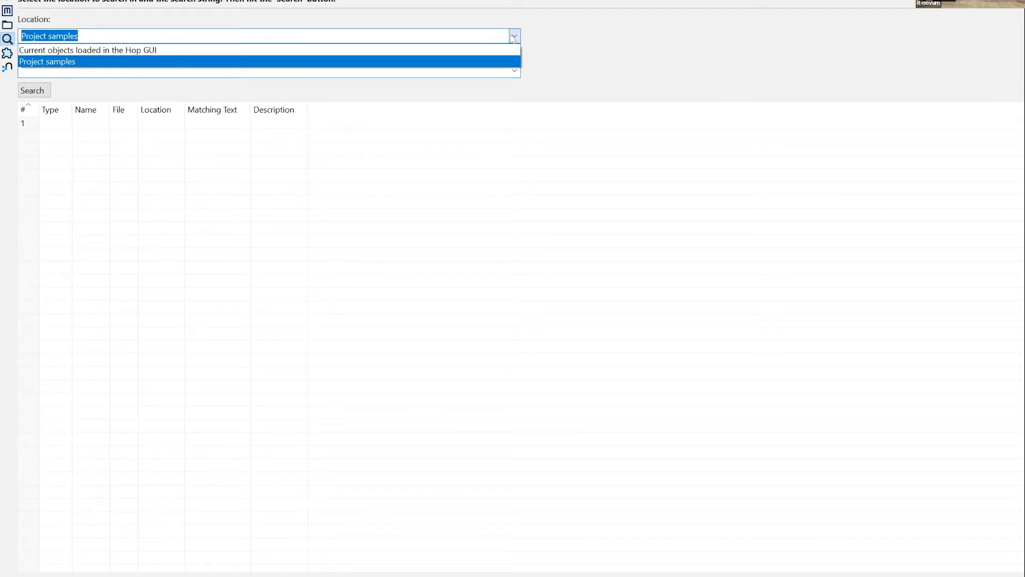
left_click(161, 61)
left_click(168, 68)
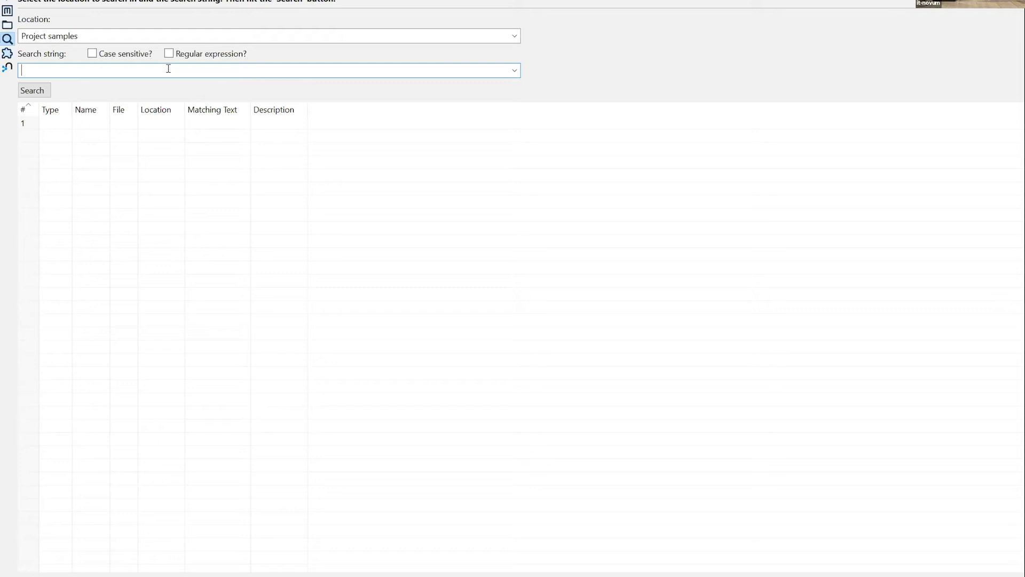
type("unit")
left_click(40, 90)
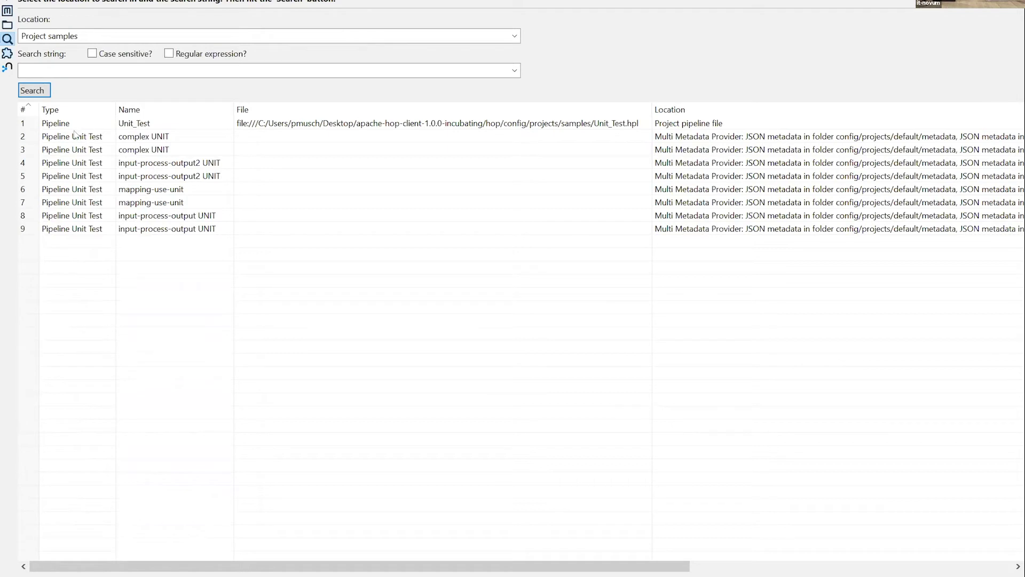
Open the Unit_Test pipeline and the first complex UNIT test from the search results, closing the unit test's settings without changes.
double_click(24, 126)
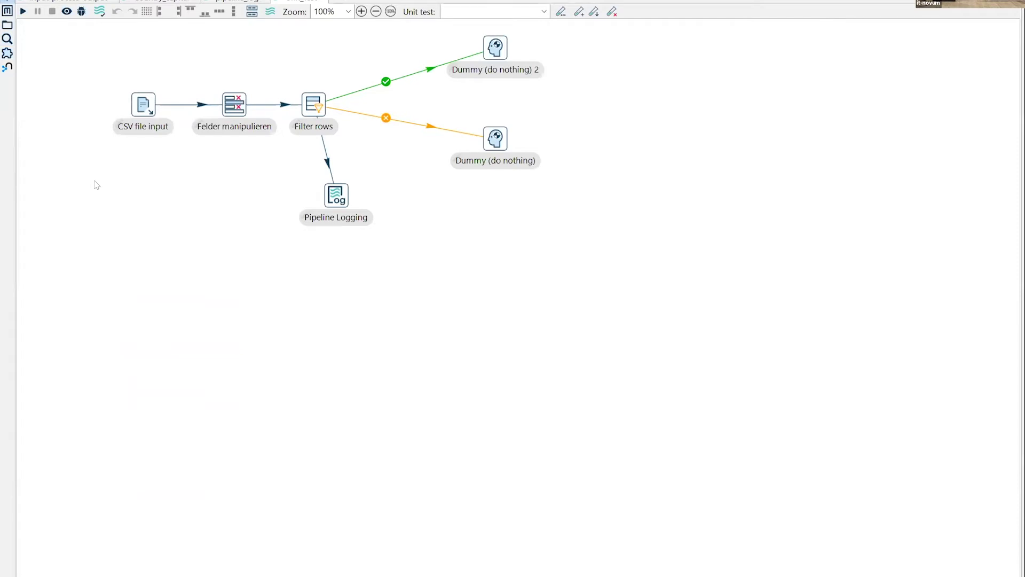
left_click(7, 39)
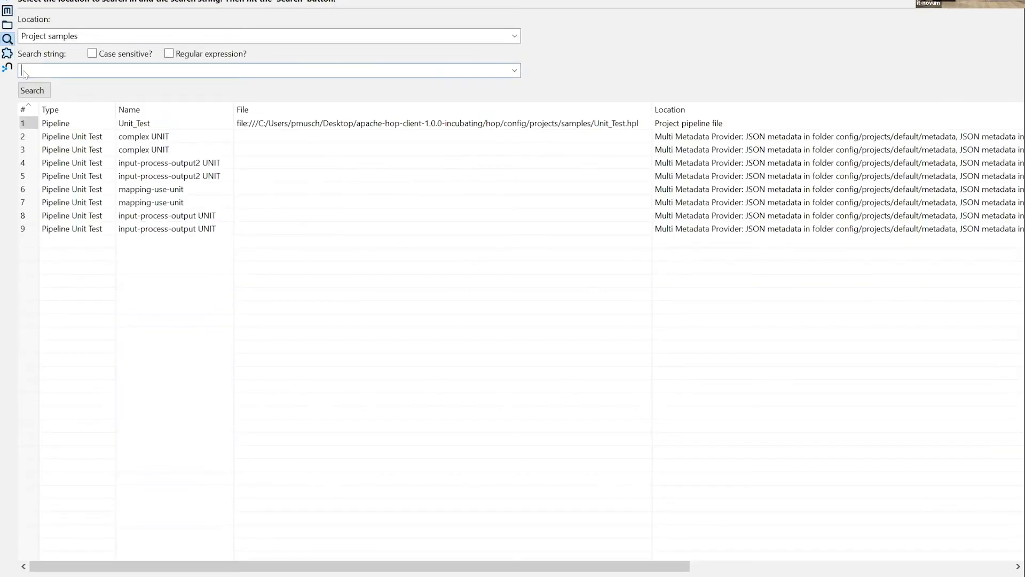
double_click(26, 137)
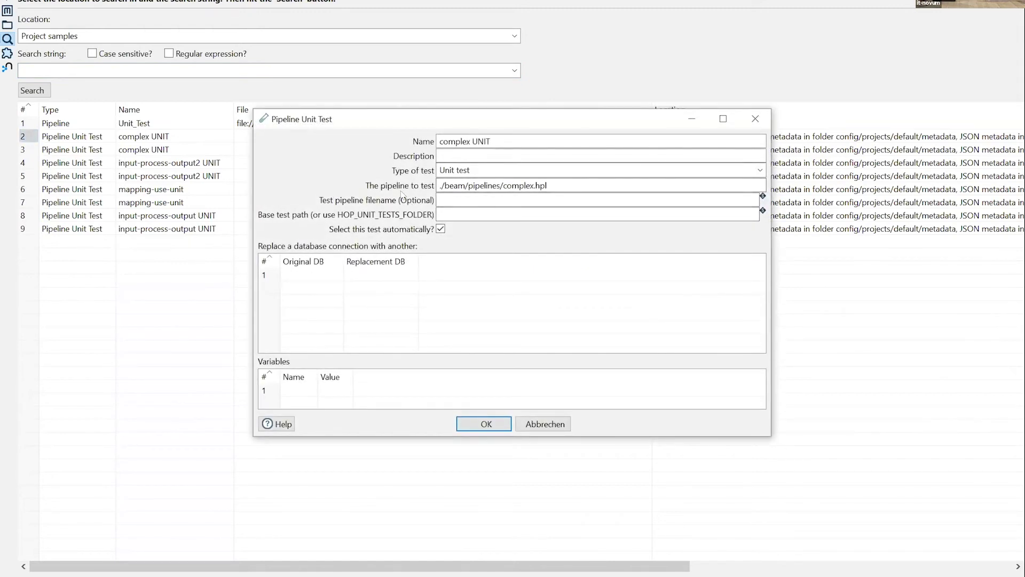
left_click(755, 119)
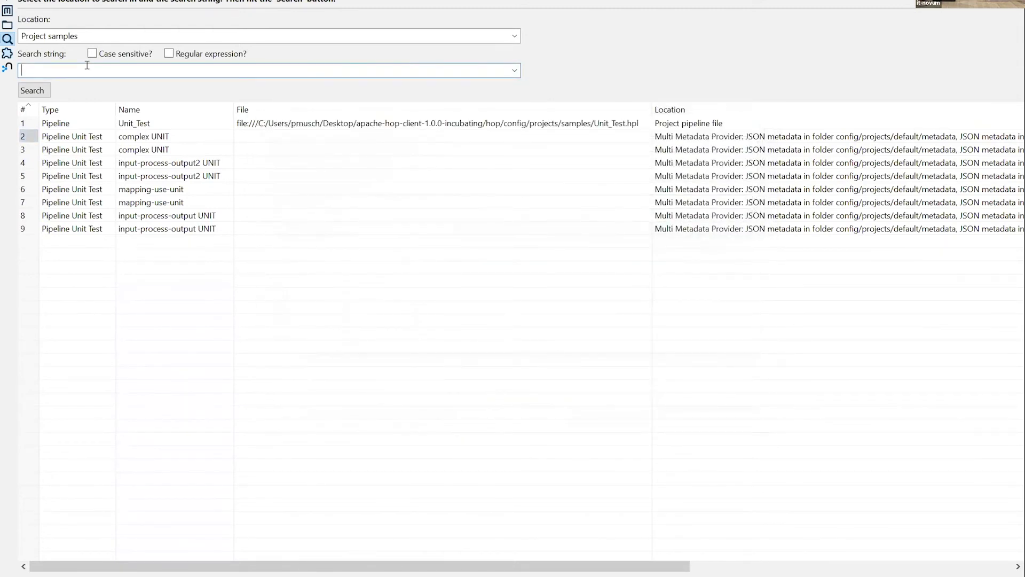
Search the samples project for "test" and open the Test_Dataset pipeline from the results.
type("ts")
key("BackSpace")
key("BackSpace")
type("test")
left_click(32, 90)
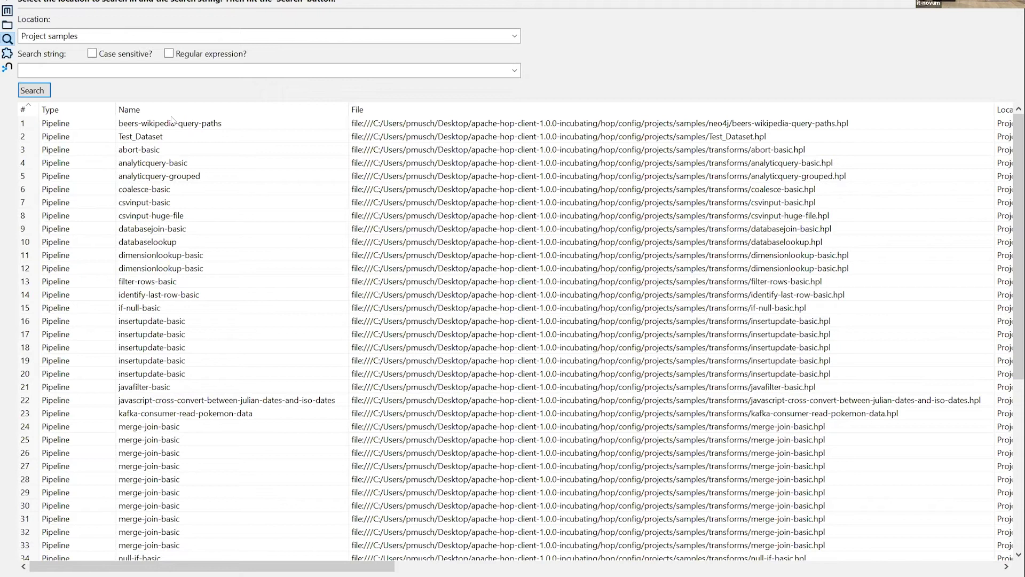
scroll(182, 160, "down", 7)
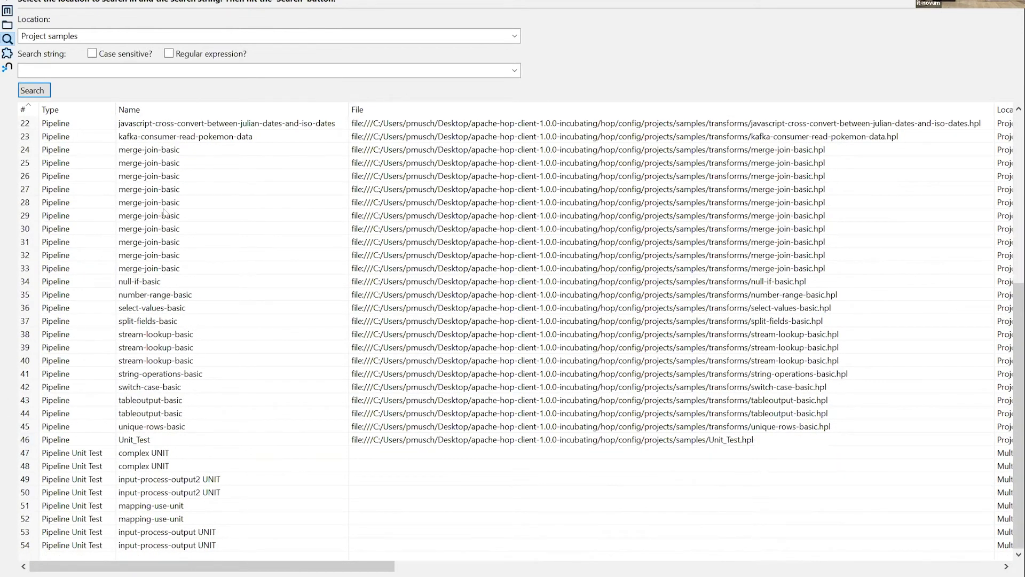
scroll(99, 344, "up", 7)
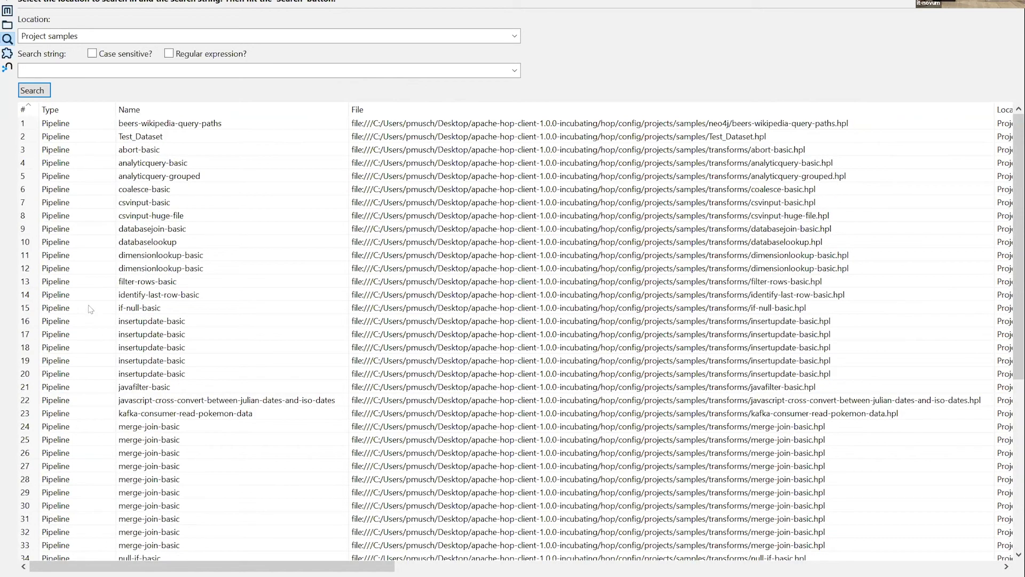
double_click(26, 137)
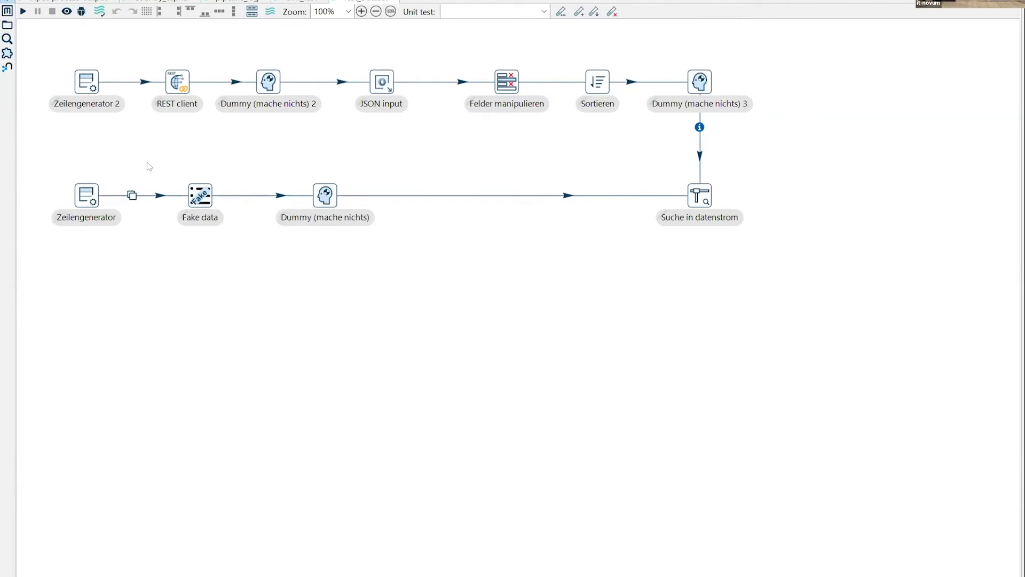
Show the available Transform plugins in the plugin explorer.
left_click(7, 40)
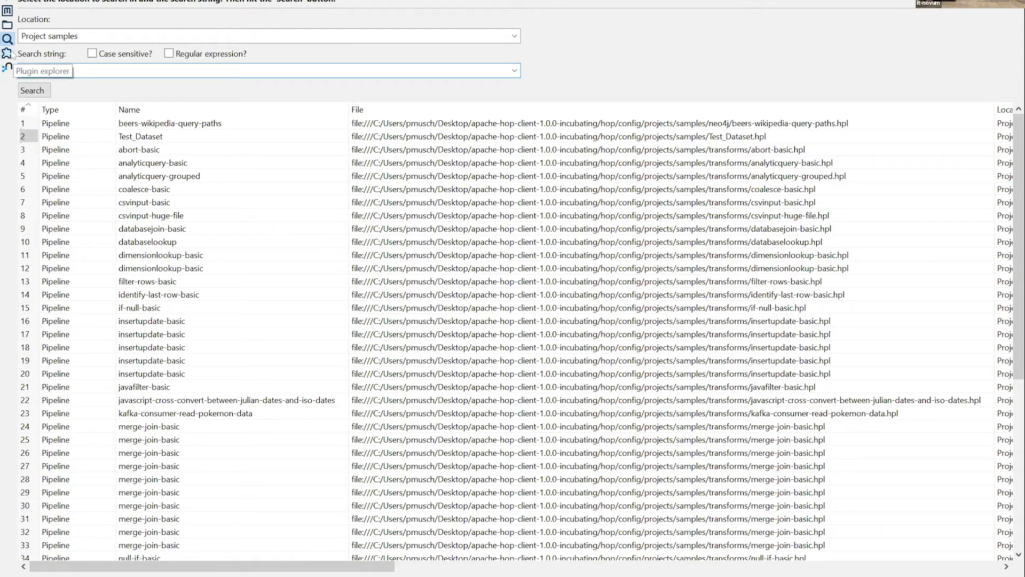
left_click(7, 53)
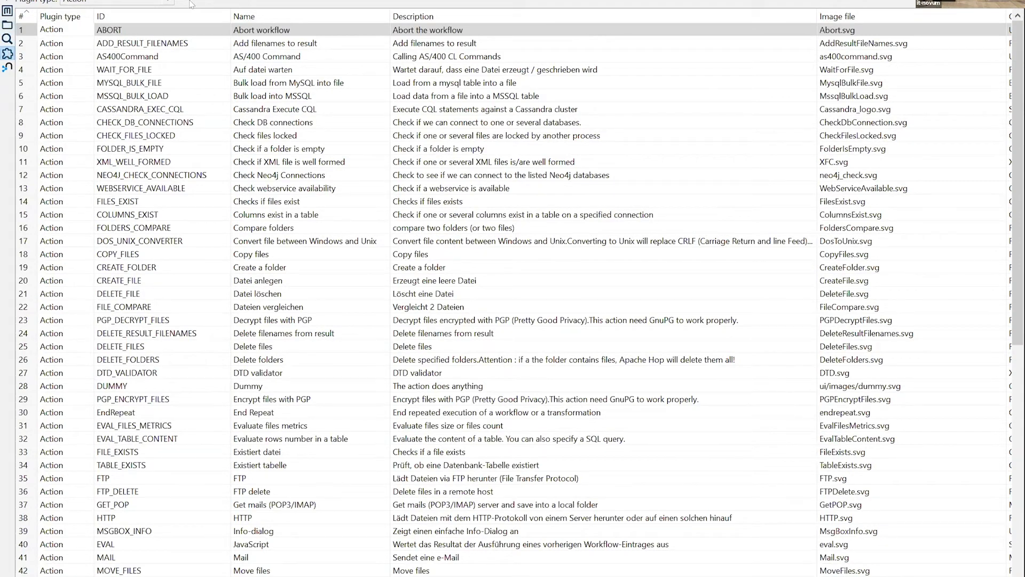
left_click(169, 2)
scroll(125, 104, "down", 1)
scroll(126, 104, "down", 1)
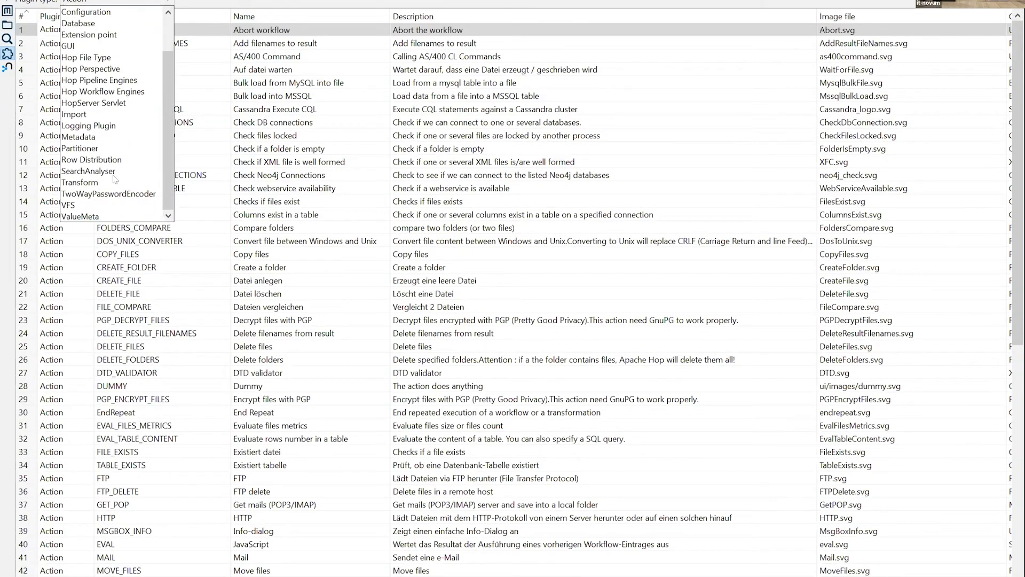
left_click(97, 187)
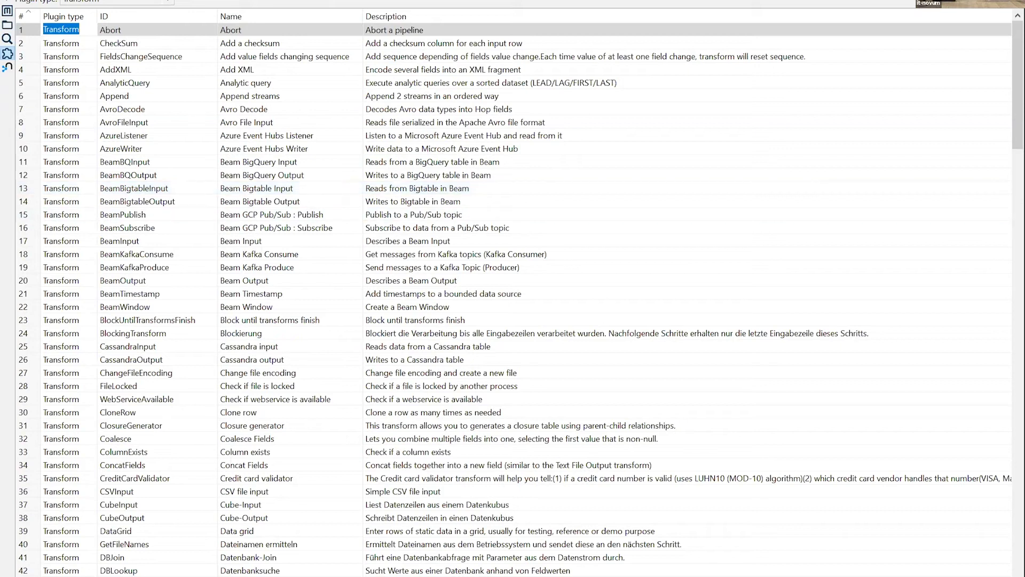
Filter the plugin explorer to the Database plugin type.
left_click(115, 1)
scroll(107, 84, "up", 1)
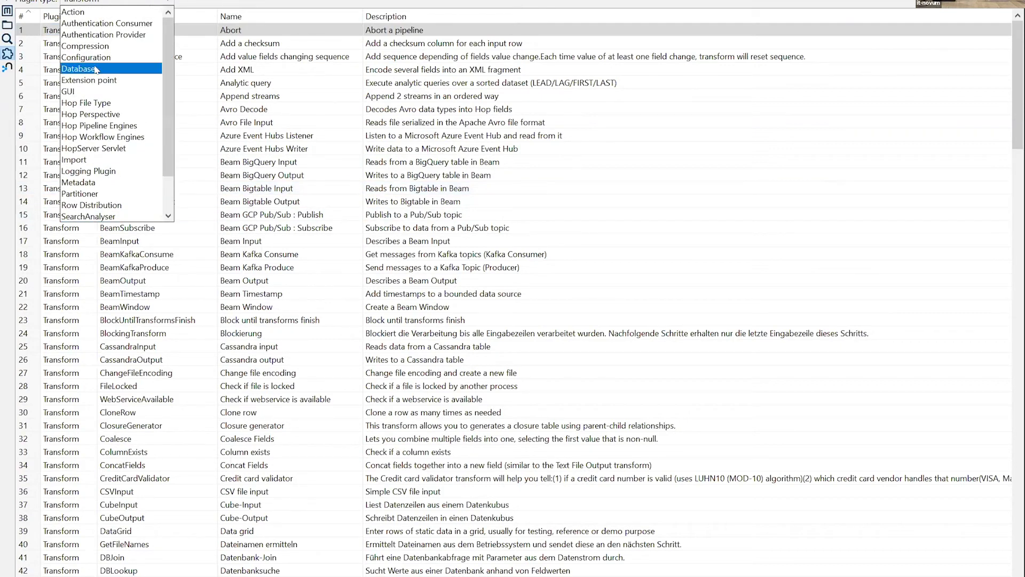
left_click(97, 70)
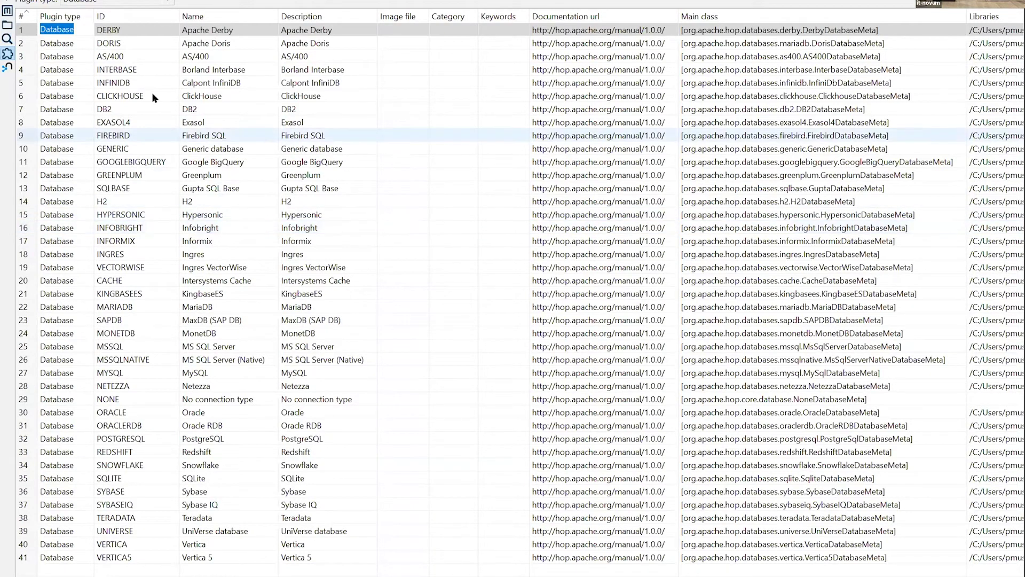
Look through the Neo4j execution history, metadata, file explorer, plugin explorer and search perspectives in turn.
left_click(8, 69)
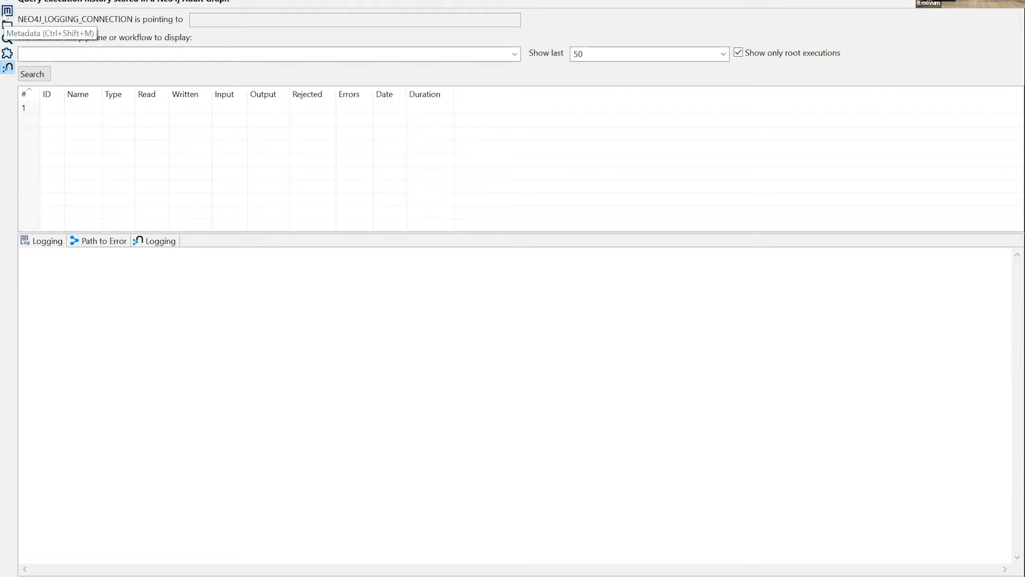
left_click(7, 12)
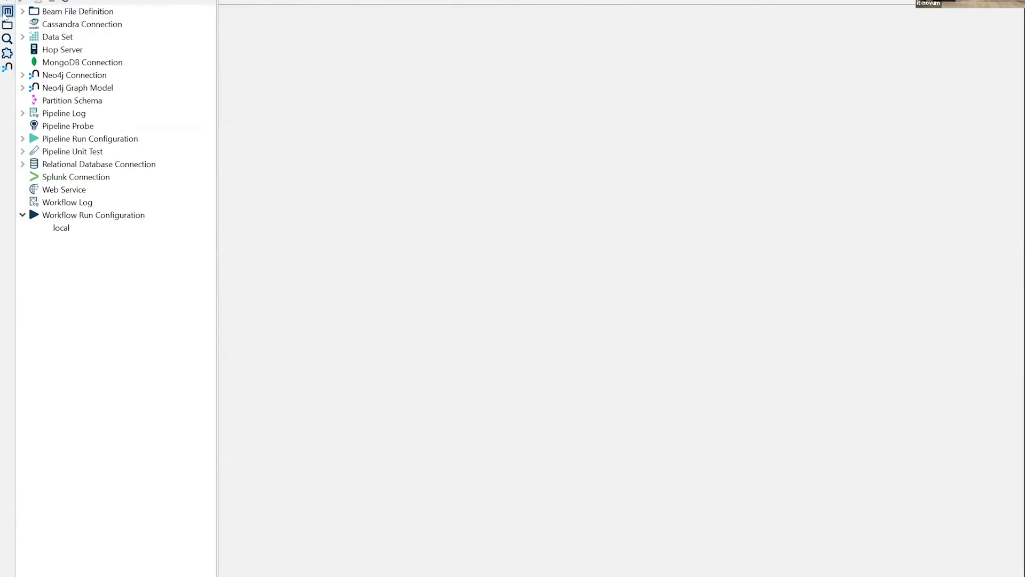
left_click(8, 26)
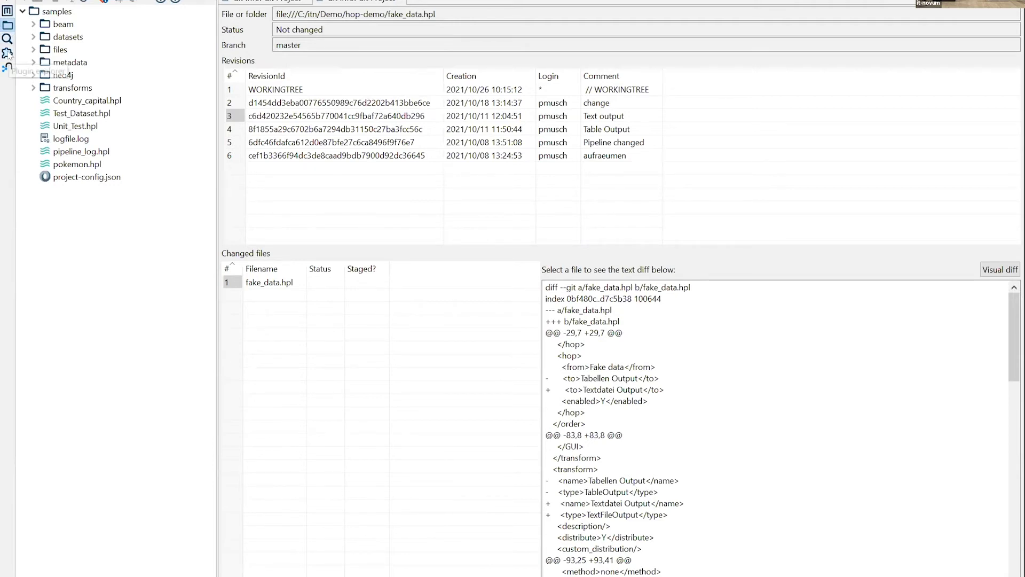
left_click(7, 53)
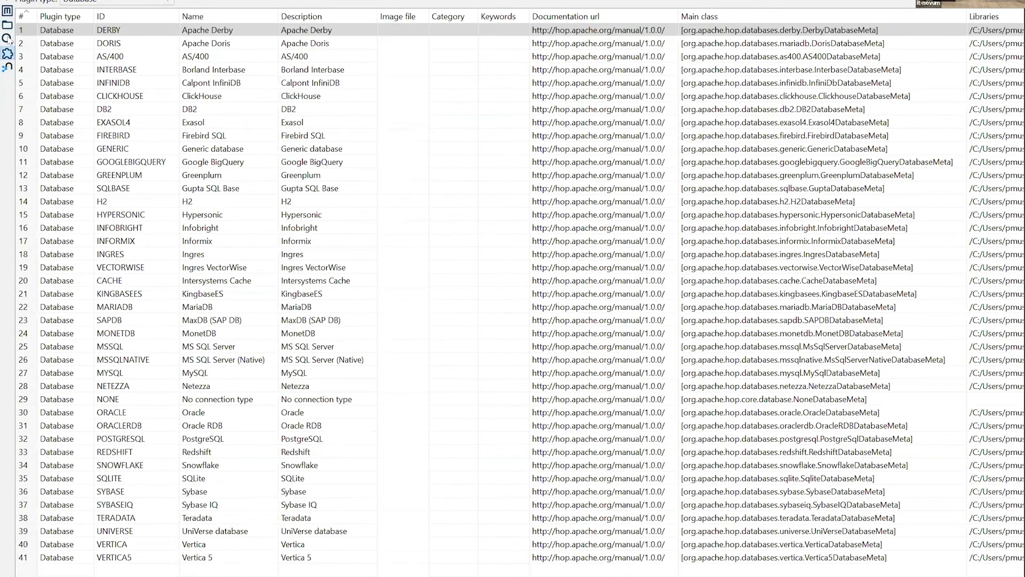
left_click(8, 40)
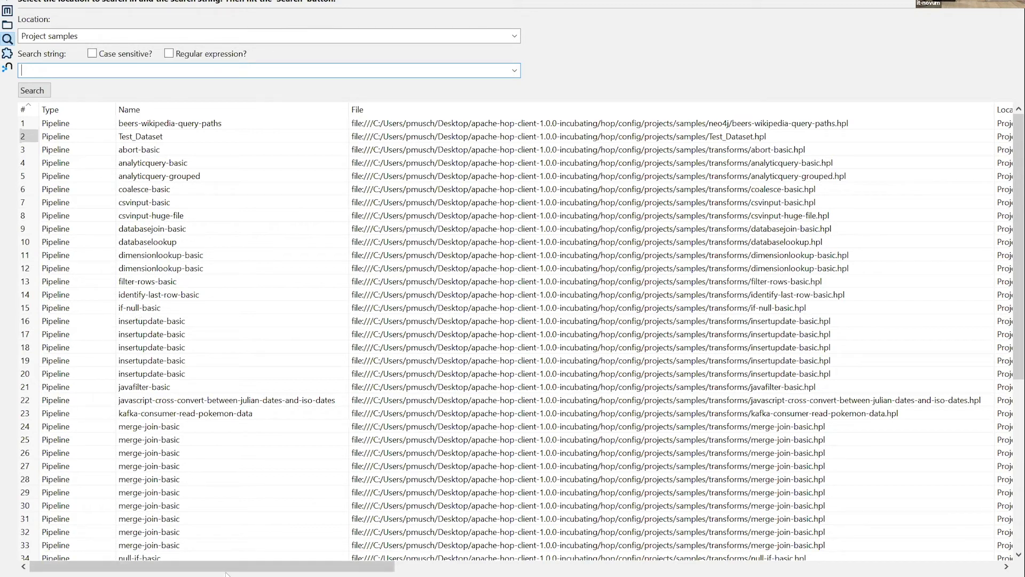
Switch to the web version of Hop in Google Chrome and restart its server session.
mouse_move(186, 575)
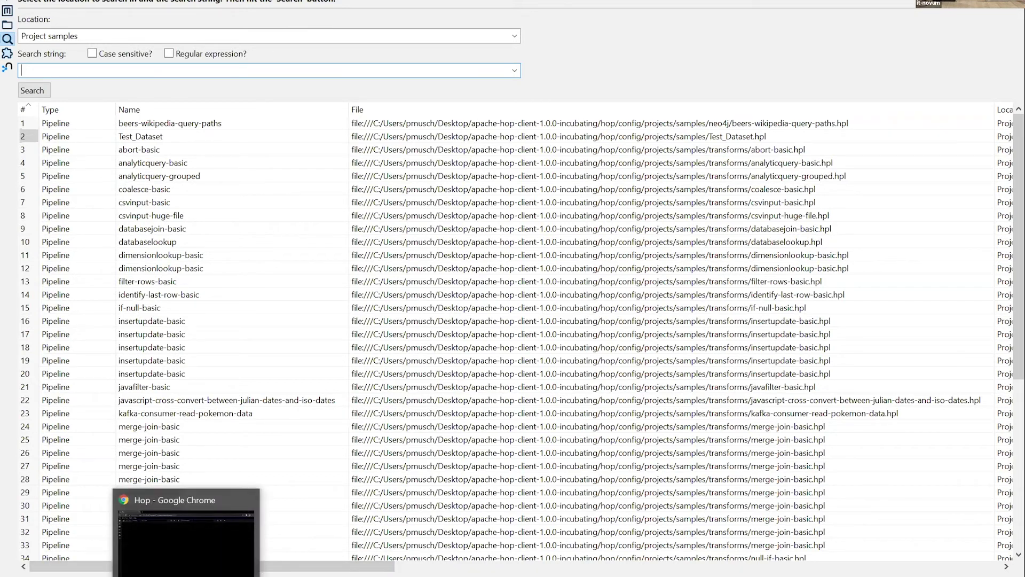
left_click(220, 575)
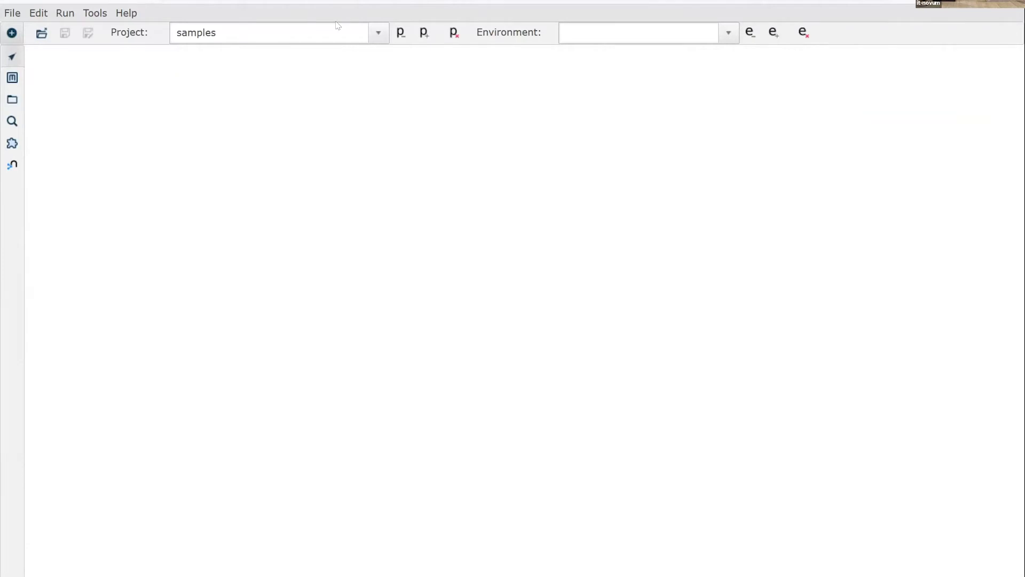
left_click(377, 33)
left_click(232, 59)
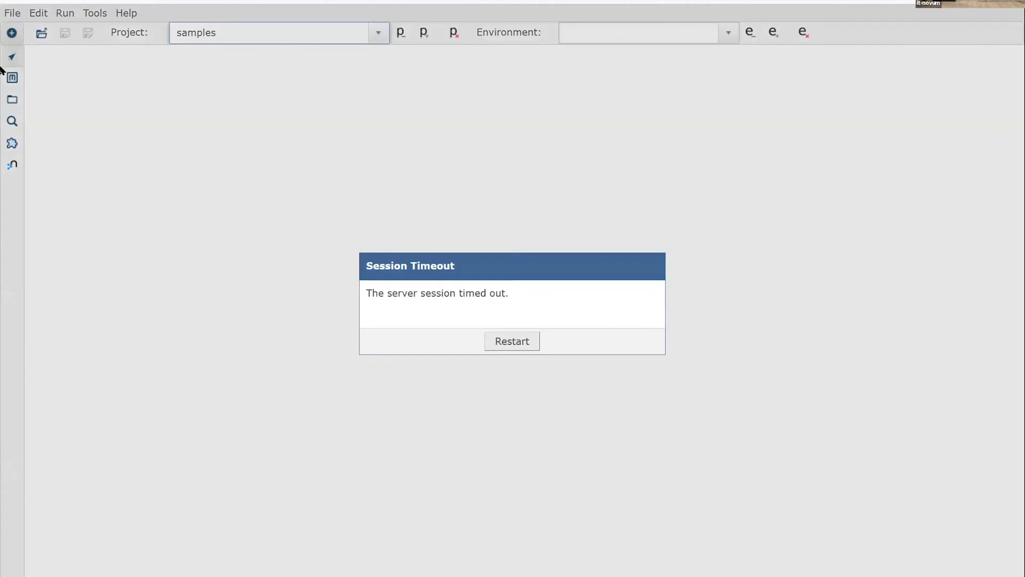
left_click(512, 342)
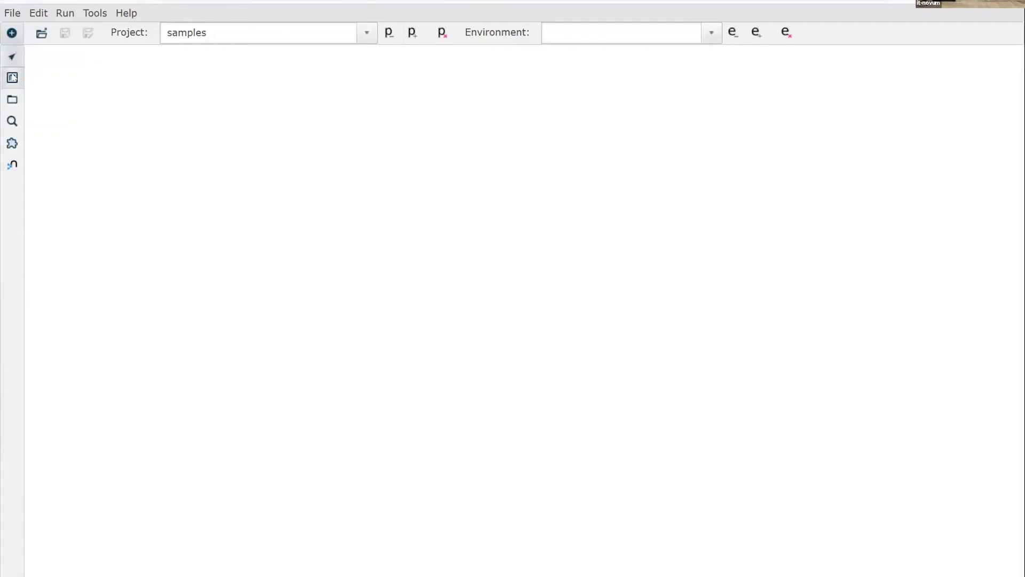
View the rows of the complex-golden data set from the metadata, and show the samples project's files.
left_click(12, 78)
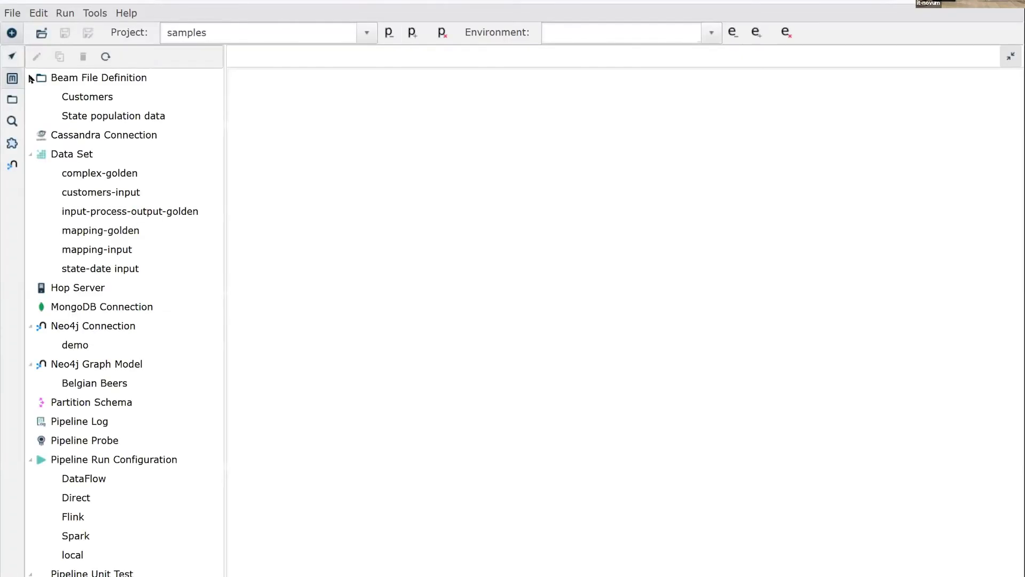
double_click(85, 174)
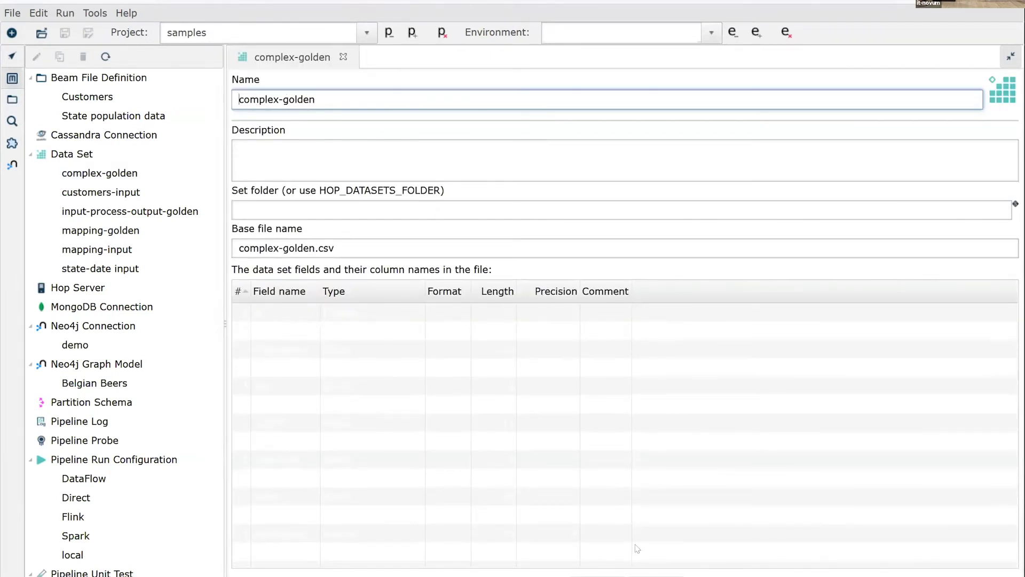
left_click(597, 574)
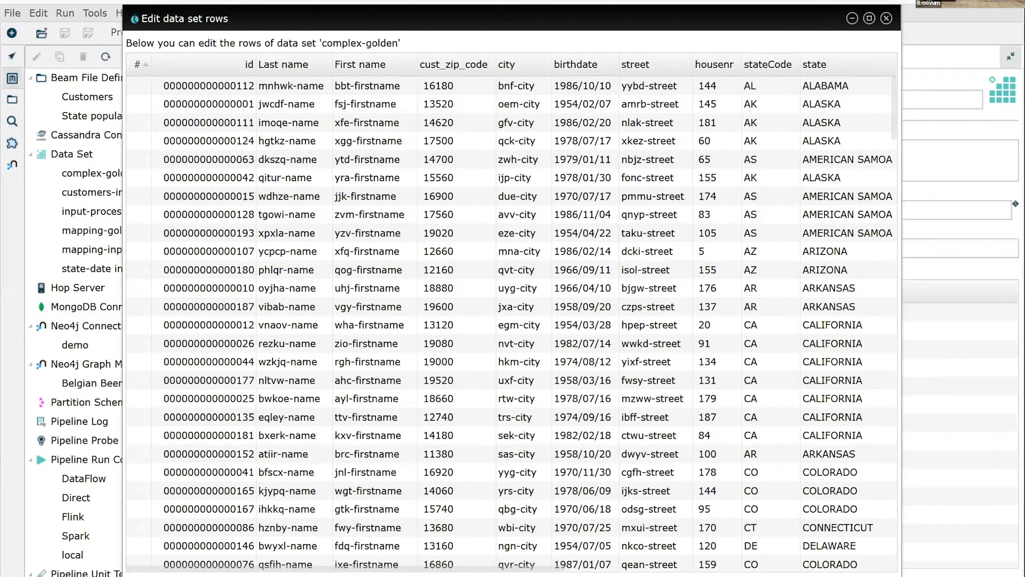
key("Escape")
left_click(12, 100)
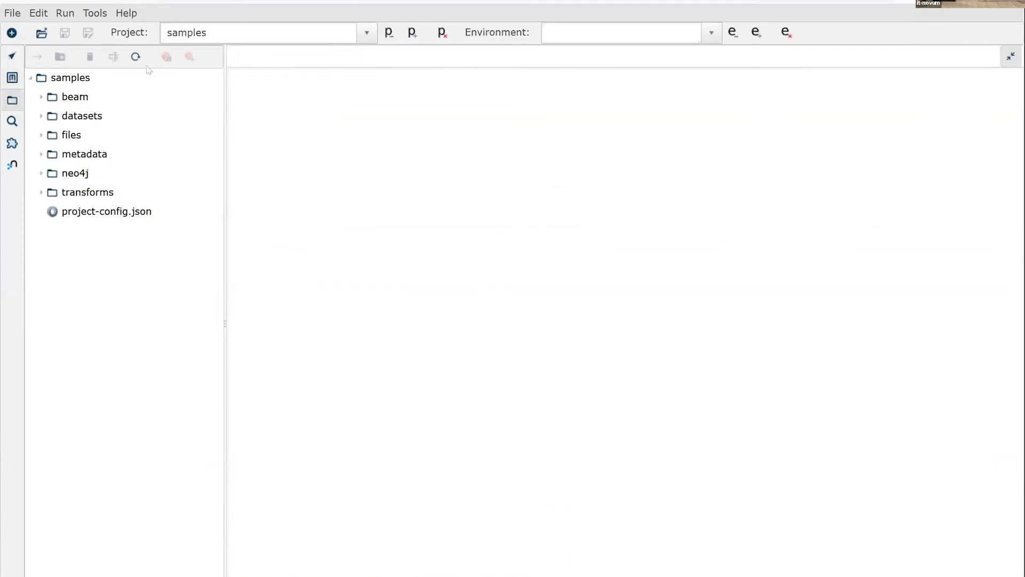
Open the pipeline input-process-output.hpl from the beam/pipelines folder of the samples project.
left_click(42, 97)
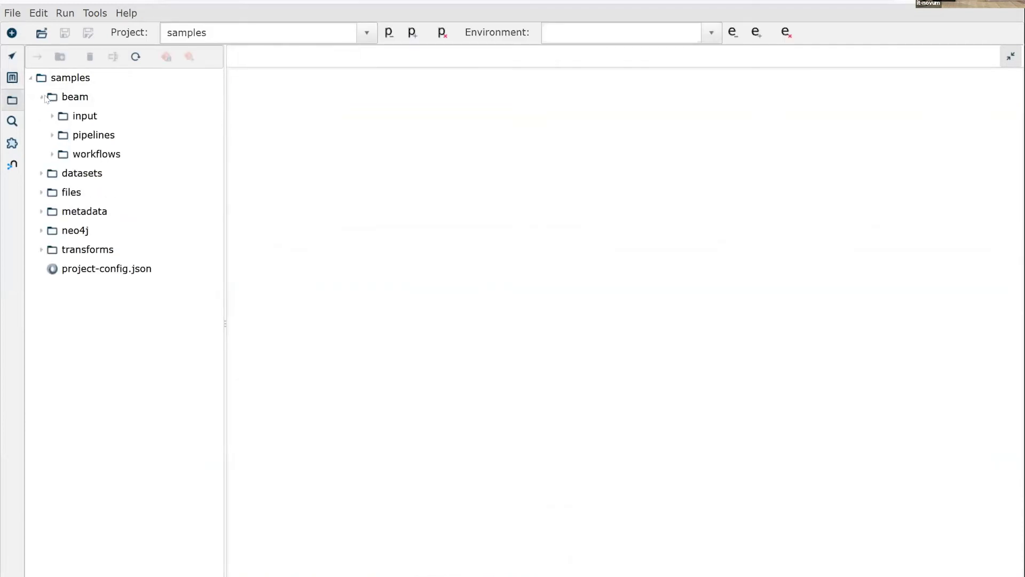
left_click(52, 135)
left_click(113, 192)
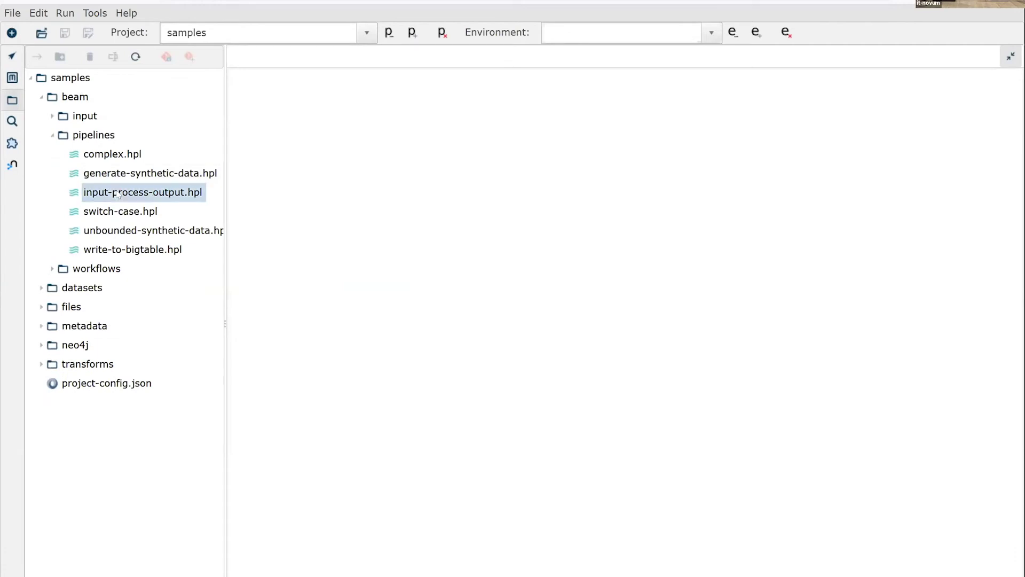
double_click(170, 192)
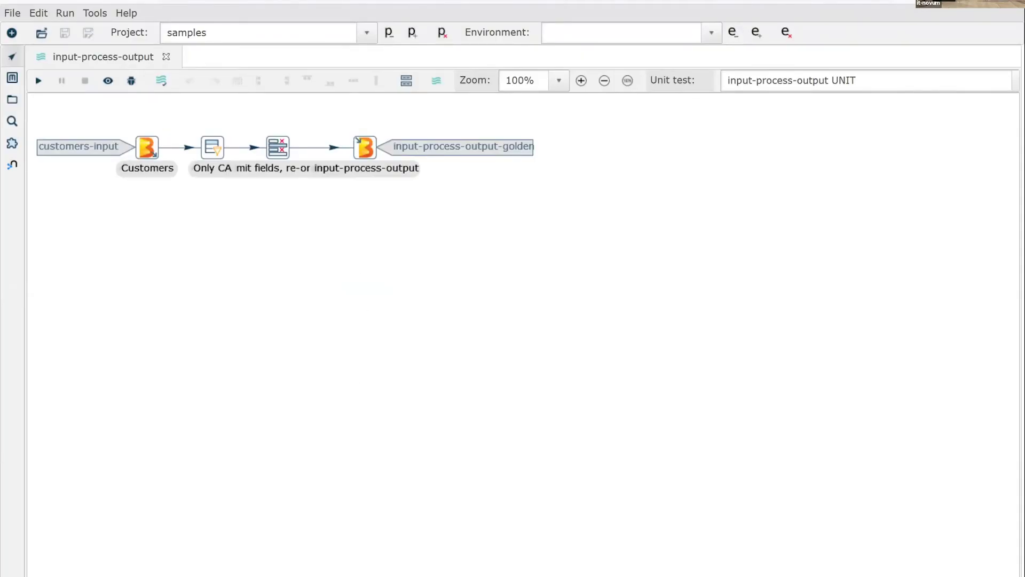
Switch to the dark-themed Hop Web instance and restart its server session.
left_click(213, 538)
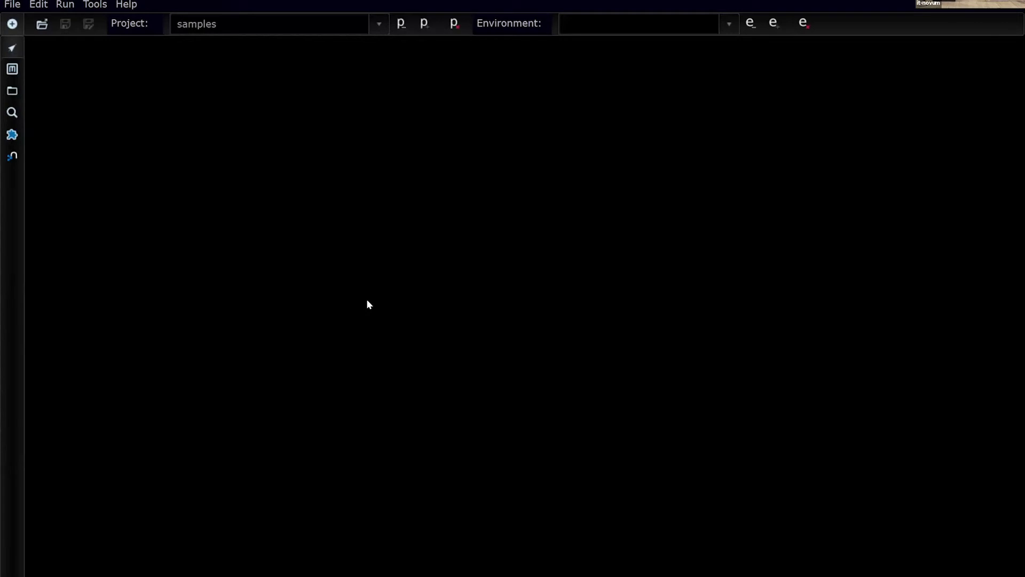
left_click(11, 92)
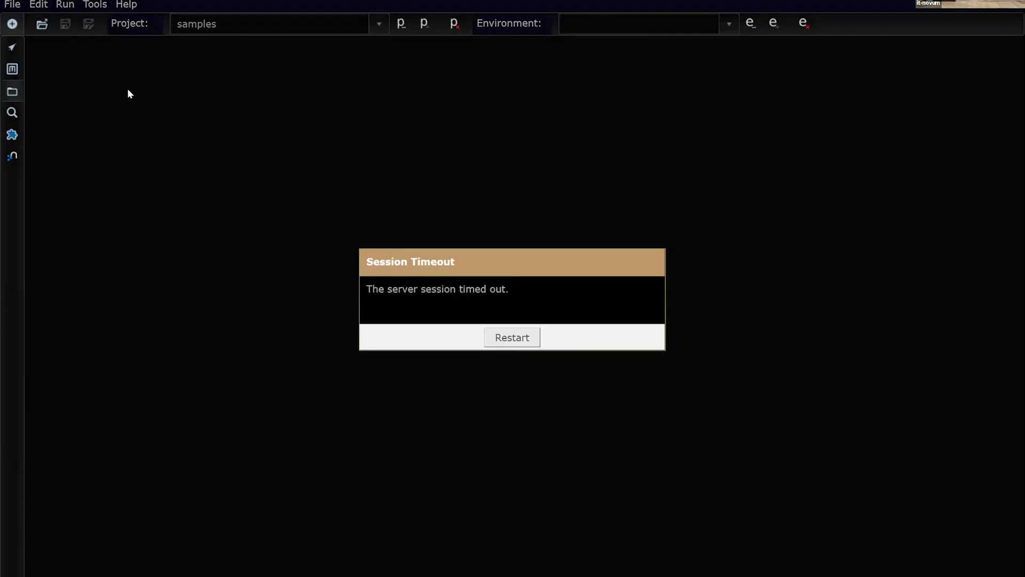
left_click(526, 344)
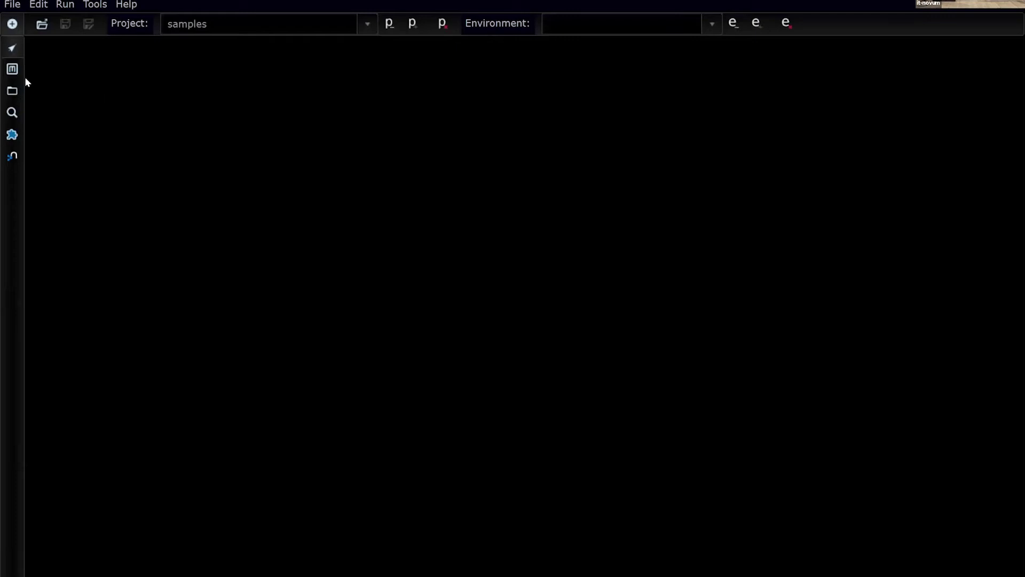
Show the samples project's files in the dark-themed instance and select input-process-output.hpl in beam/pipelines.
left_click(11, 91)
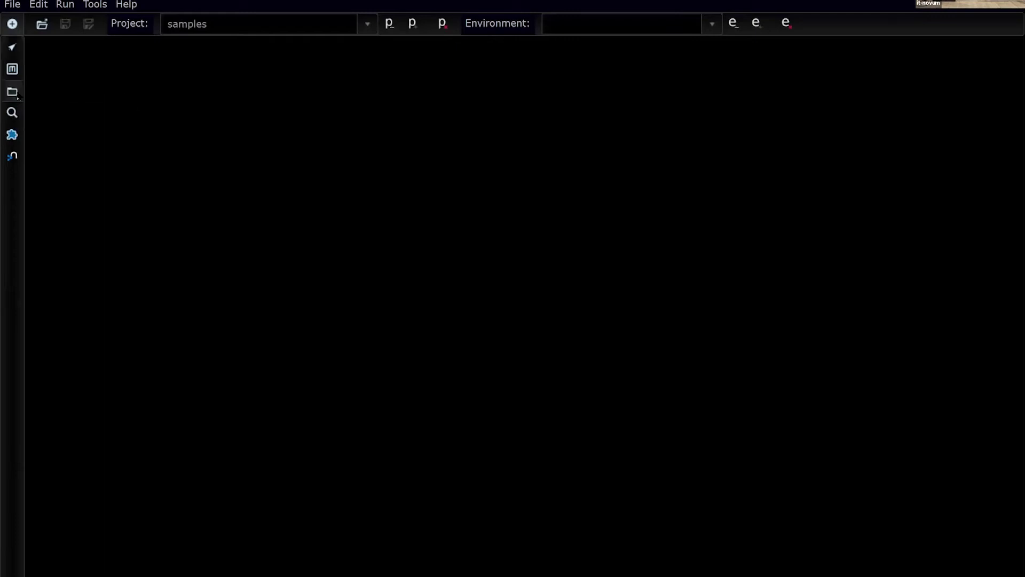
left_click(42, 89)
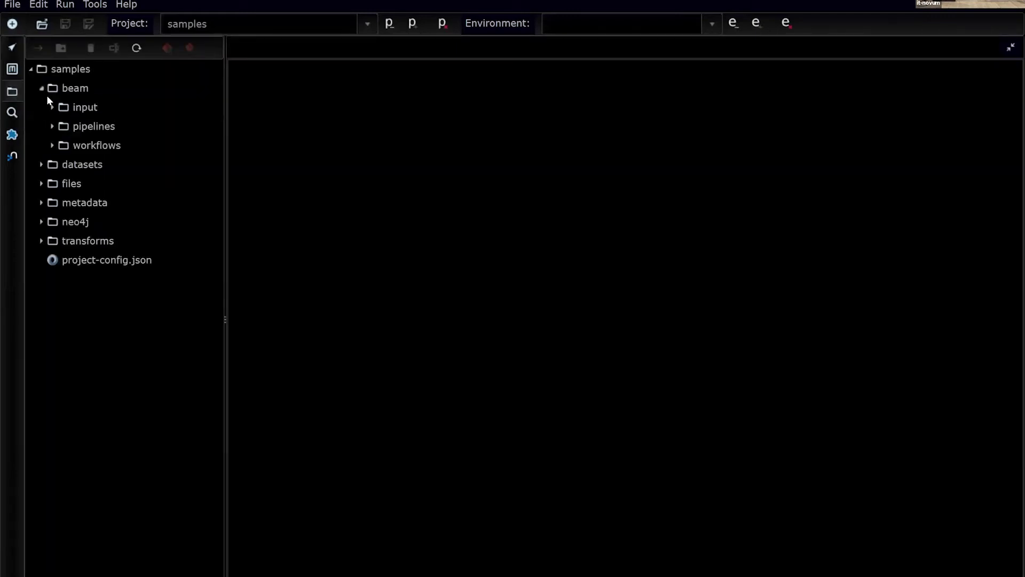
left_click(52, 126)
left_click(114, 183)
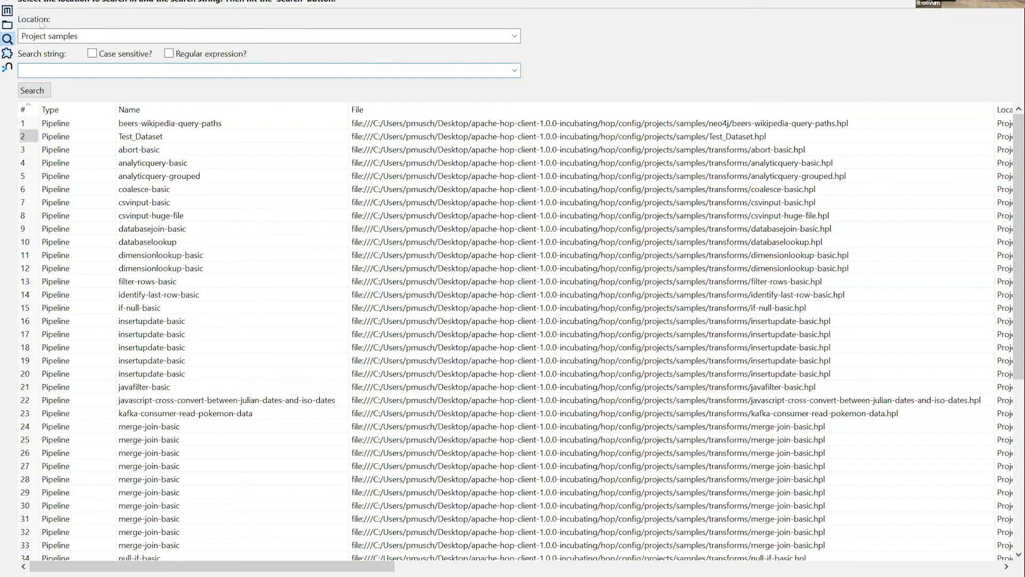
Change to the default project in the desktop Hop client and create a new pipeline.
left_click(149, 2)
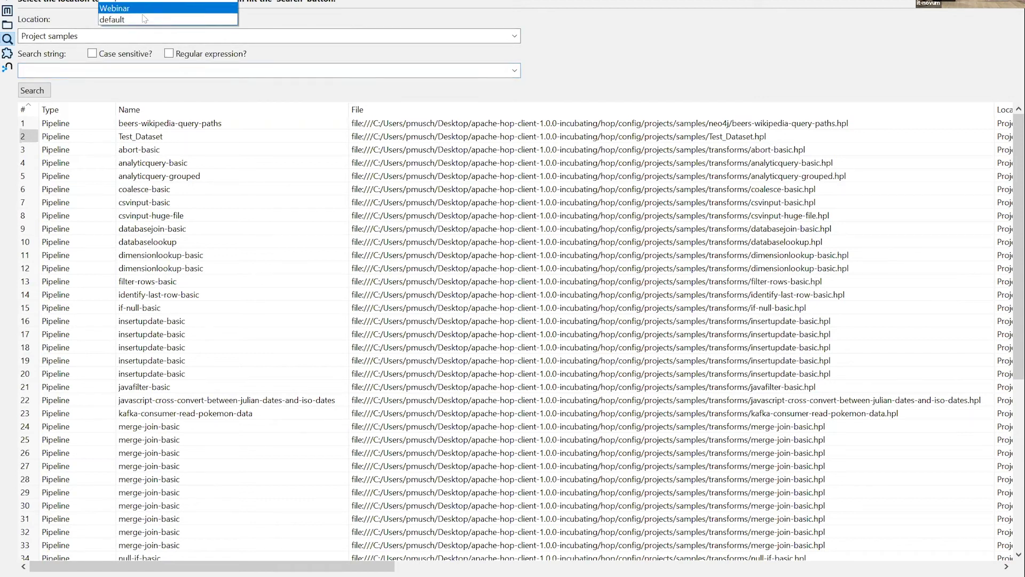
left_click(146, 20)
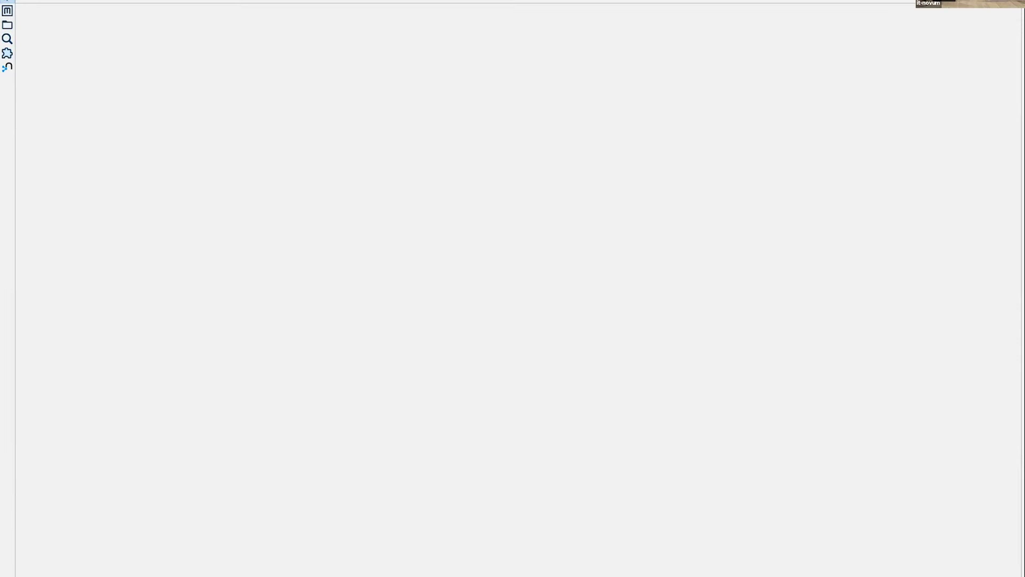
left_click(5, 1)
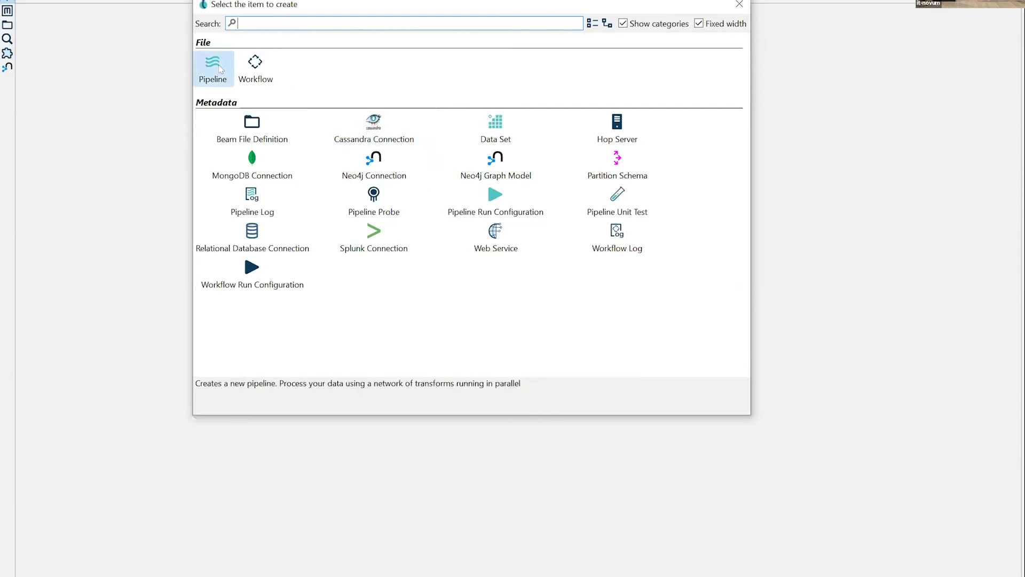
left_click(234, 79)
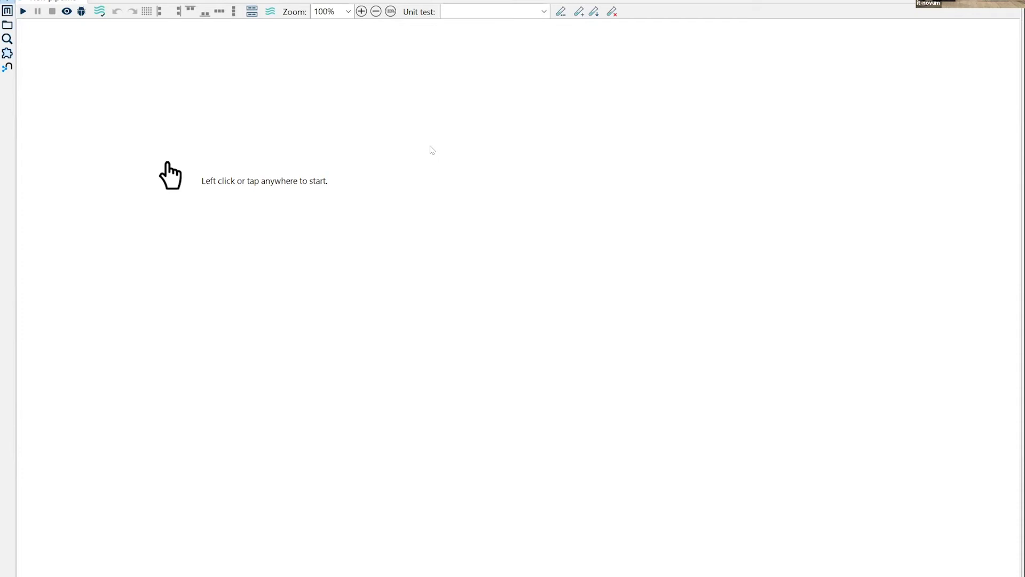
Bring up the list of transforms, turn off fixed width, and browse it without categories before showing the categories again.
left_click(412, 143)
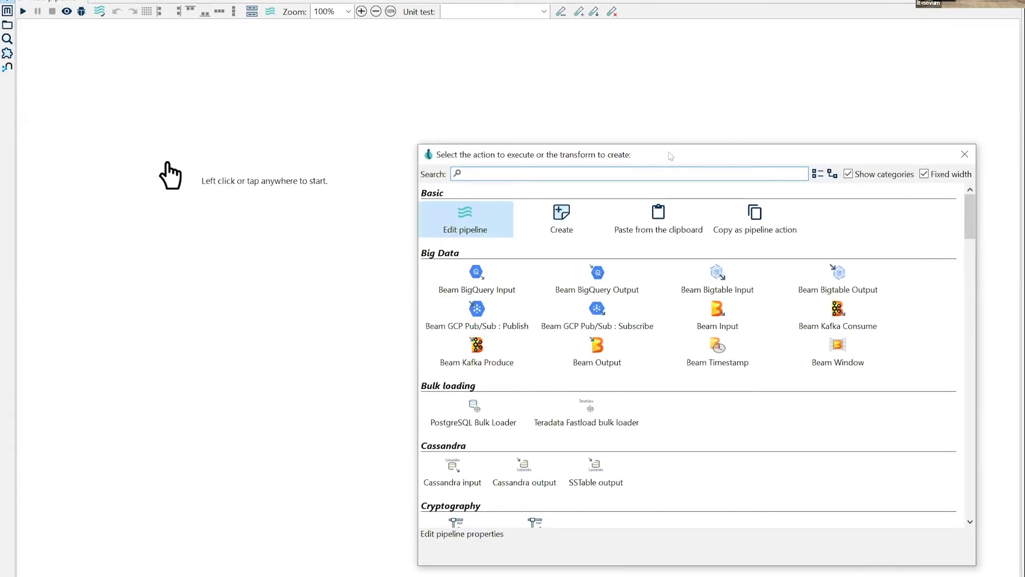
left_click_drag(671, 156, 431, 76)
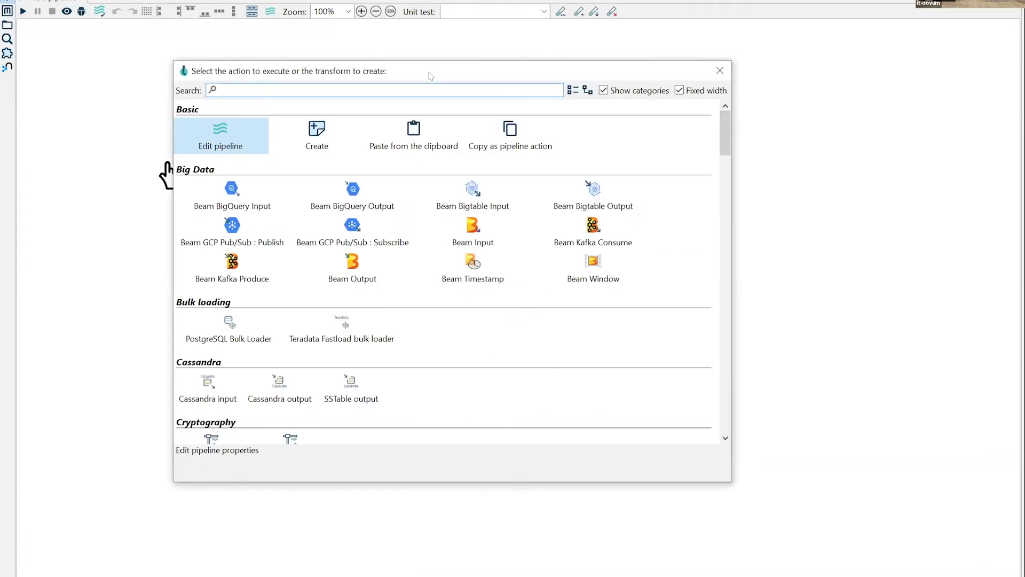
left_click(634, 92)
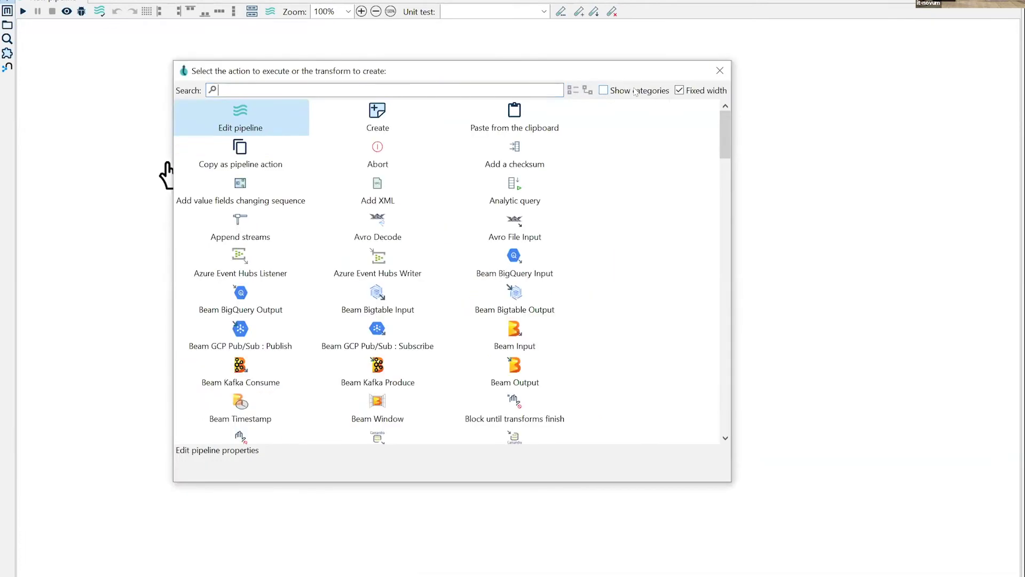
left_click(679, 91)
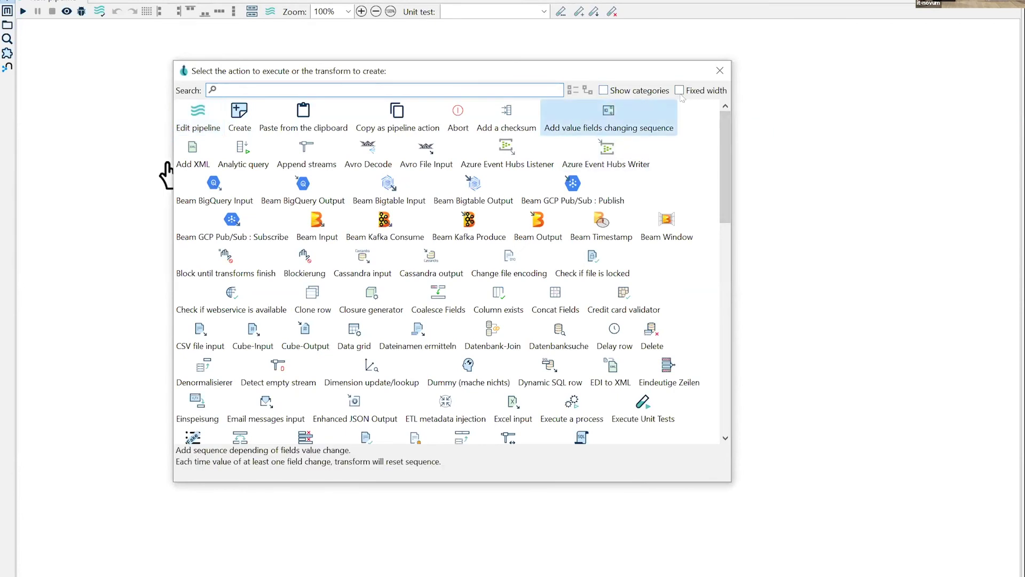
left_click_drag(721, 136, 716, 253)
scroll(683, 213, "down", 3)
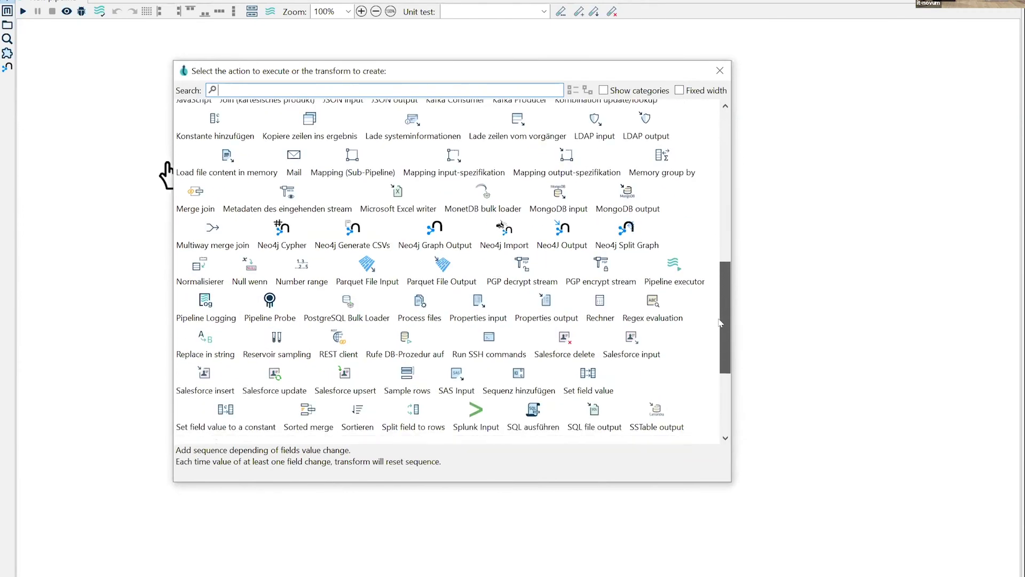
scroll(645, 133, "up", 2)
left_click(603, 90)
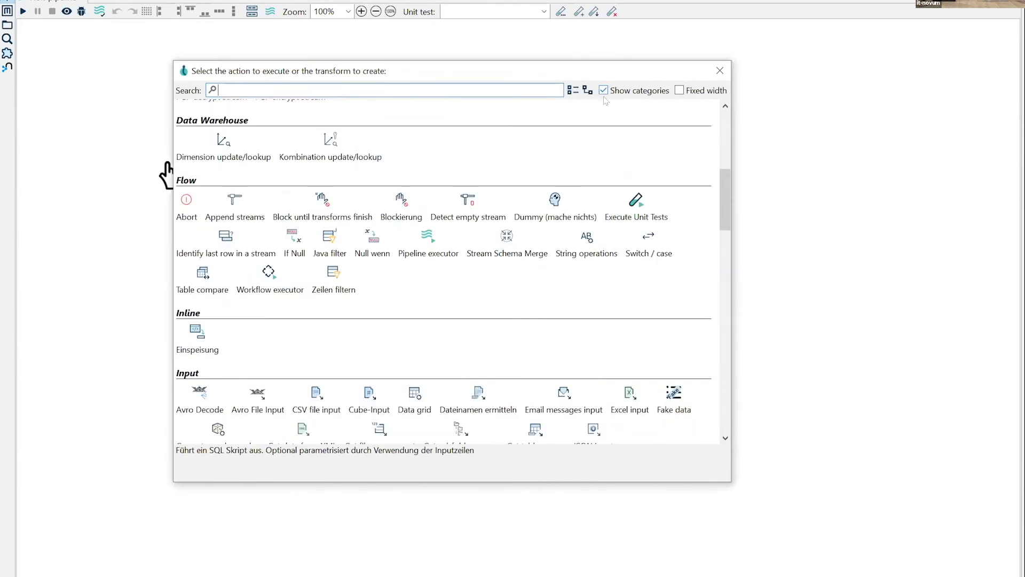
Add a Zeilengenerator transform from the Input category and place it near the upper left of the canvas.
scroll(439, 225, "down", 3)
scroll(429, 270, "down", 2)
scroll(430, 275, "up", 2)
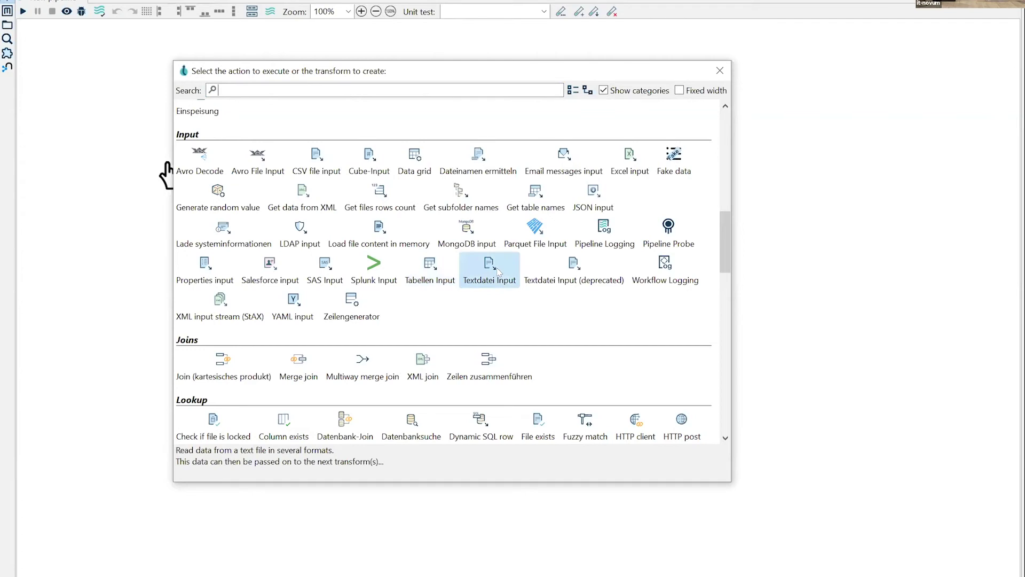
left_click(356, 302)
left_click_drag(416, 145, 163, 136)
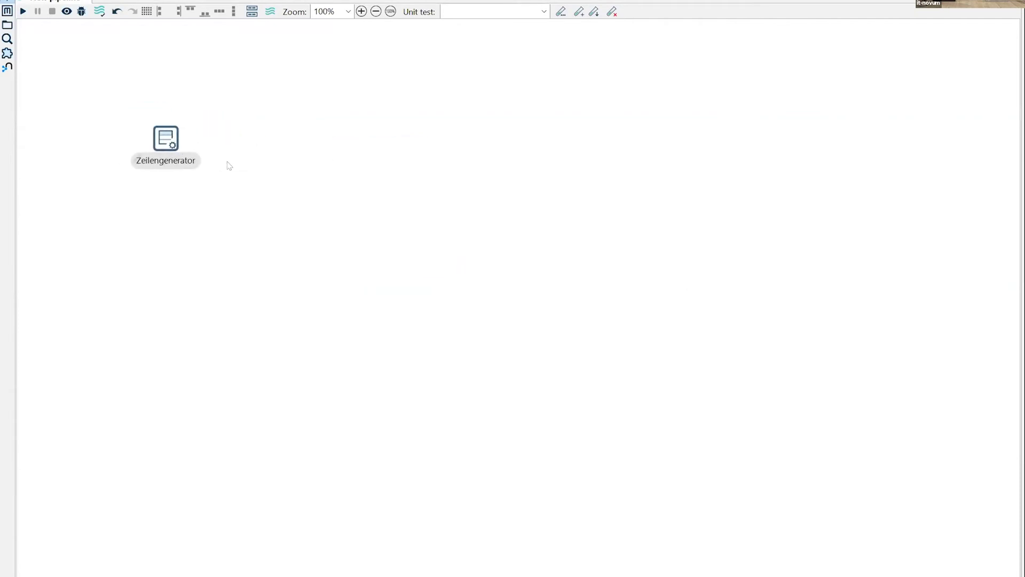
Set the Zeilengenerator transform's row limit to 30.
left_click(166, 136)
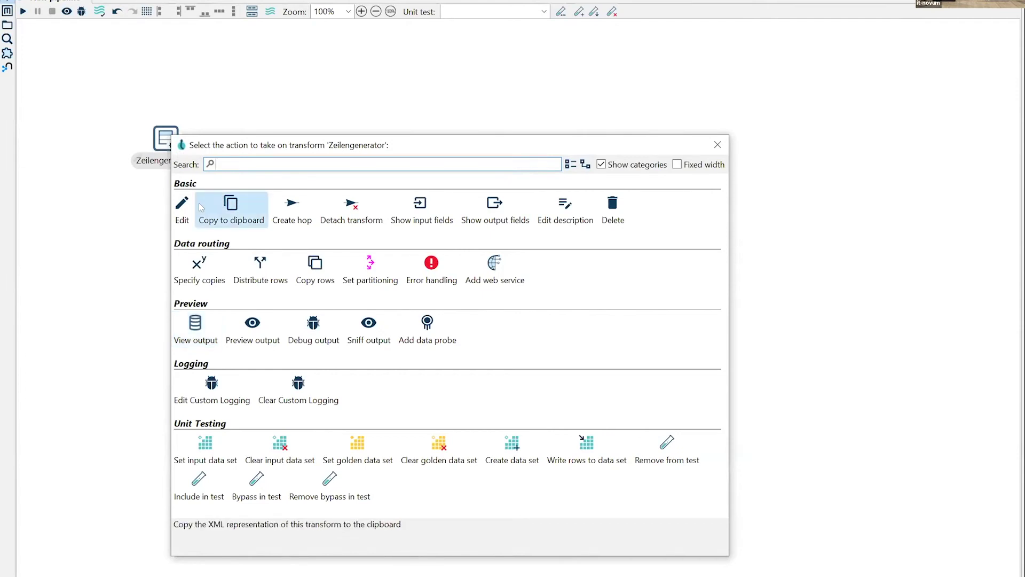
left_click(182, 207)
key("Tab")
type("30")
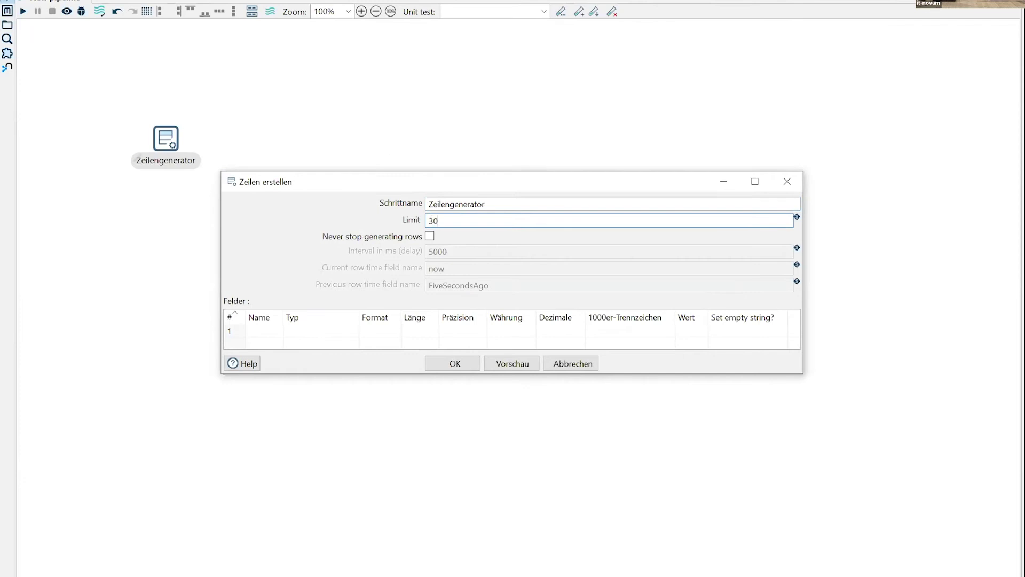
left_click(469, 366)
Find the Fake data transform by searching for "fake", add it, and align it to the right of Zeilengenerator.
left_click(389, 185)
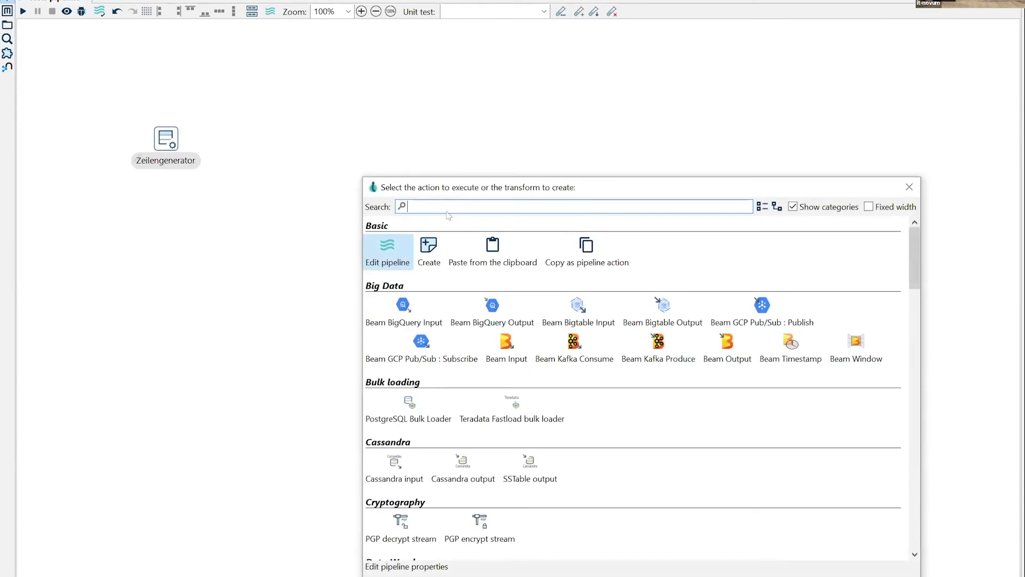
type("fake")
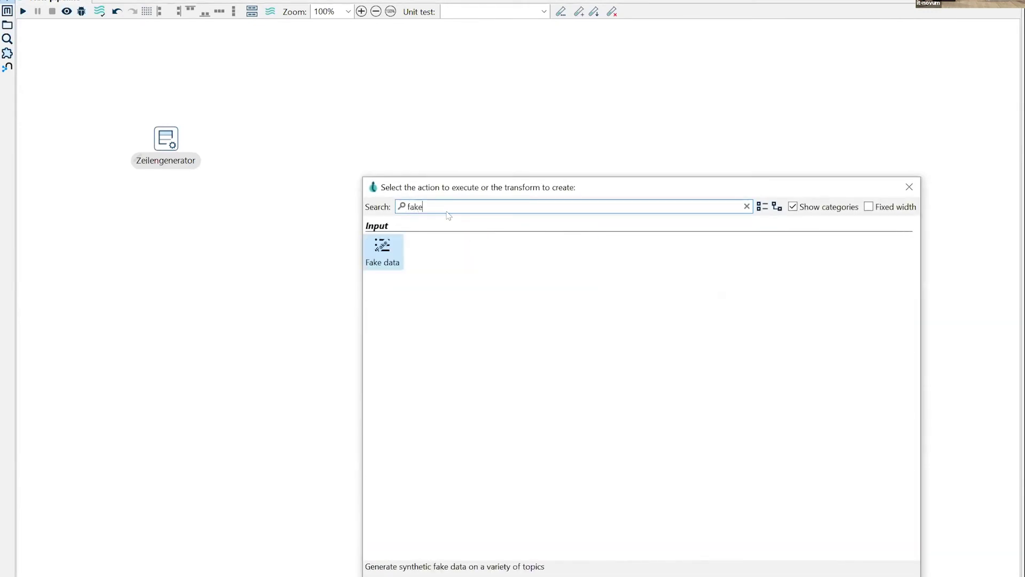
left_click_drag(605, 187, 569, 103)
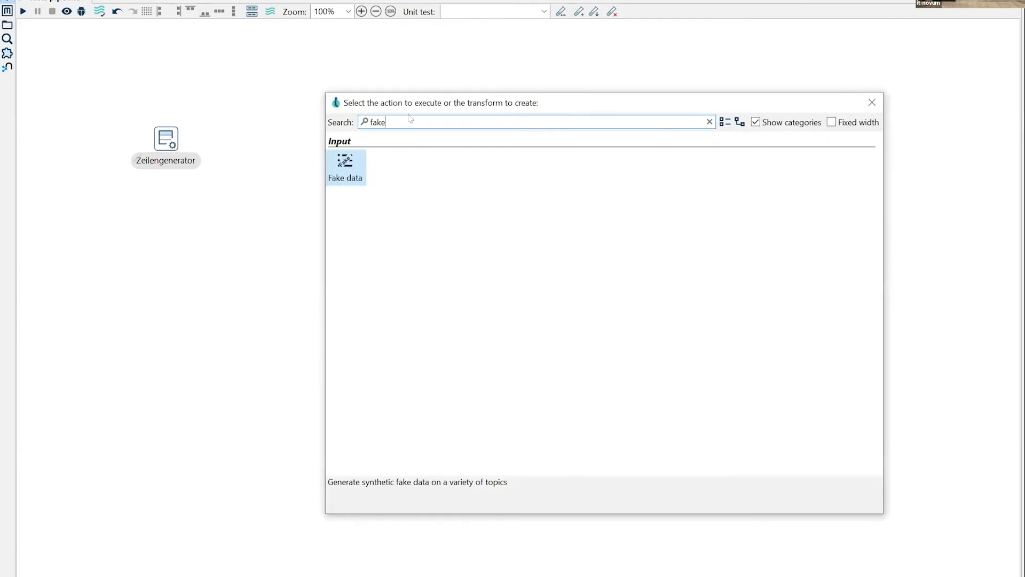
left_click(344, 167)
left_click(341, 214)
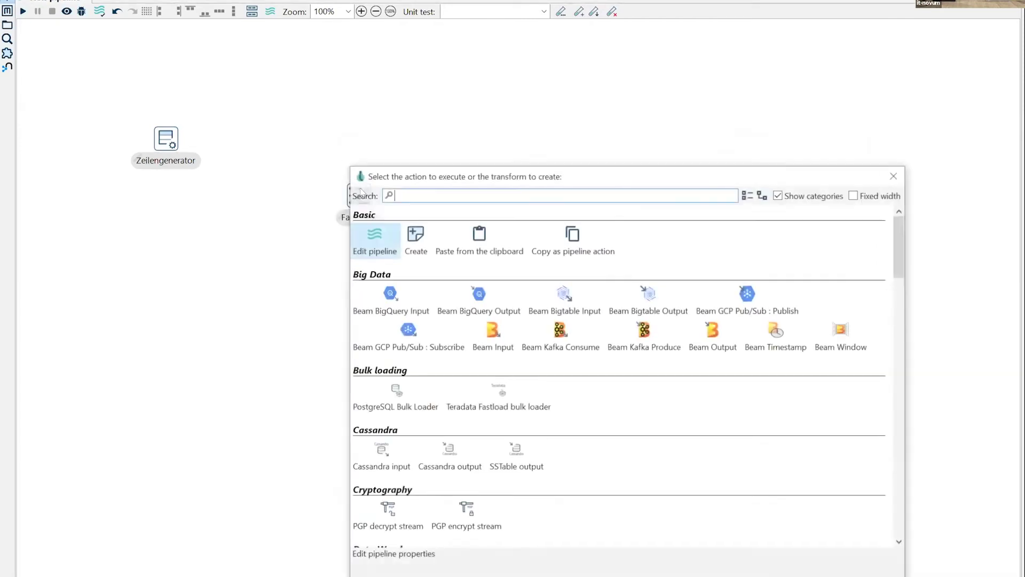
left_click(787, 146)
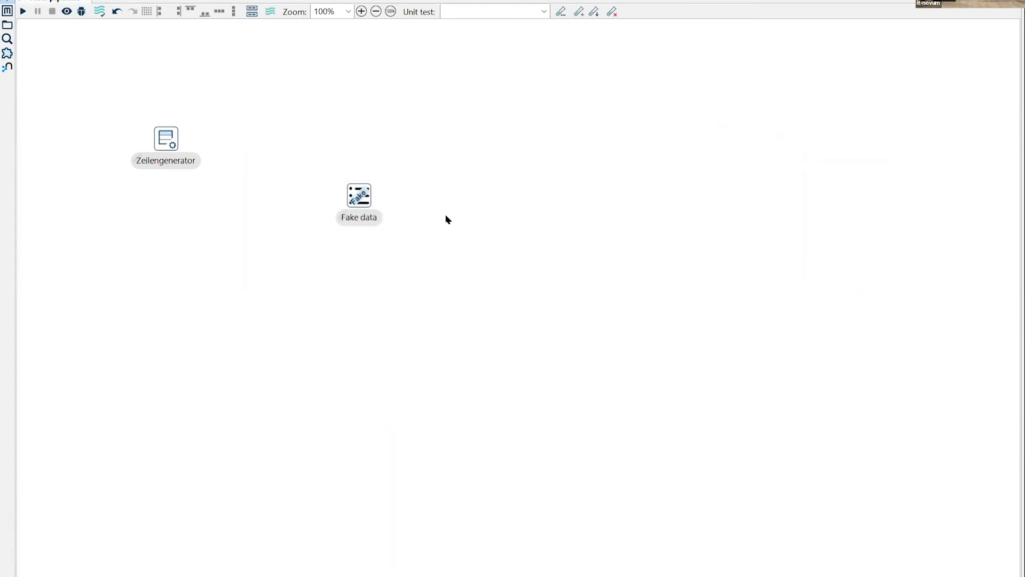
left_click_drag(363, 195, 309, 141)
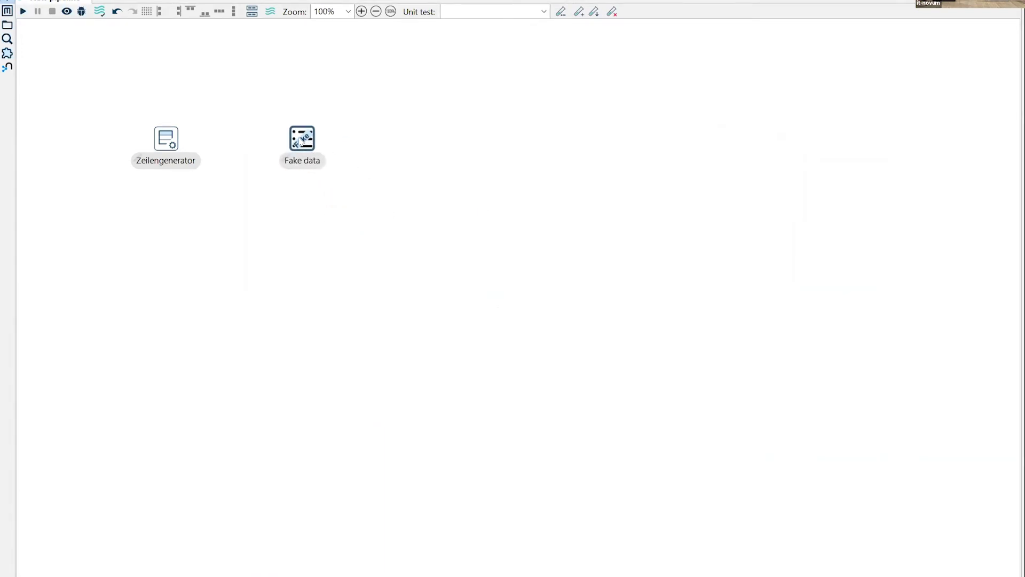
Create a hop from Zeilengenerator to Fake data.
left_click(163, 142)
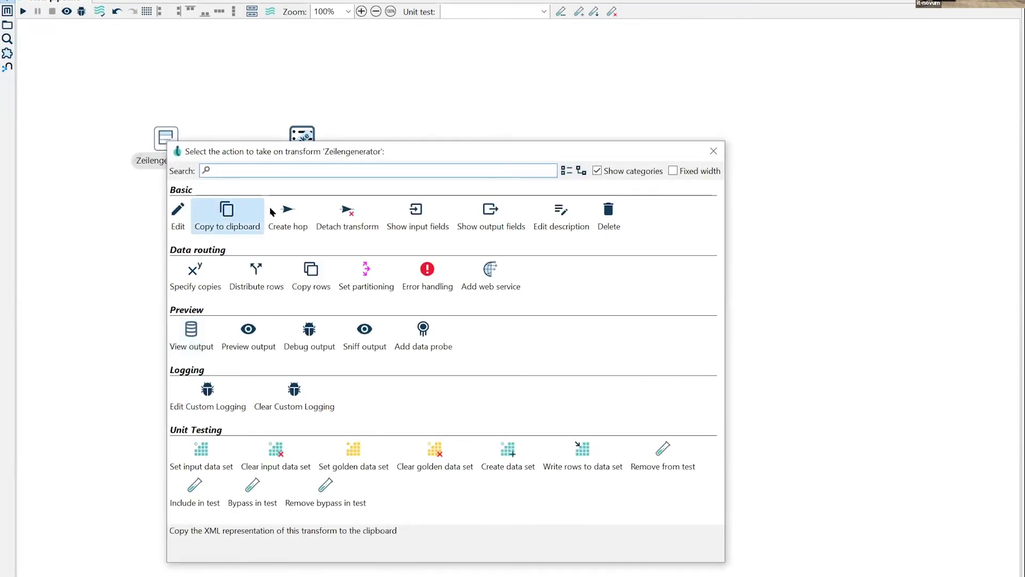
left_click(288, 210)
left_click(300, 140)
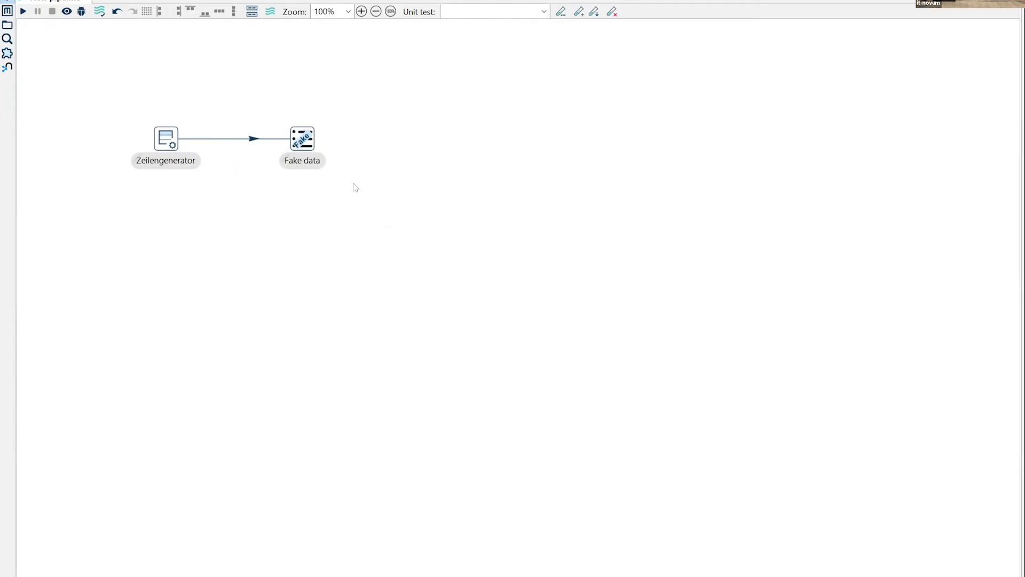
Add a Dummy (mache nichts) transform to the right of Fake data and connect Fake data to it with a hop.
left_click(510, 224)
type("dummy")
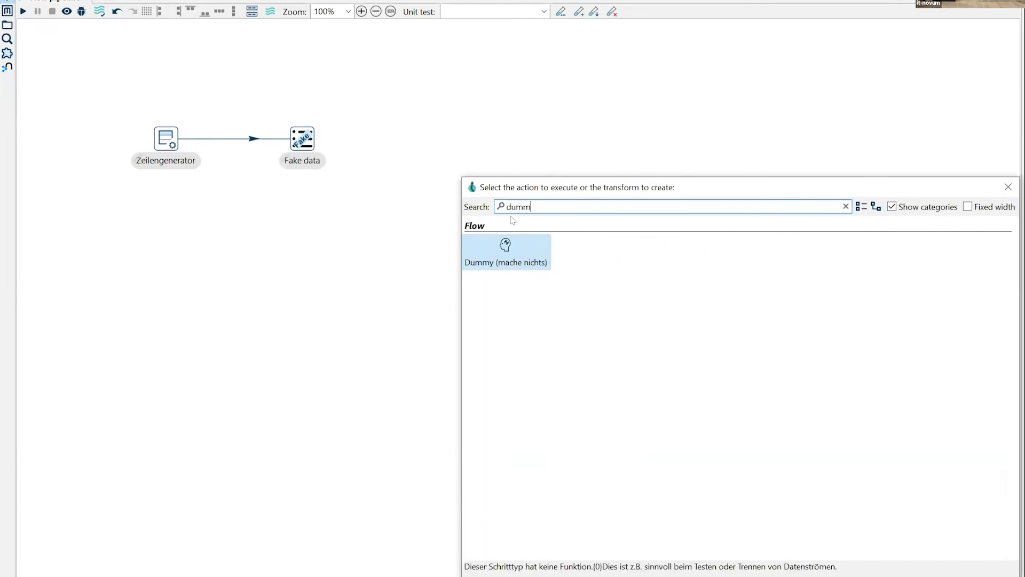
double_click(506, 254)
left_click(498, 296)
left_click_drag(518, 229, 438, 141)
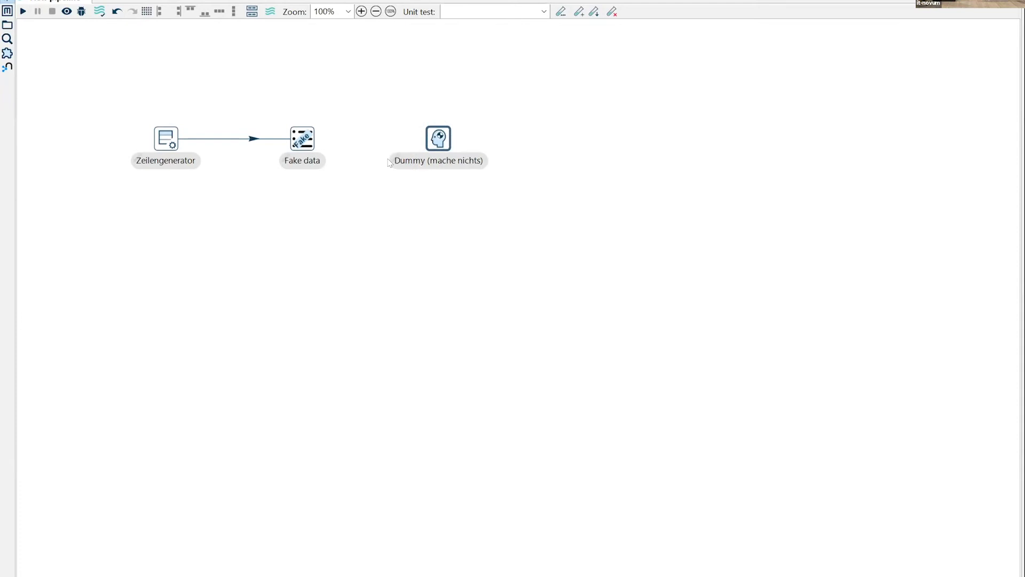
left_click_drag(301, 142, 431, 140)
Configure the Fake data transform with an output field named "data" of type Pokemon and topic name.
left_click(302, 141)
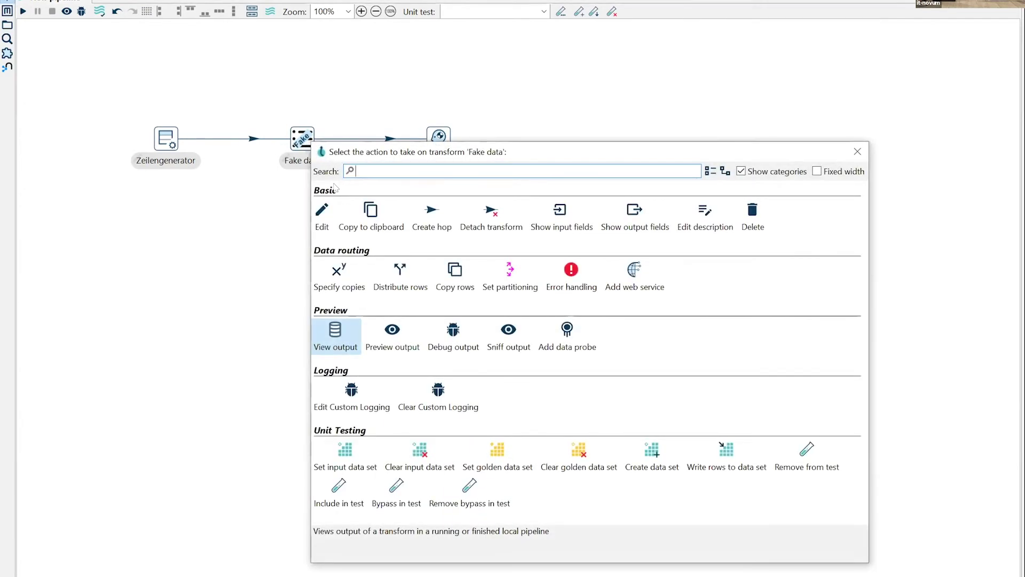
left_click(322, 216)
left_click(517, 289)
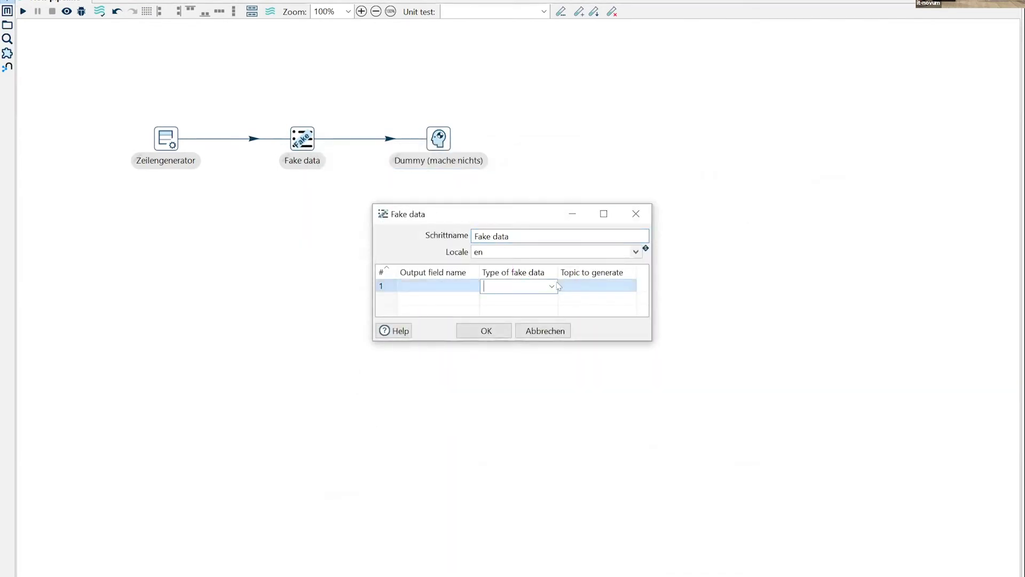
left_click(552, 286)
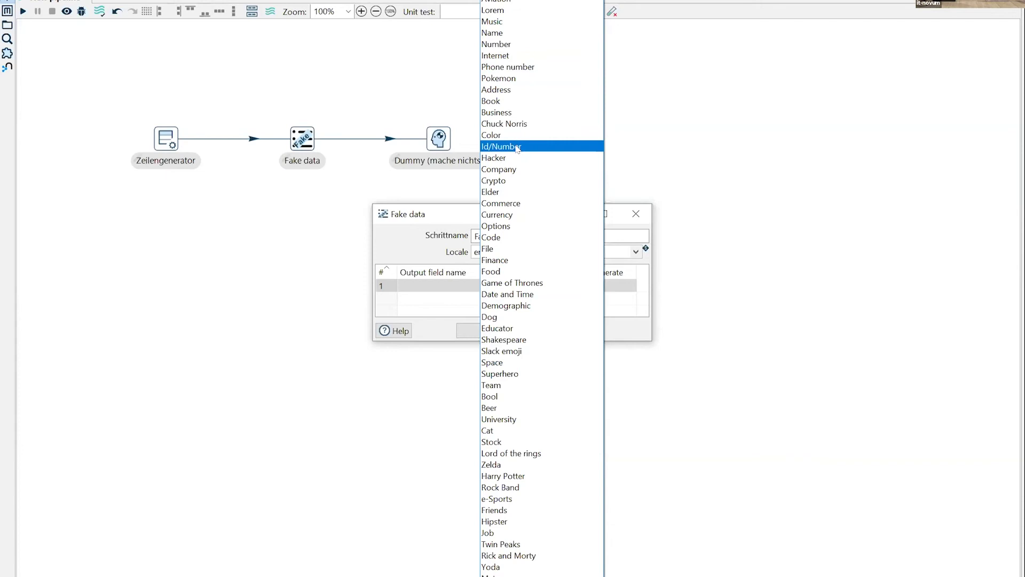
left_click(523, 78)
left_click(450, 282)
type("data")
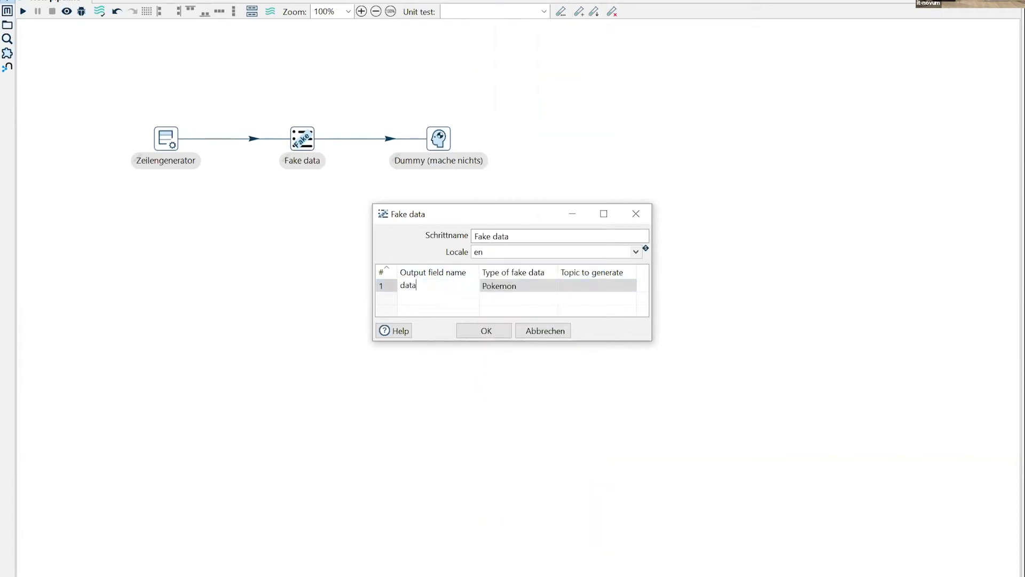
left_click(596, 286)
left_click(630, 286)
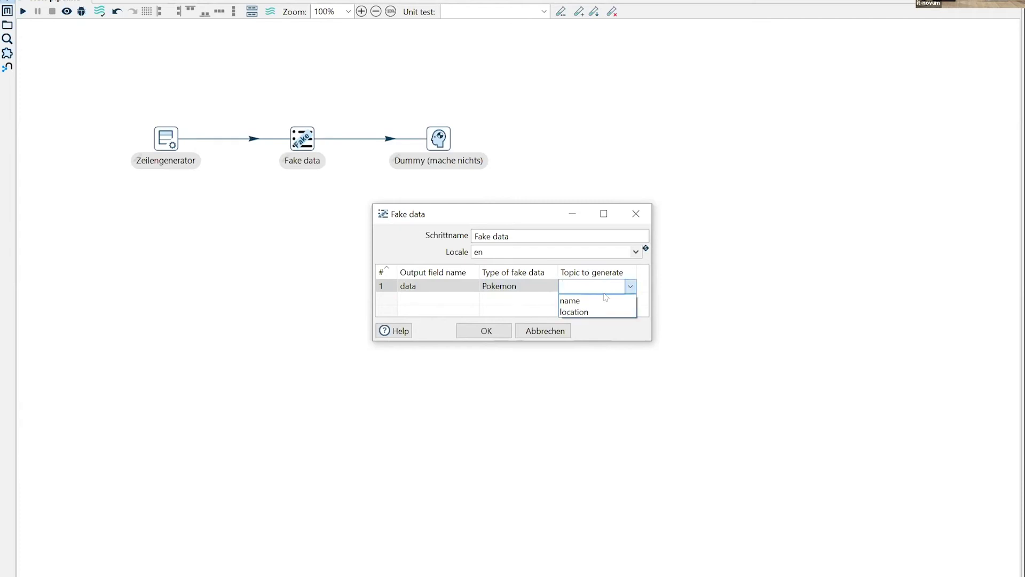
left_click(592, 301)
left_click(486, 331)
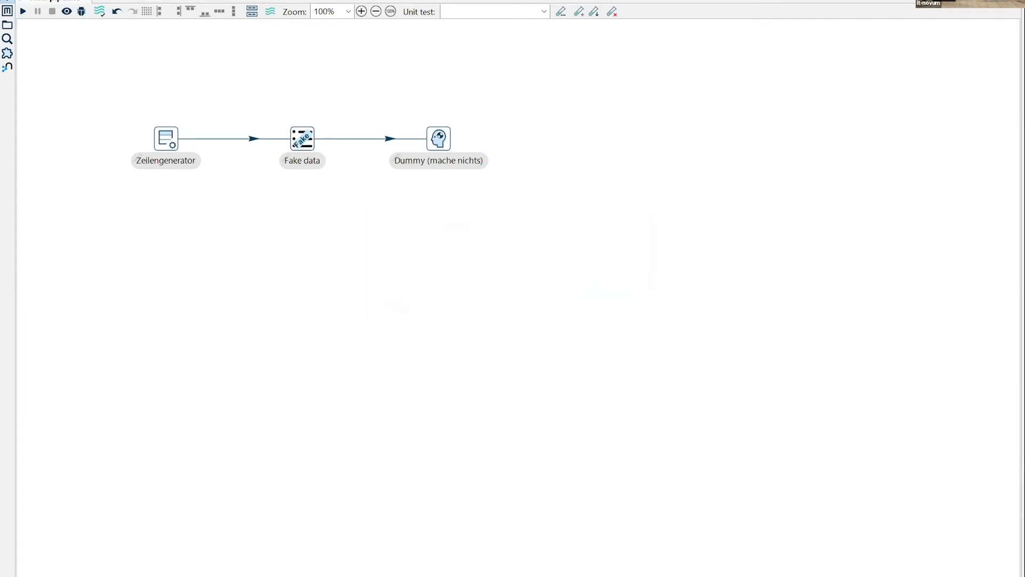
Save the pipeline and launch it.
key("ctrl+s")
left_click(478, 359)
left_click(559, 335)
left_click(23, 11)
left_click(483, 366)
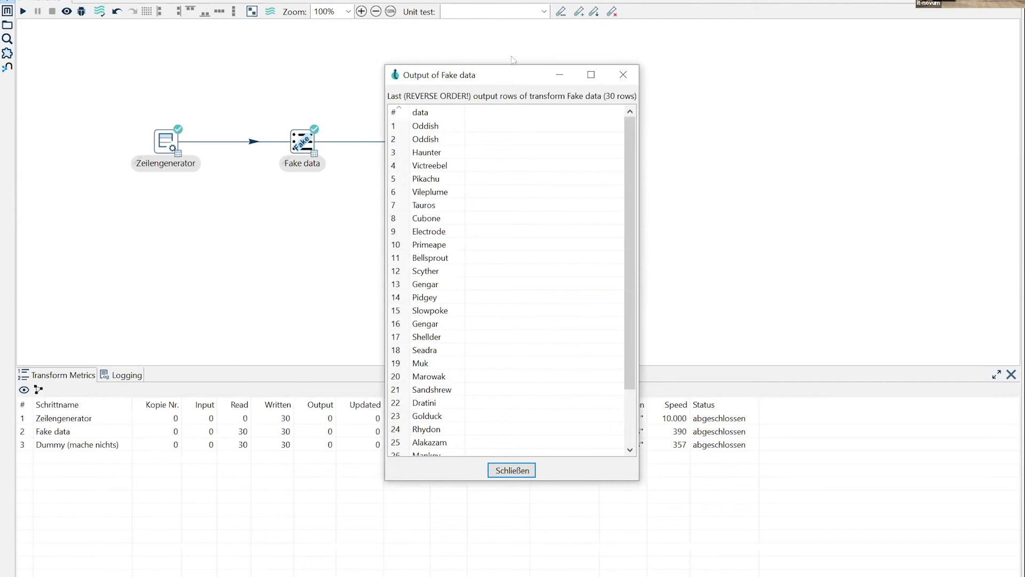
Look through the generated Pokemon output rows of the Fake data transform.
left_click_drag(513, 71, 514, 2)
scroll(484, 166, "down", 2)
scroll(489, 171, "up", 2)
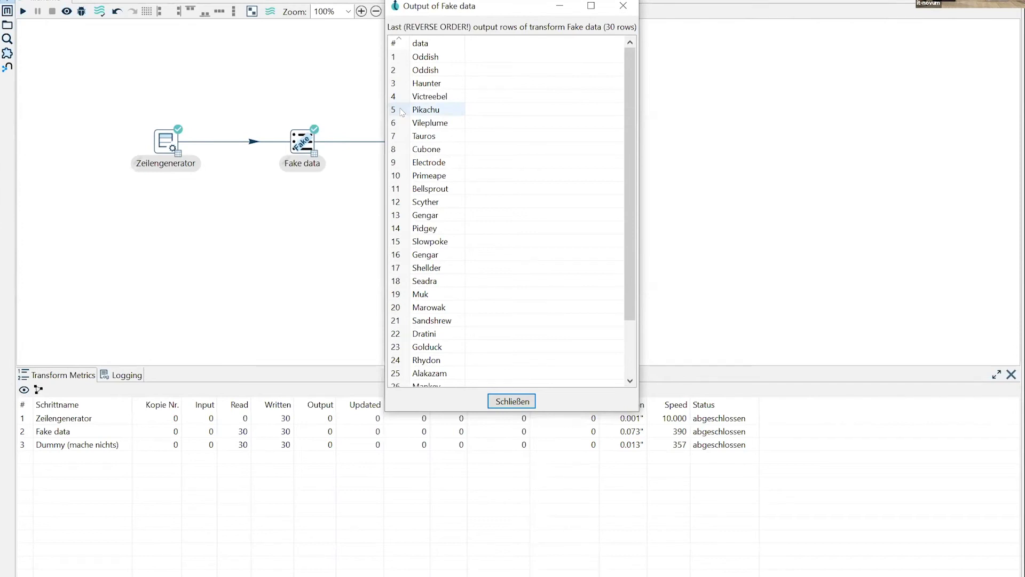
left_click(516, 400)
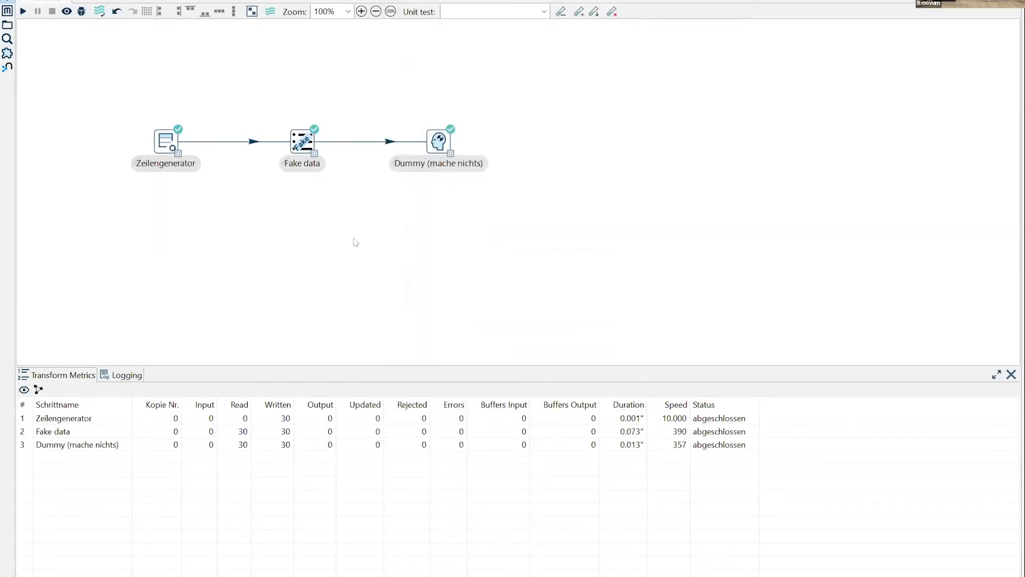
Change the Fake data transform's "data" field to type Game of Thrones with topic character.
left_click(302, 143)
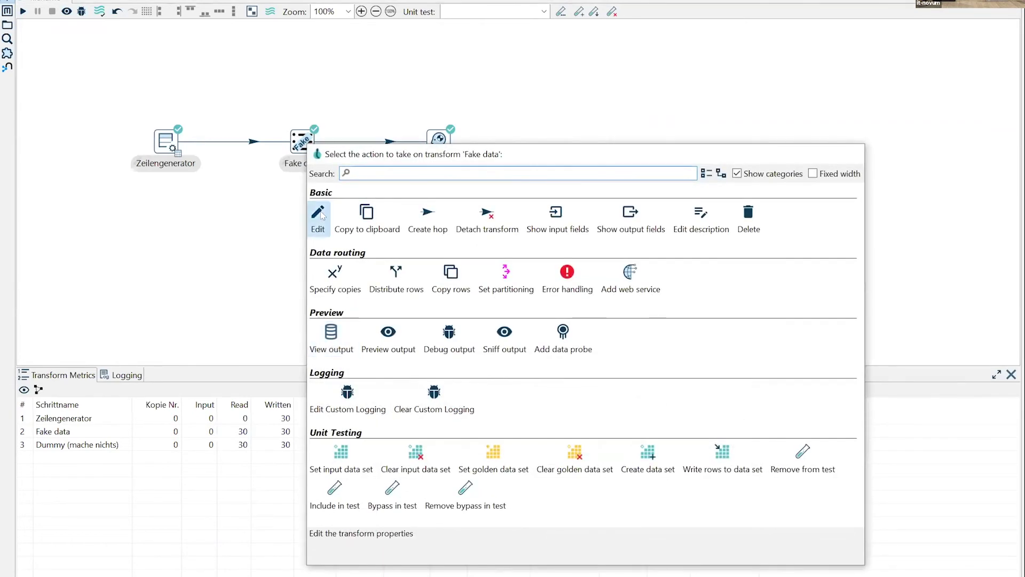
left_click(318, 214)
left_click(521, 285)
left_click(550, 287)
left_click(550, 288)
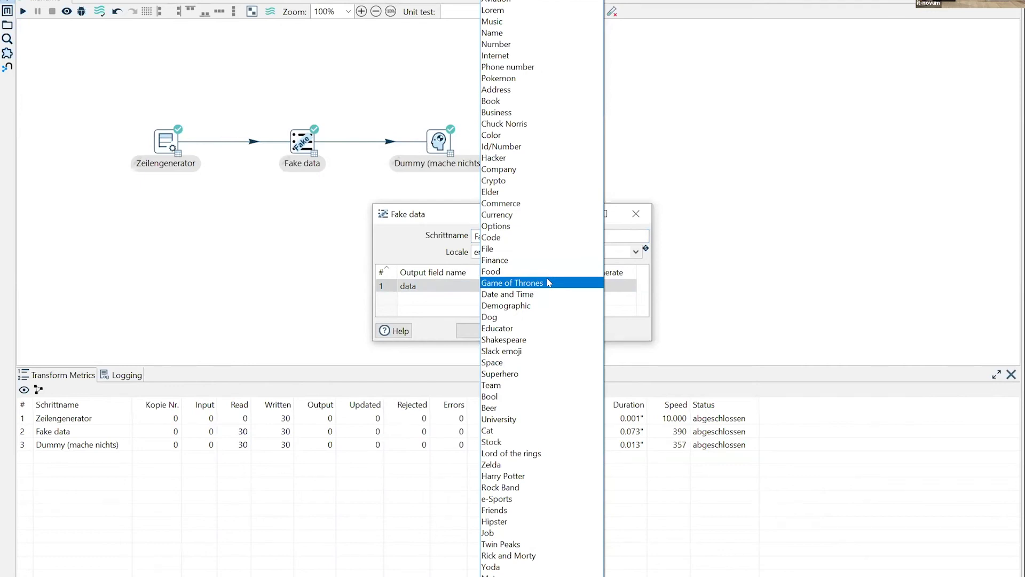
left_click(549, 282)
left_click(595, 286)
left_click(630, 287)
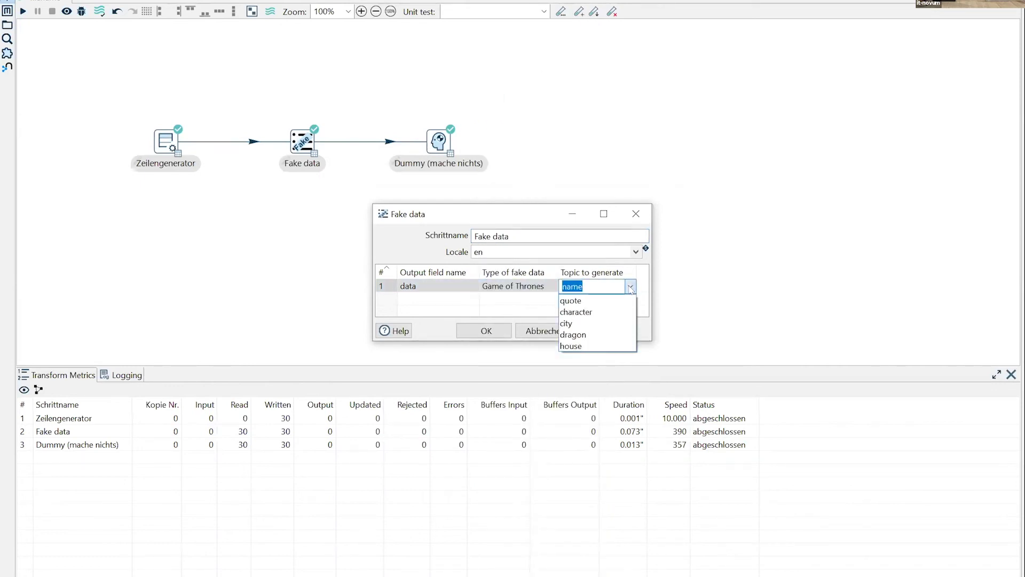
left_click(608, 312)
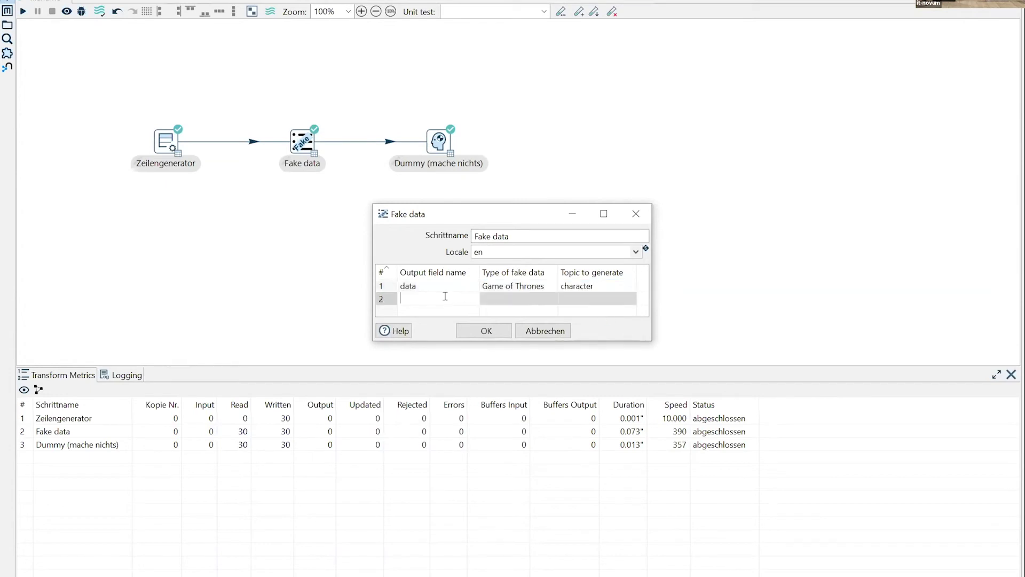
Add a second Fake data output field named "dragons" with type Game of Thrones and topic dragon.
left_click(550, 300)
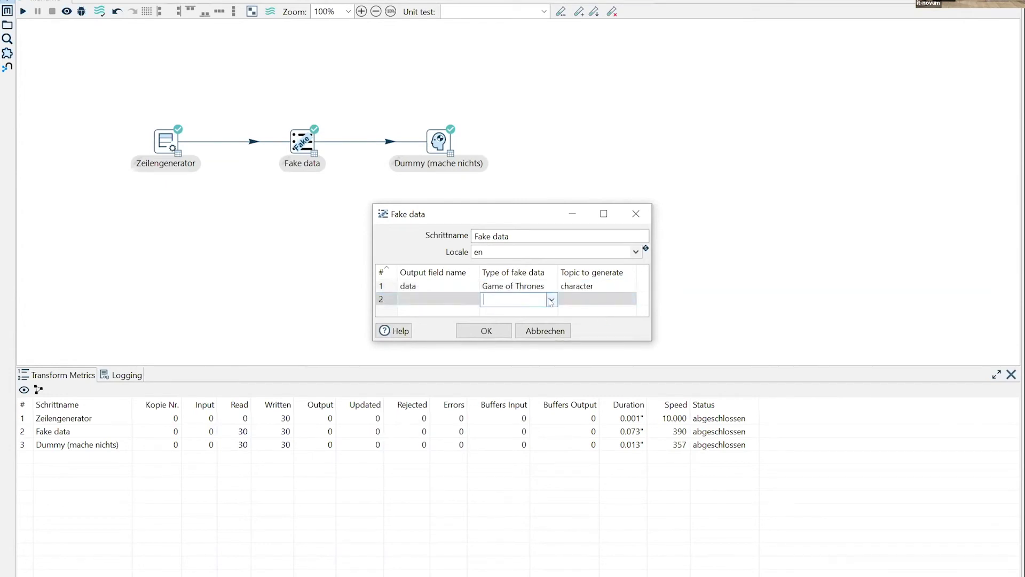
left_click(551, 301)
left_click(527, 284)
left_click(608, 303)
left_click(630, 299)
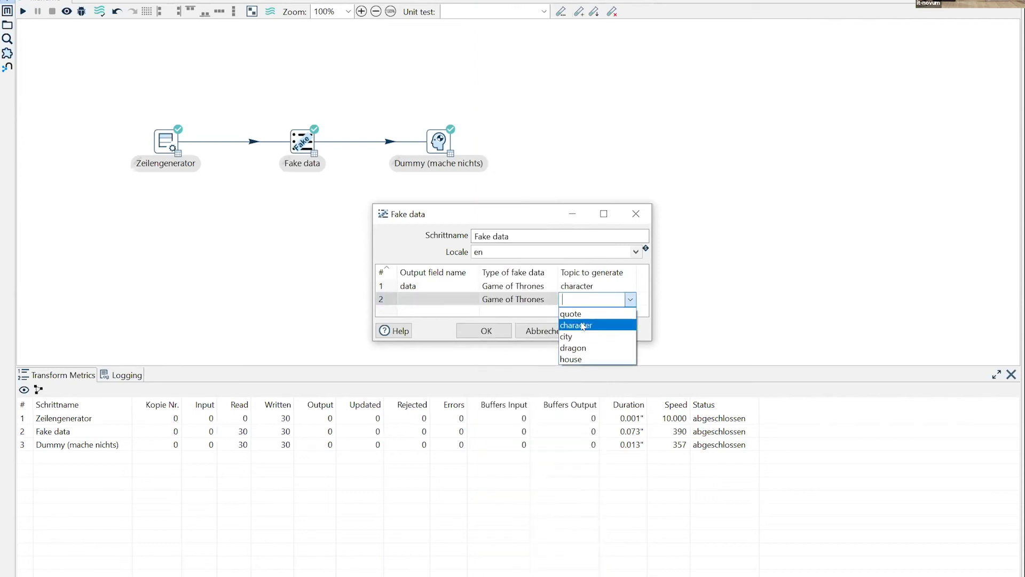
left_click(587, 348)
left_click(454, 301)
type("dragons")
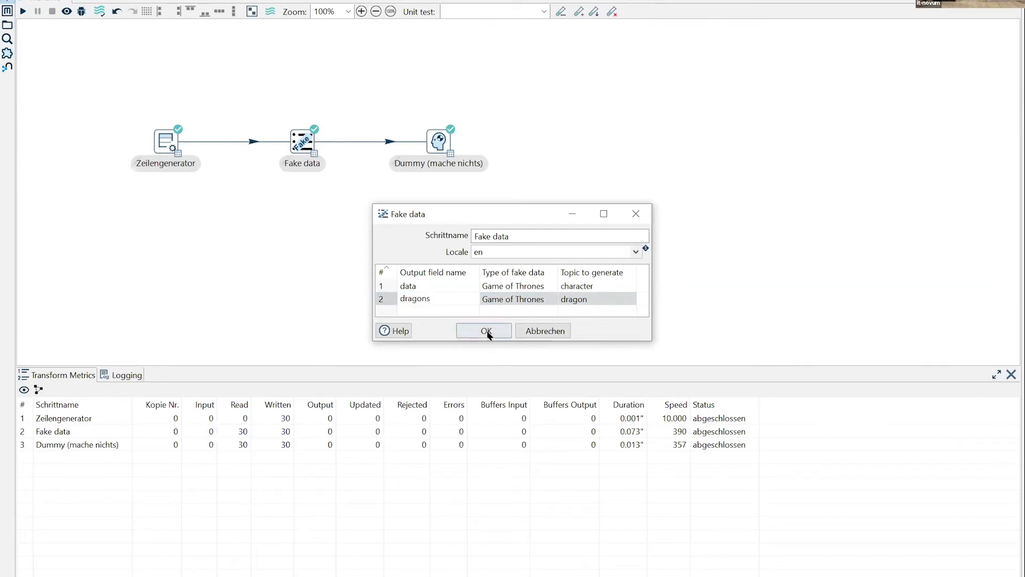
left_click(487, 335)
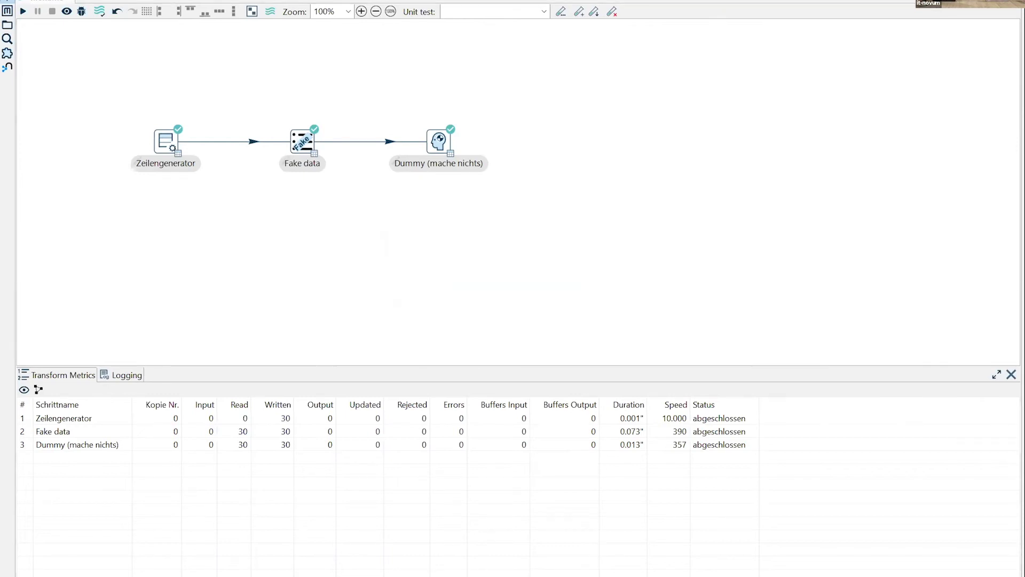
Run the updated pipeline with the local run configuration.
left_click(23, 11)
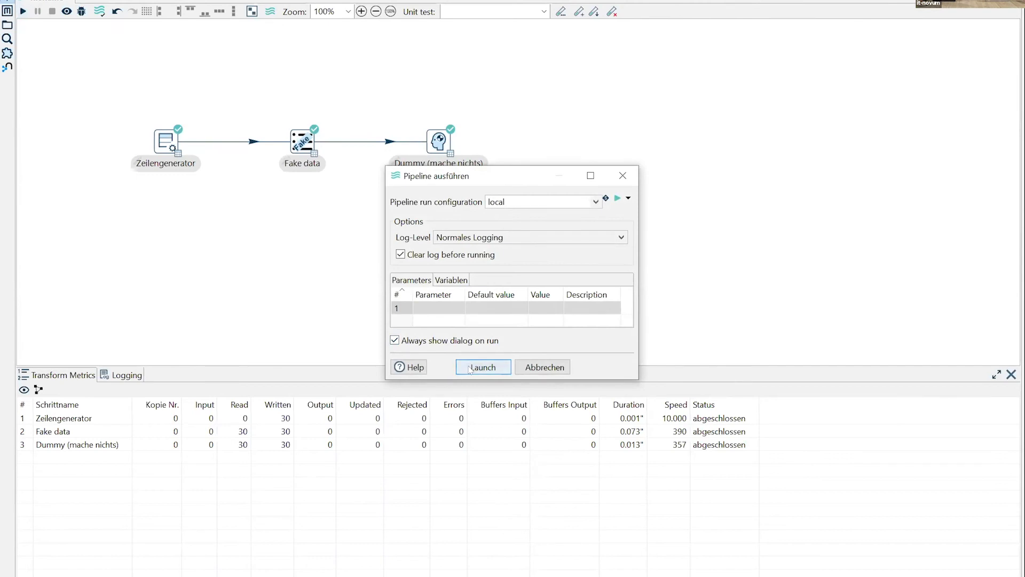
left_click(469, 367)
left_click(495, 305)
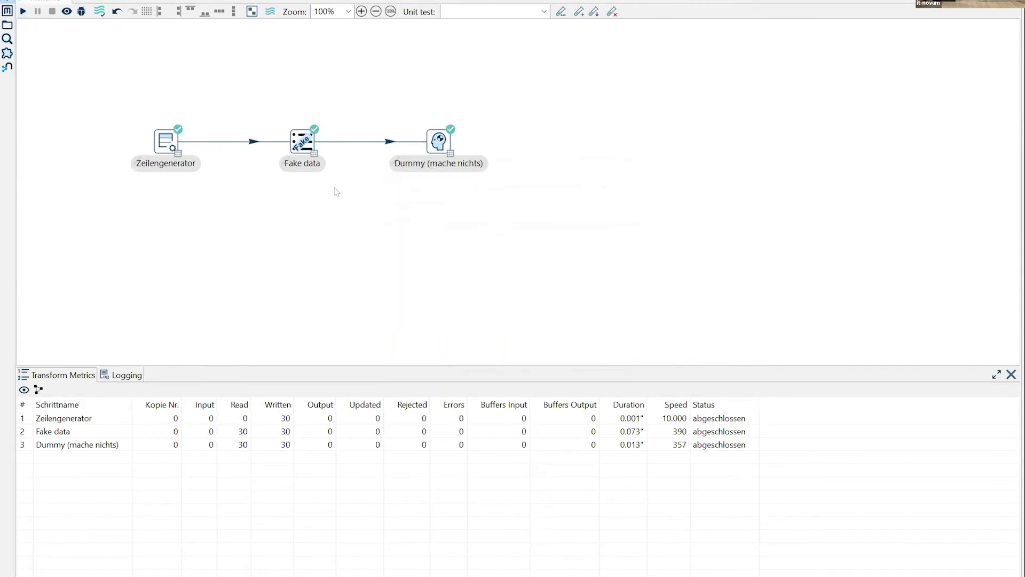
Inspect the Fake data transform's output rows for the data and dragons fields.
left_click(314, 153)
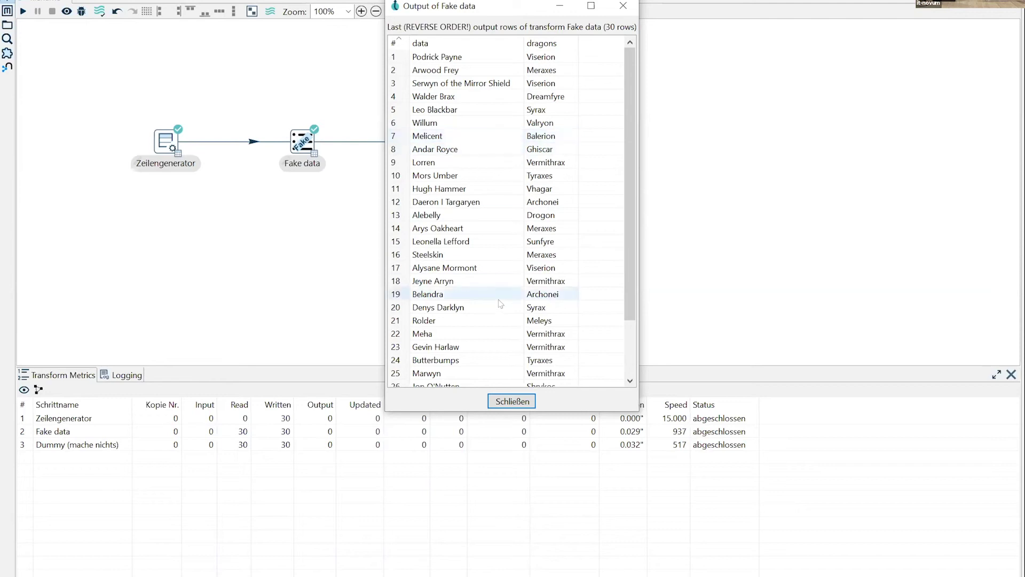
left_click(512, 401)
left_click(405, 270)
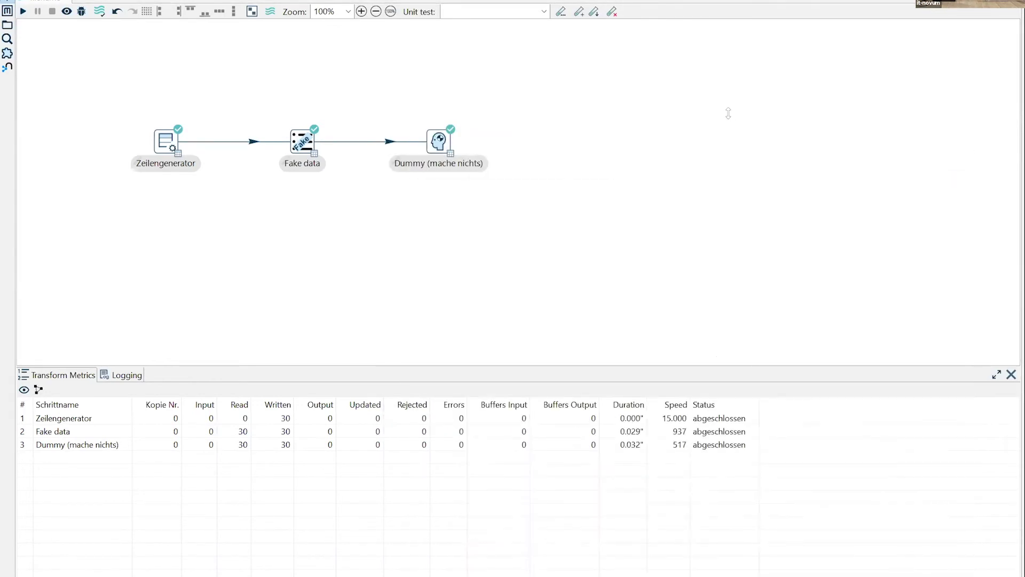
Show the execution log of the pipeline run.
left_click(728, 113)
left_click(1006, 128)
left_click(114, 374)
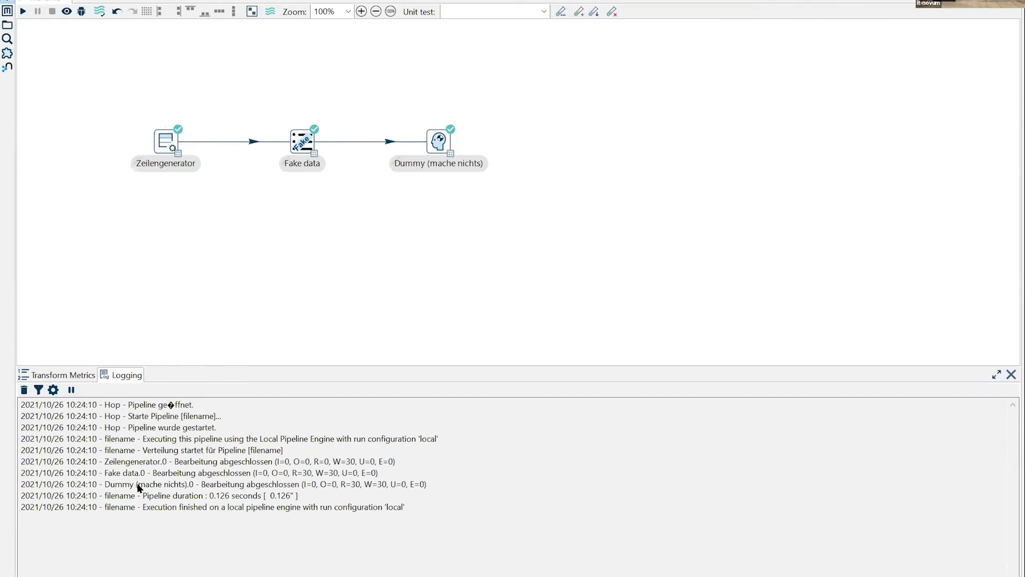
Switch to the prepared pipeline containing REST client and Suche in datenstrom, and launch it with a pipeline run configuration selected.
left_click(160, 4)
left_click(158, 9)
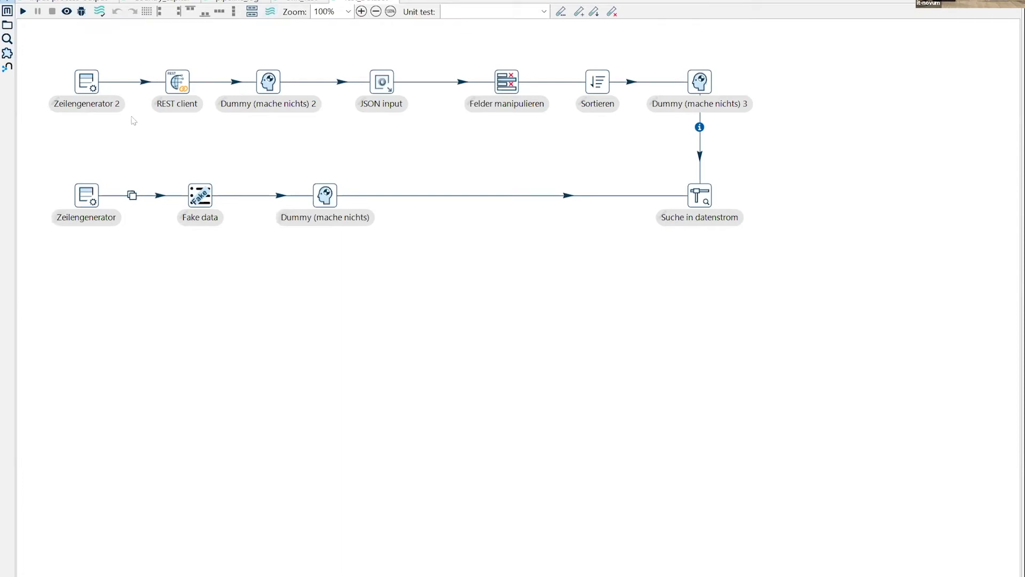
left_click(23, 12)
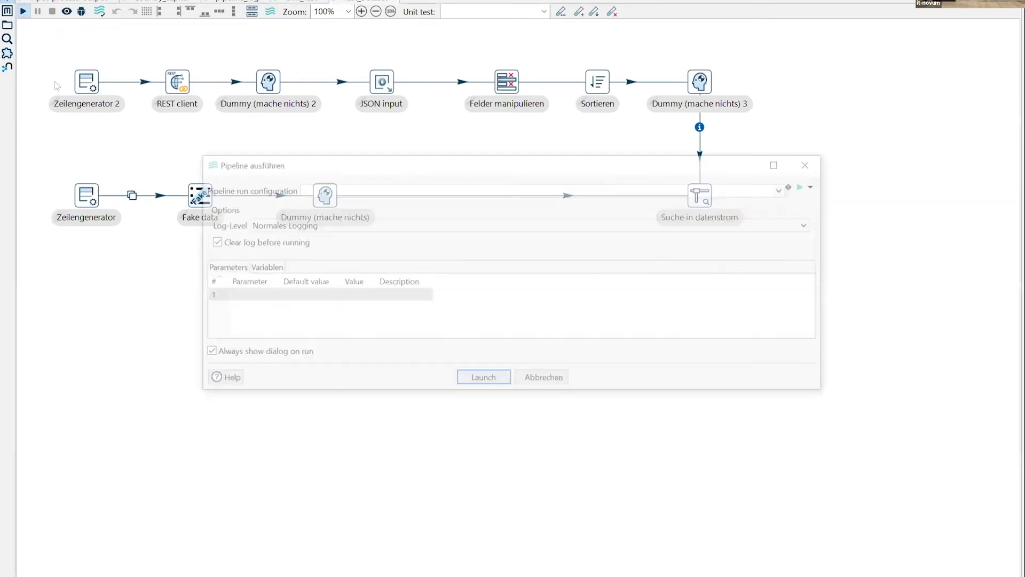
left_click(473, 378)
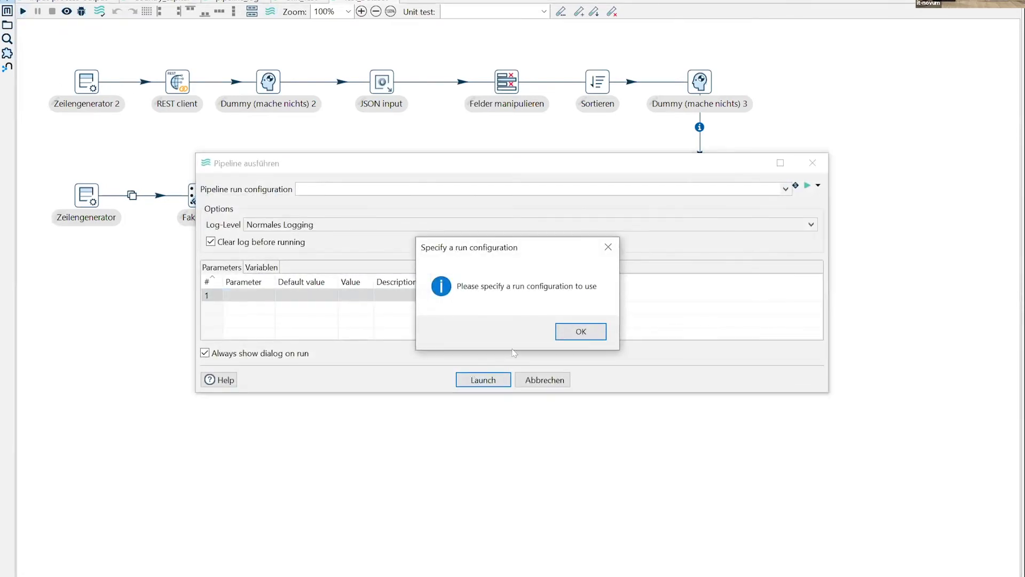
left_click(561, 333)
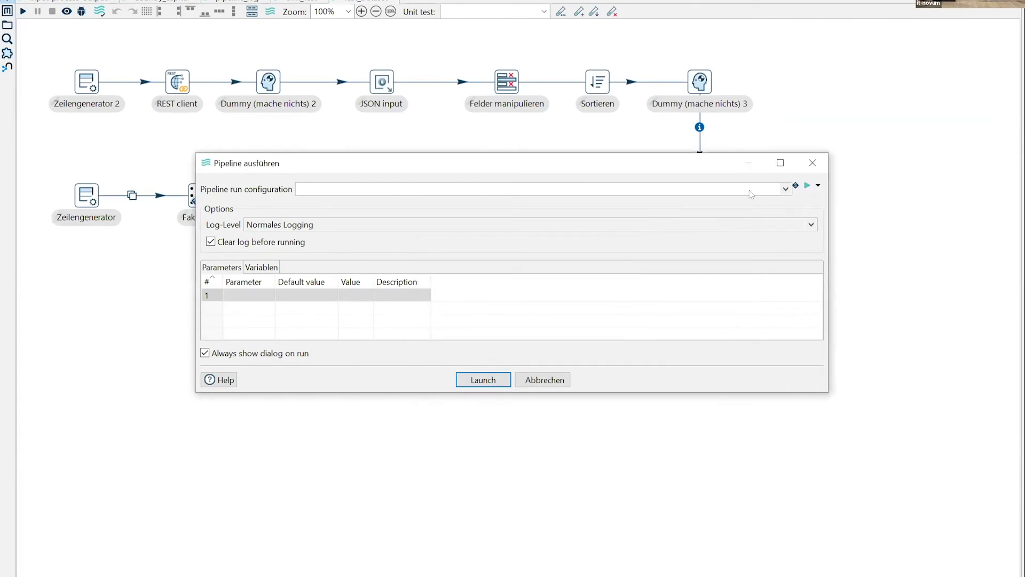
left_click(784, 189)
left_click(345, 248)
left_click(487, 381)
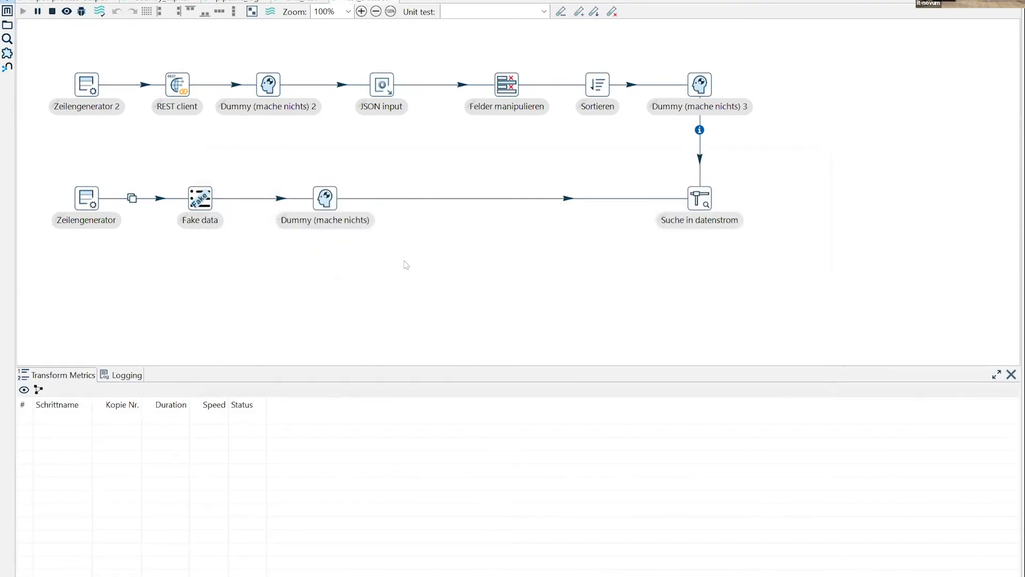
left_click(428, 273)
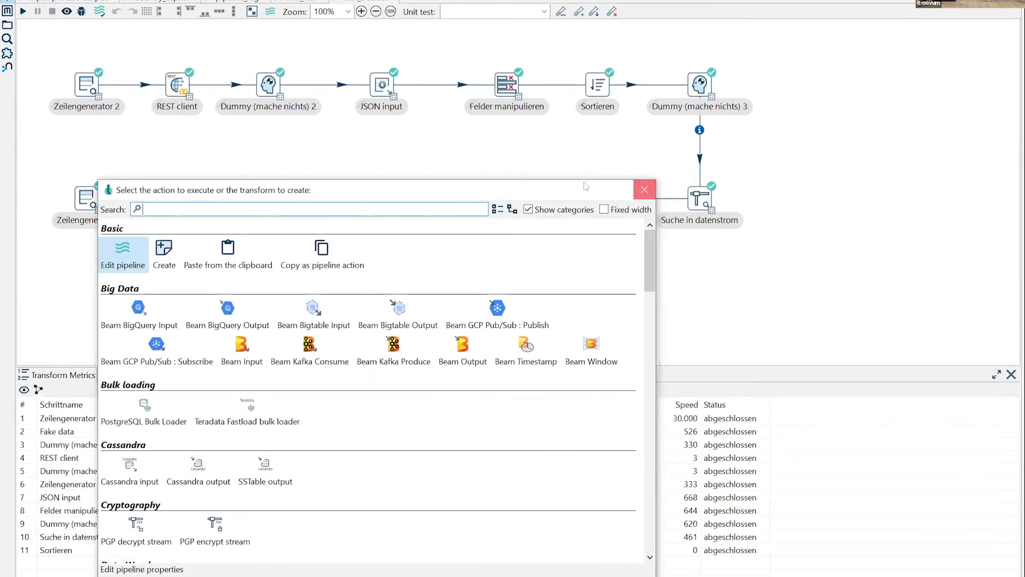
left_click(644, 190)
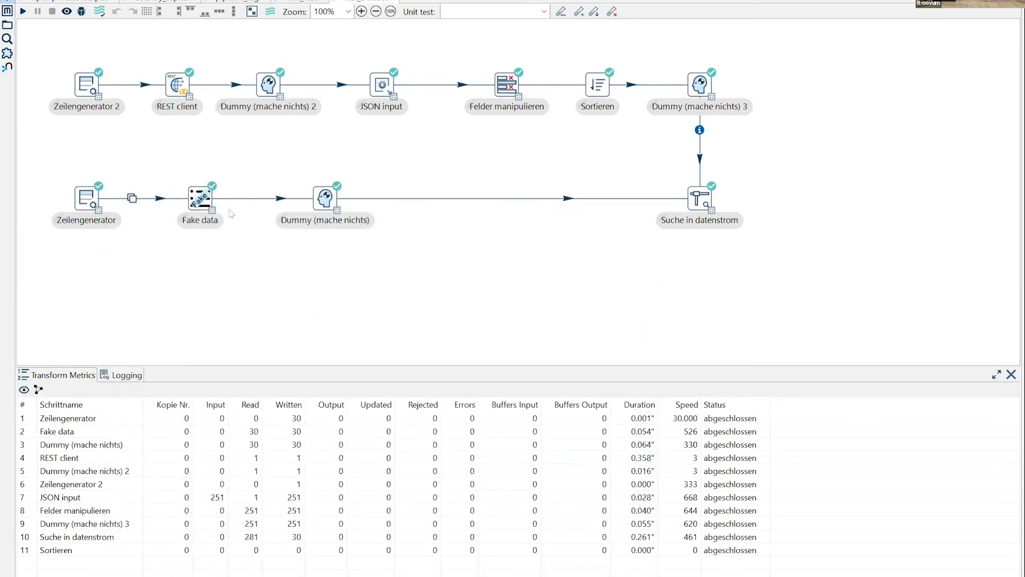
Open the Fake data output rows and move their window clear of the pipeline diagram.
left_click(212, 211)
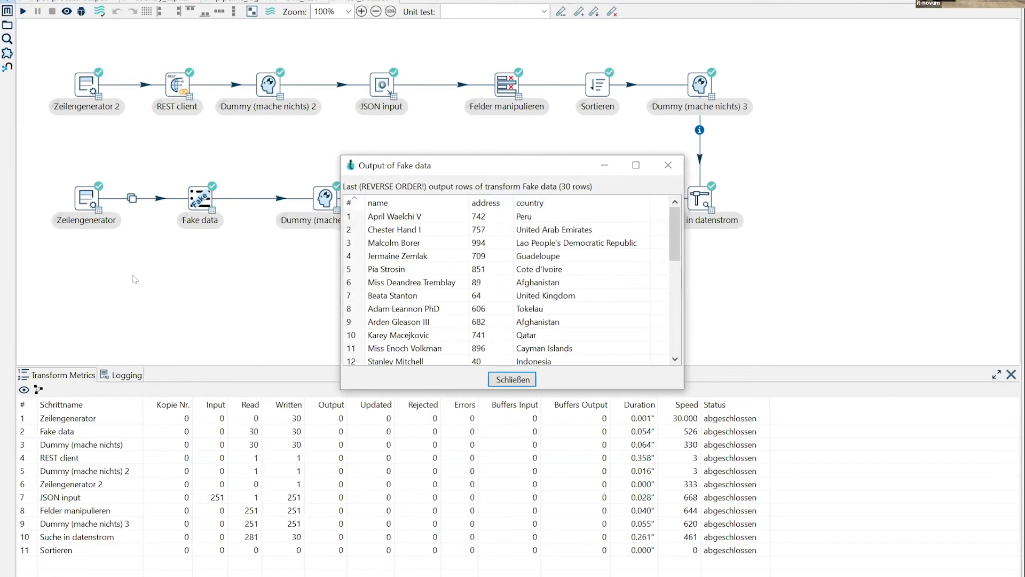
left_click_drag(486, 166, 242, 189)
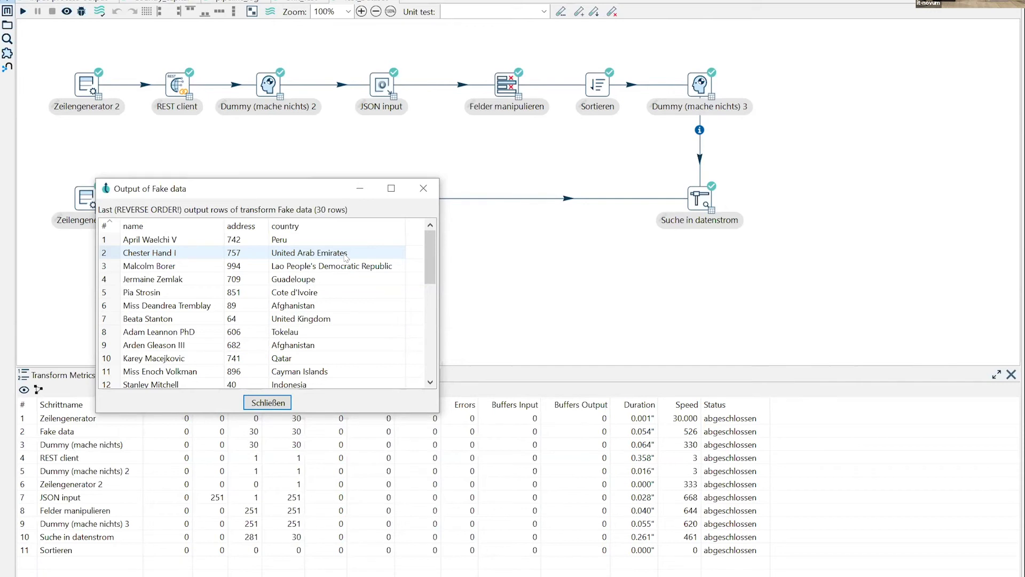
left_click_drag(302, 190, 230, 320)
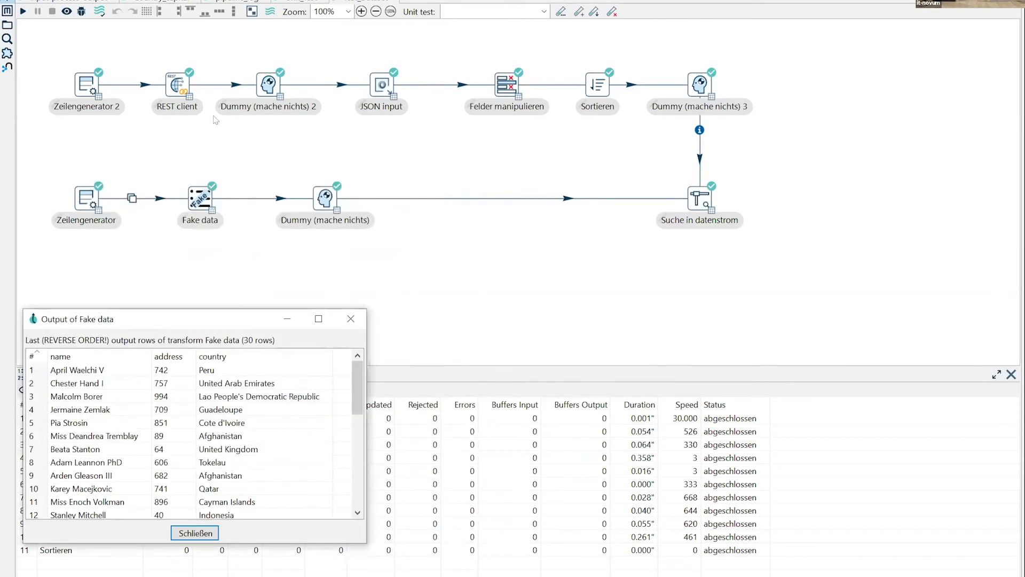
View the output rows of the REST client and JSON input transforms alongside the Fake data output.
left_click(184, 93)
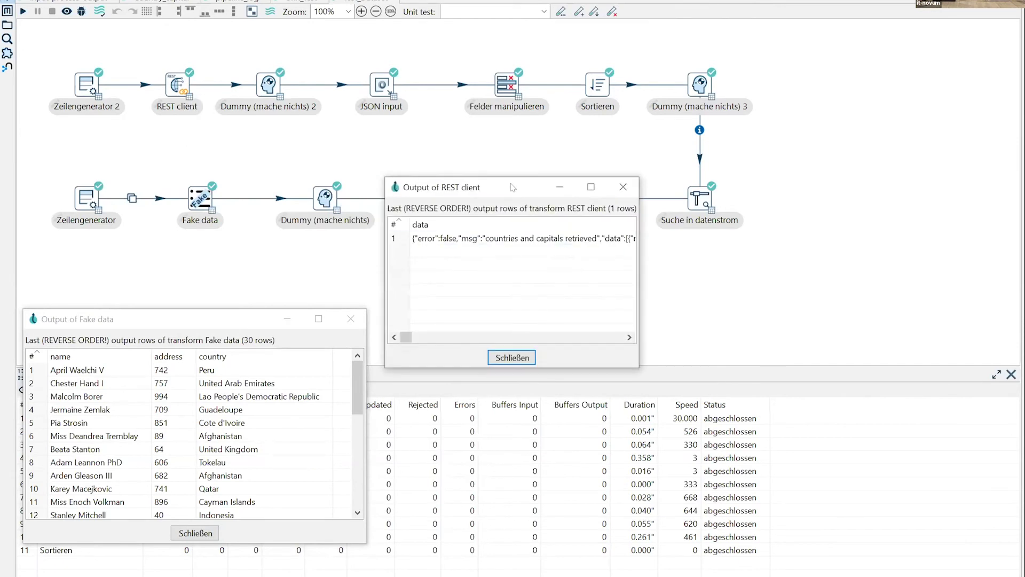
left_click_drag(512, 187, 150, 22)
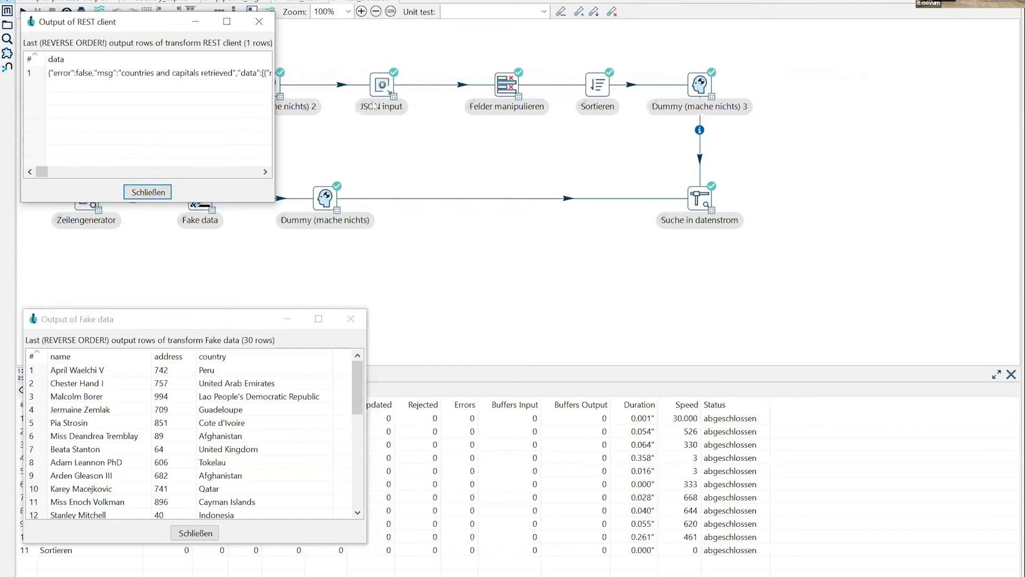
left_click(393, 97)
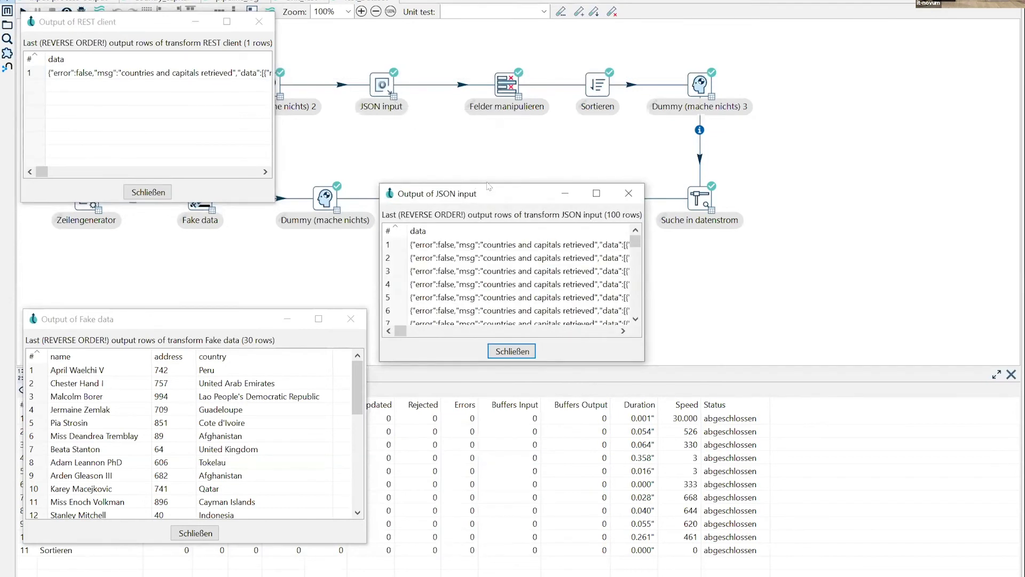
View the output rows of the Felder manipulieren transform and arrange its window beside the JSON input output.
left_click_drag(489, 186, 435, 124)
left_click(518, 97)
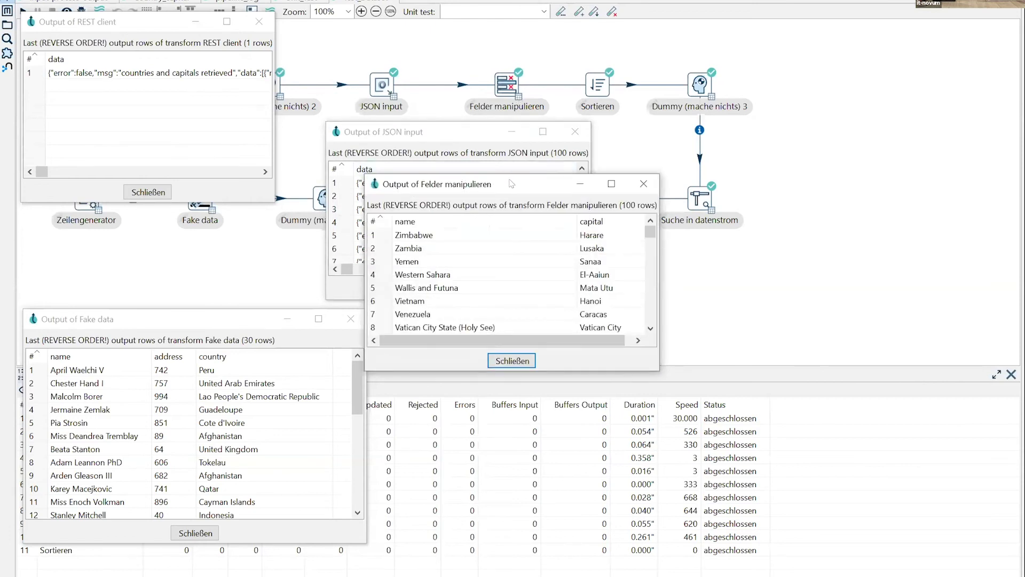
left_click_drag(511, 184, 759, 42)
left_click_drag(461, 133, 412, 7)
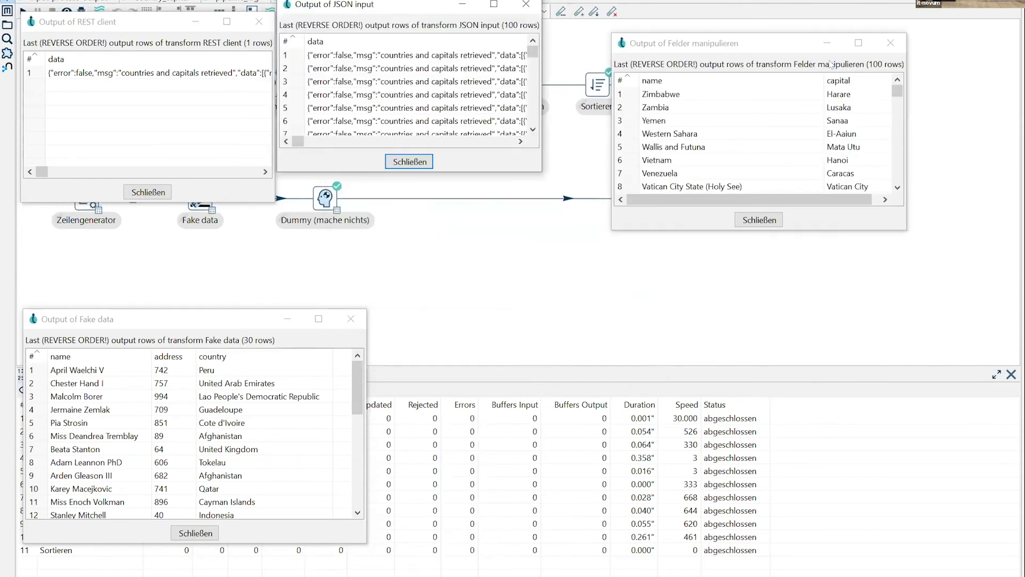
left_click_drag(830, 43, 819, 0)
Open the Suche in datenstrom output rows and arrange the windows for comparison with the Fake data output.
left_click(711, 210)
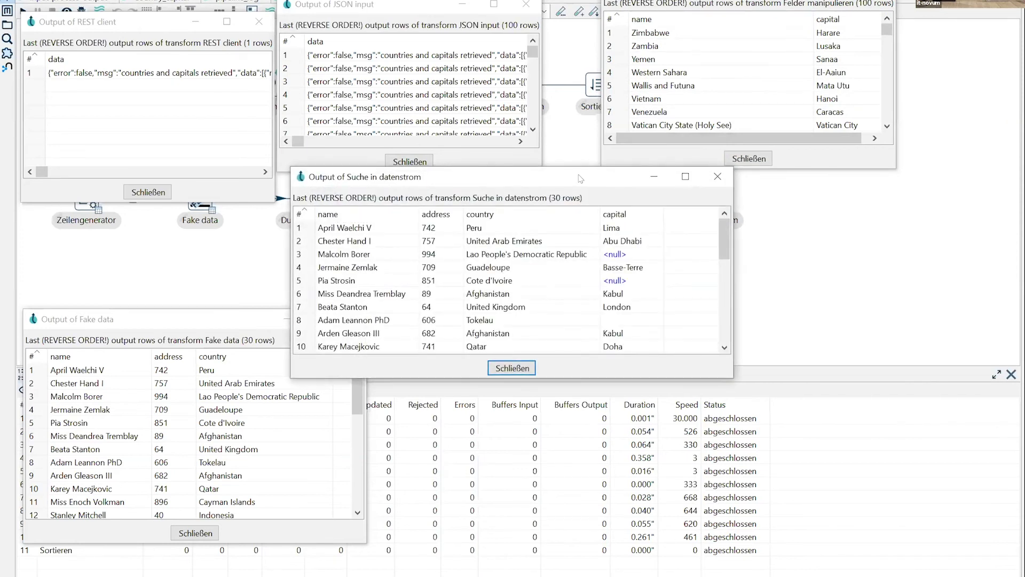
left_click_drag(581, 177, 681, 215)
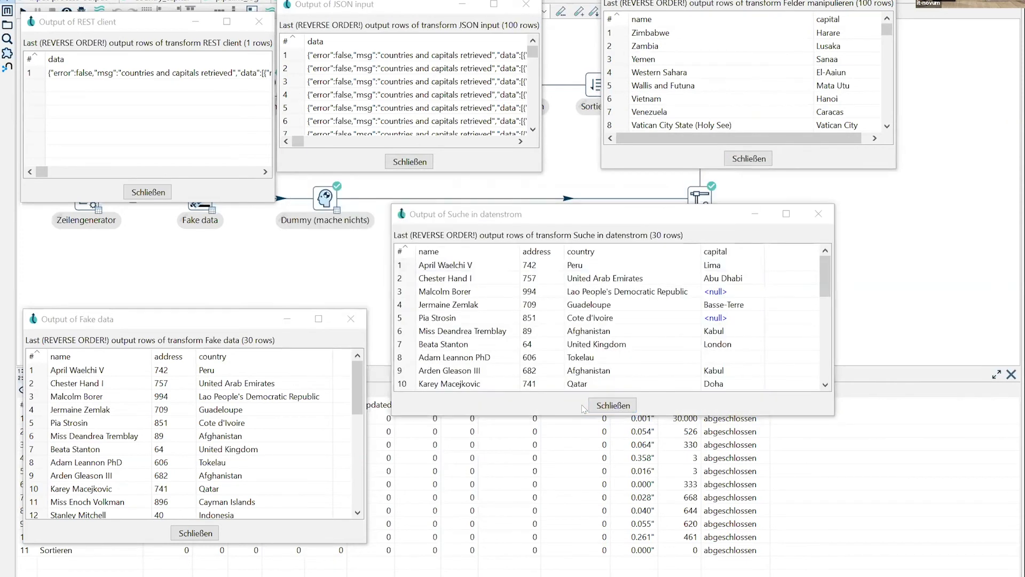
left_click_drag(605, 220, 623, 282)
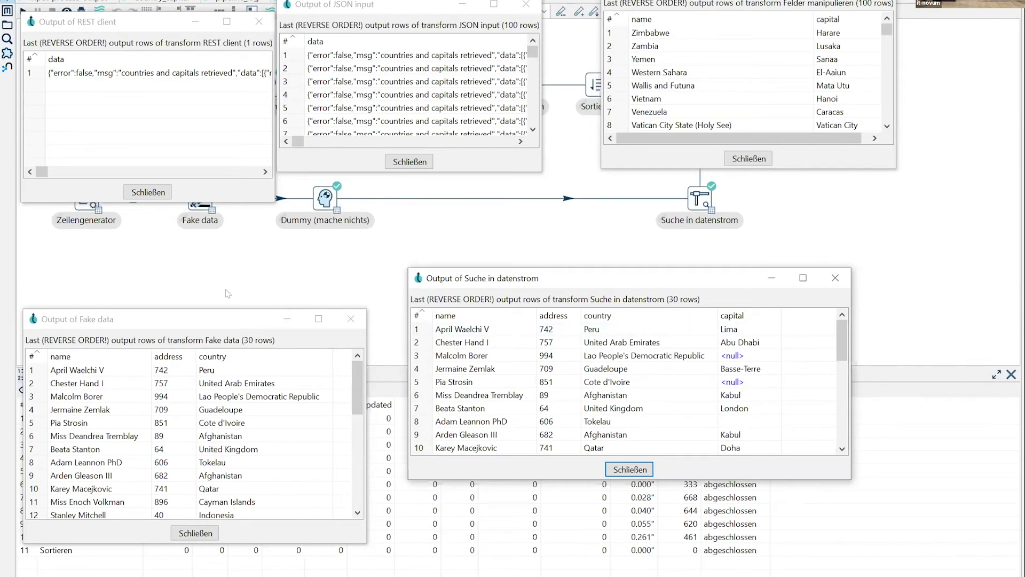
left_click_drag(160, 319, 155, 310)
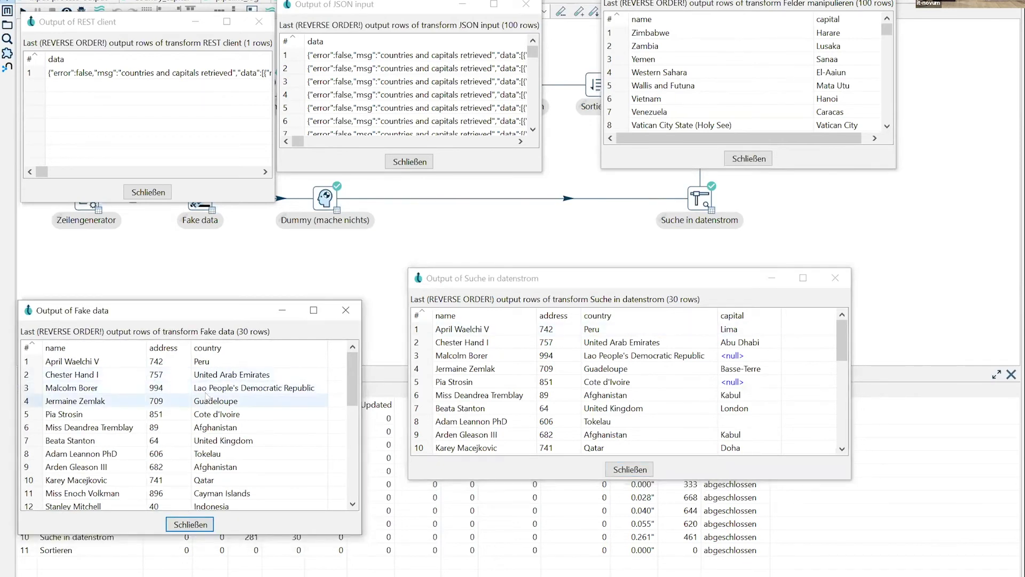
left_click(163, 25)
left_click_drag(162, 25, 155, 5)
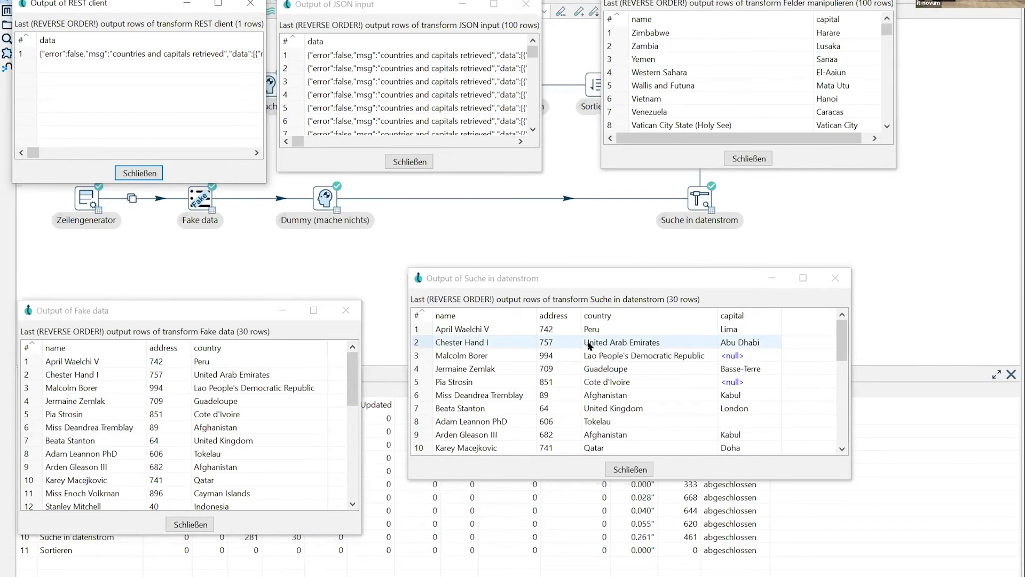
Close all five transform output windows, leaving the pipeline diagram uncovered.
left_click(143, 173)
left_click(432, 162)
left_click(749, 159)
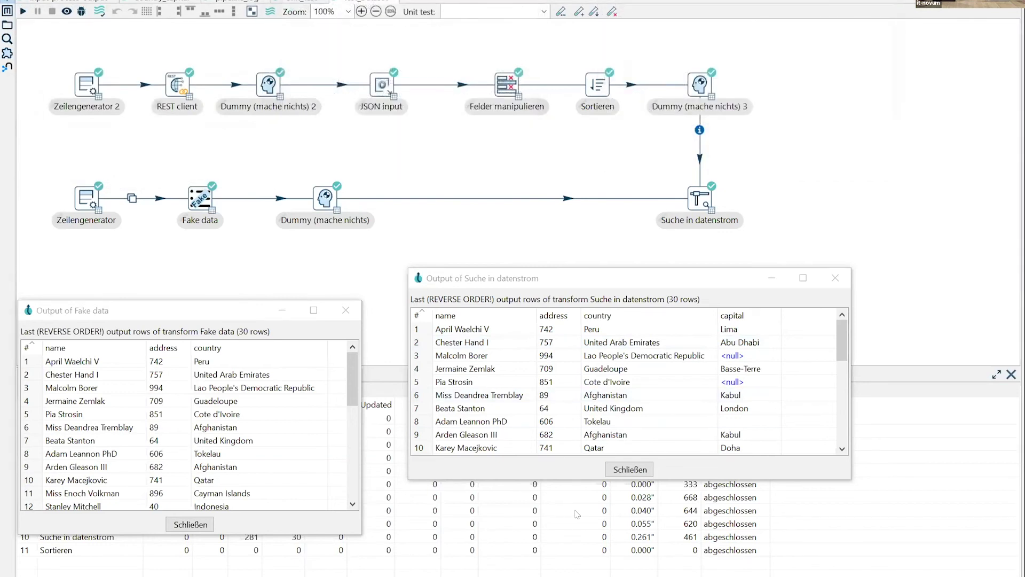
left_click(629, 469)
left_click(188, 524)
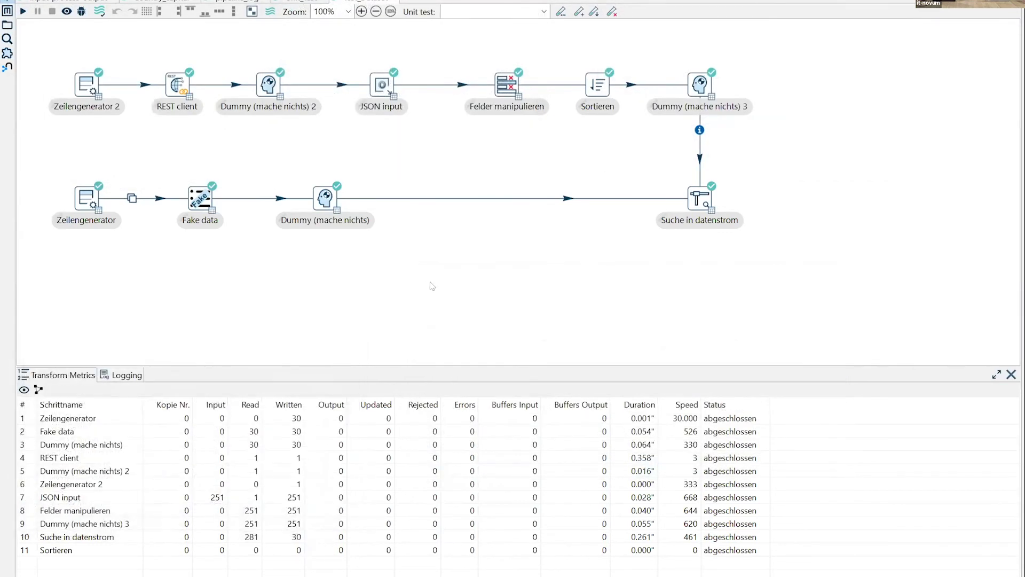
left_click(453, 294)
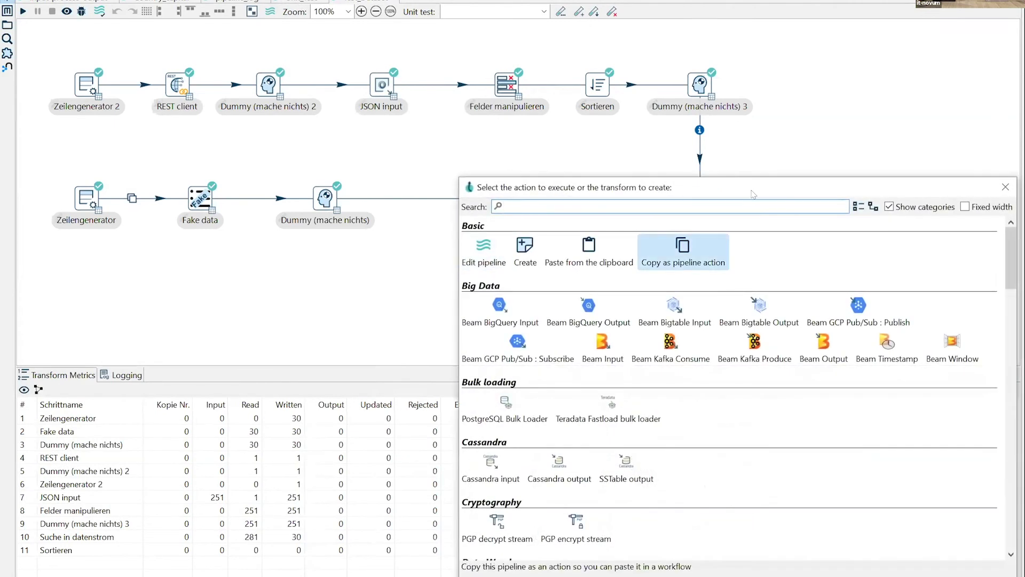
key("Escape")
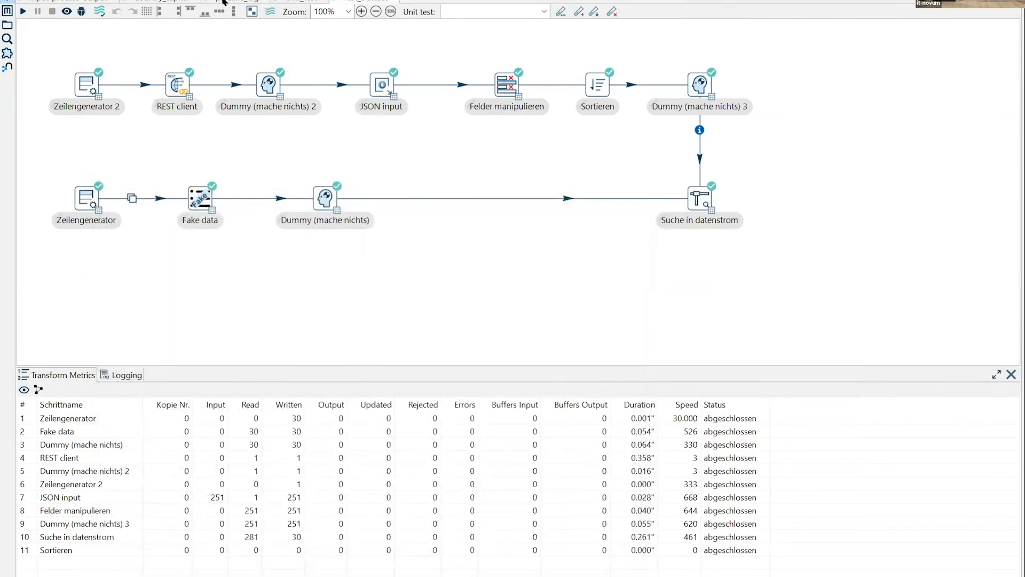
Examine the Pipeline Logging pipeline and the entries under Pipeline Log in the metadata, comparing with the REST client pipeline.
left_click(228, 2)
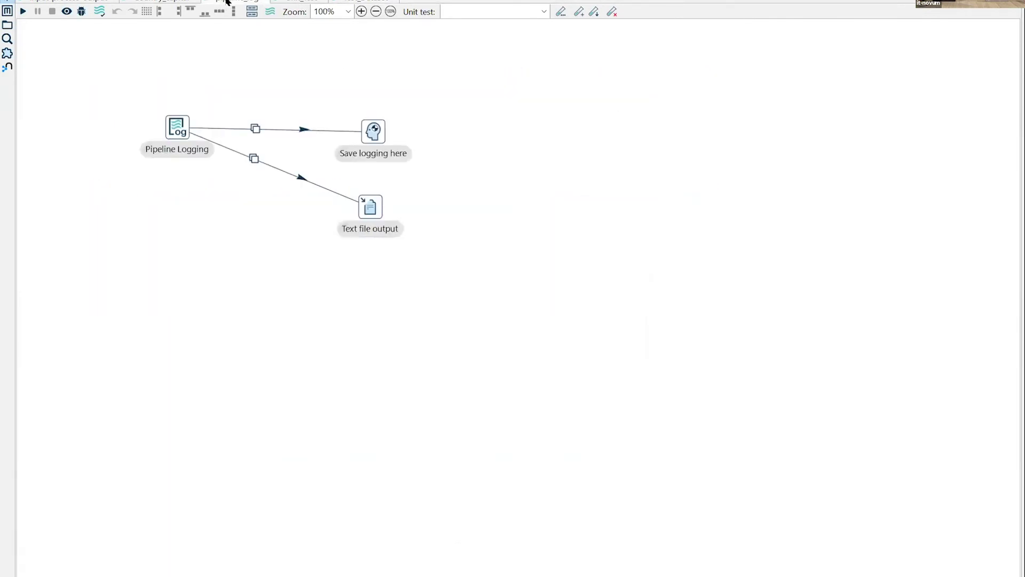
left_click(7, 10)
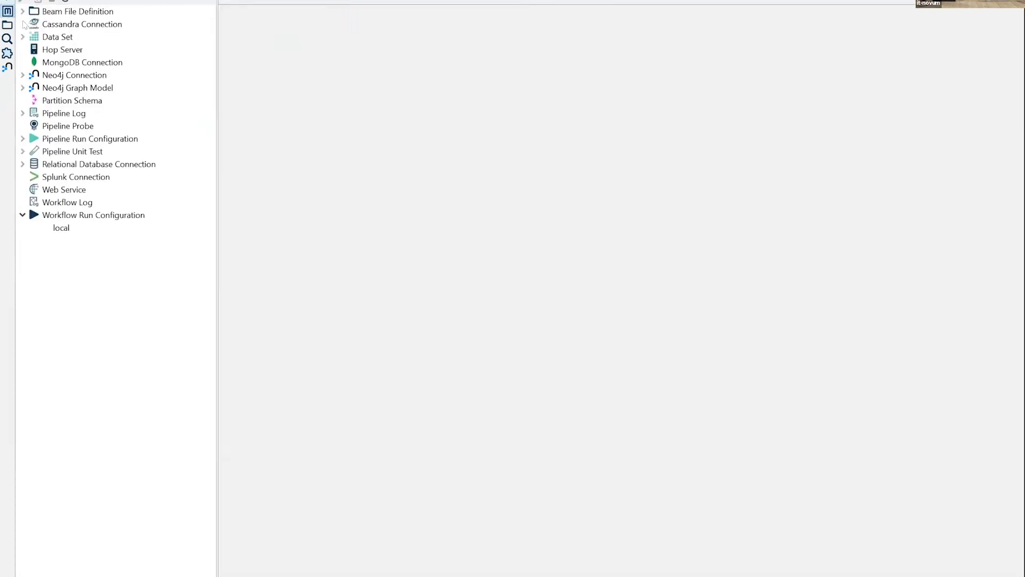
left_click(22, 113)
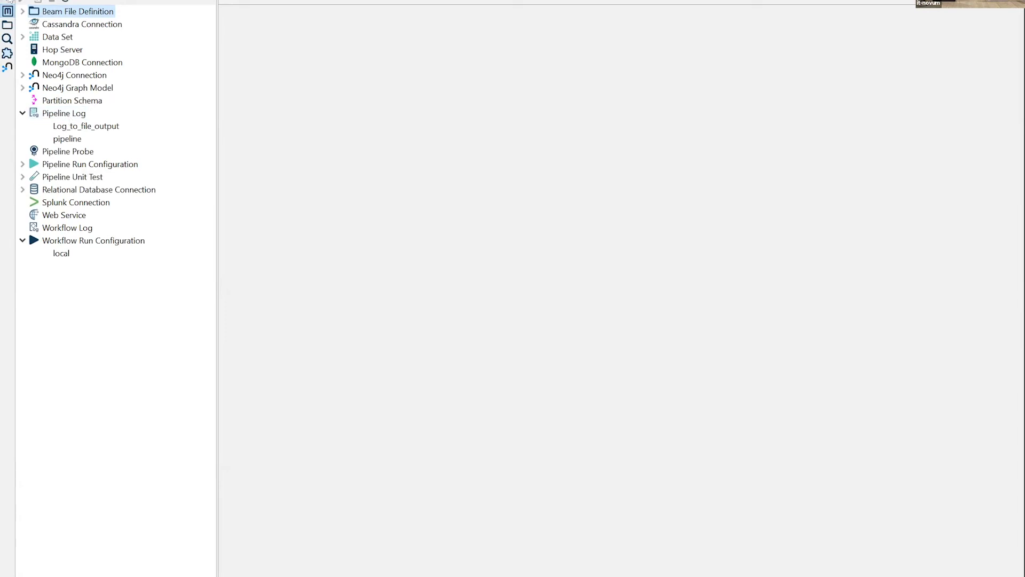
left_click(7, 2)
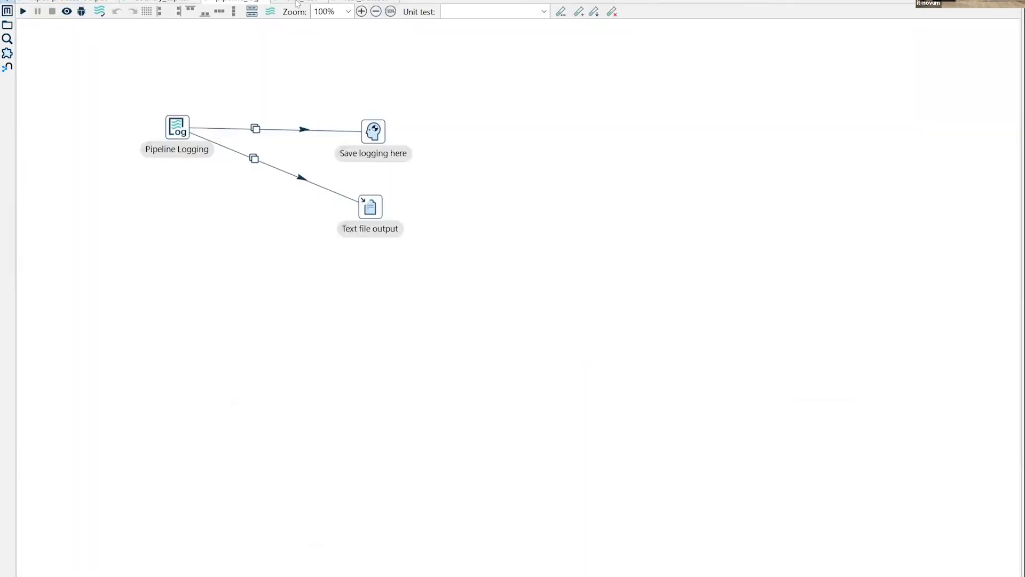
left_click(371, 2)
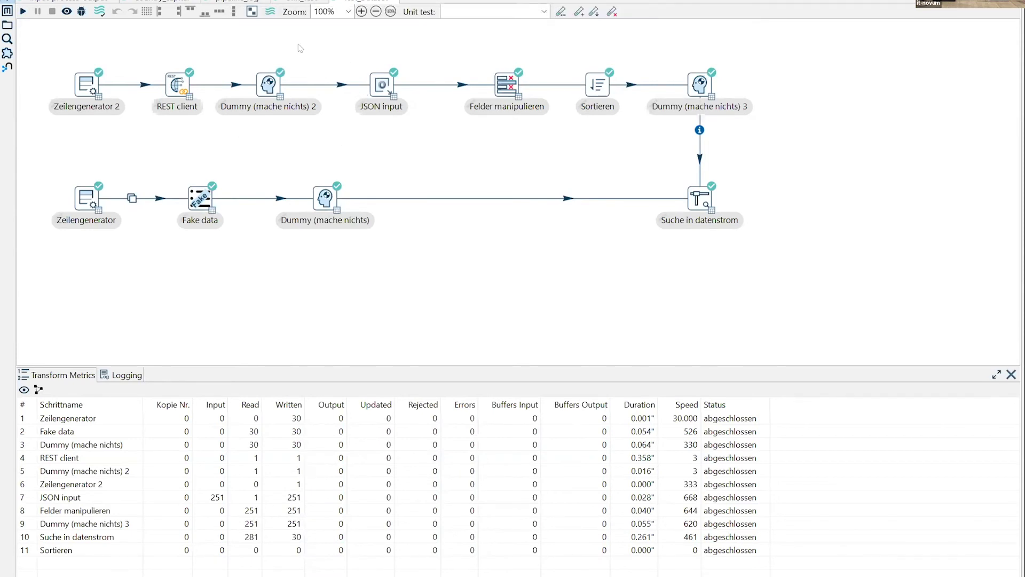
left_click(238, 2)
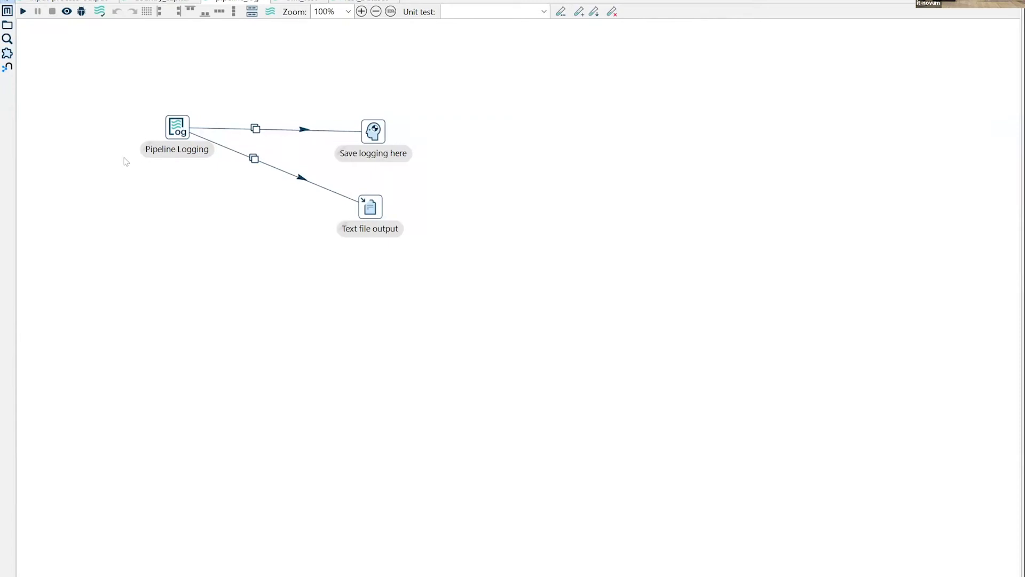
Switch to the input-process-output pipeline and view the unit tests available for it.
left_click(85, 1)
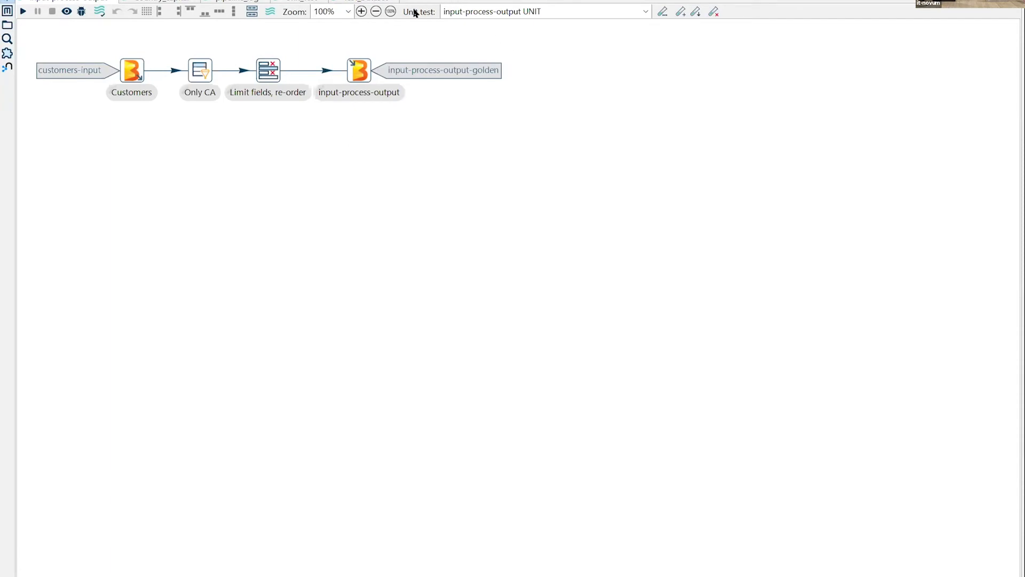
left_click(644, 12)
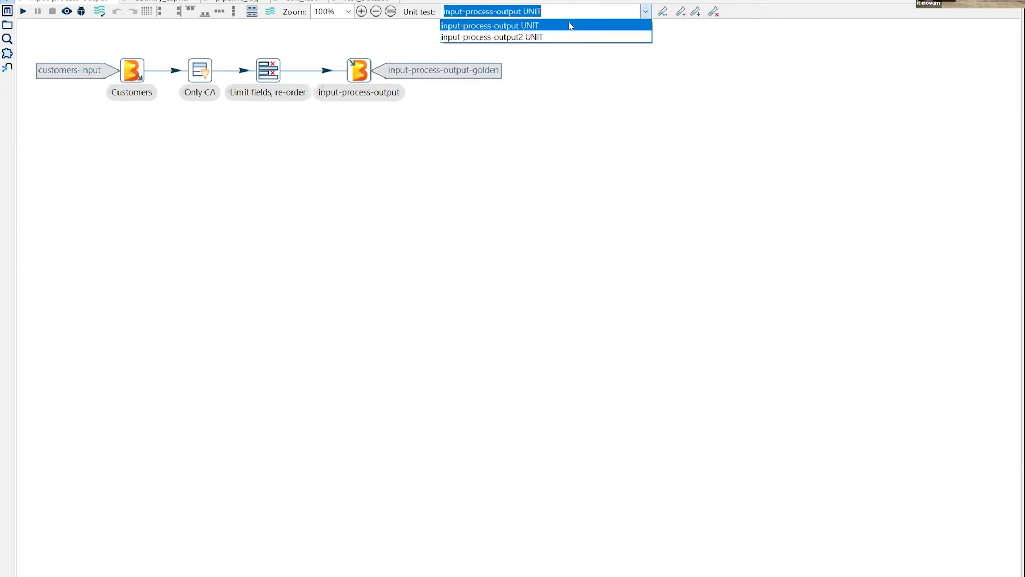
left_click(656, 46)
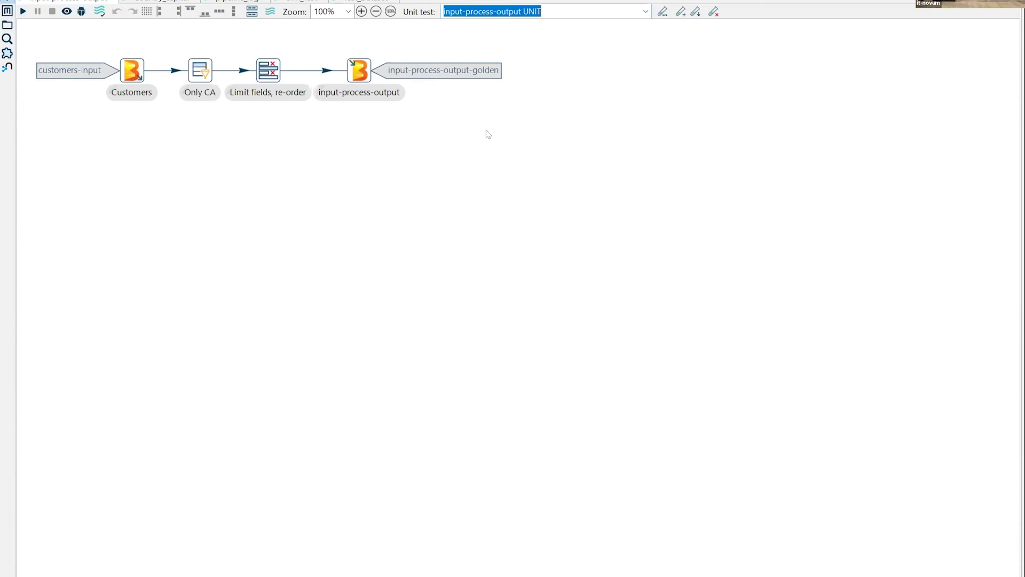
Launch the input-process-output pipeline with the local run configuration and show its execution log.
left_click(22, 11)
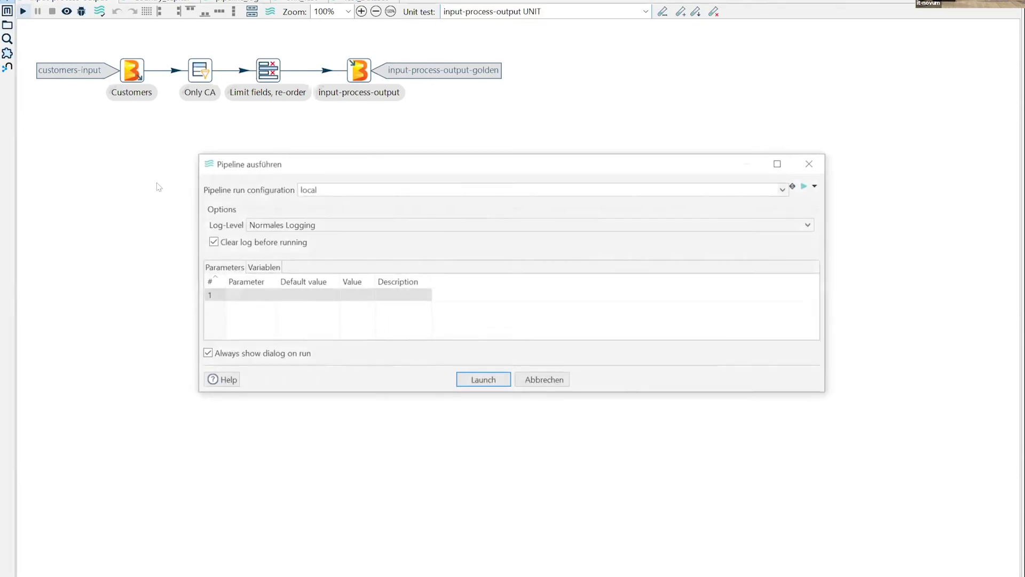
left_click(482, 380)
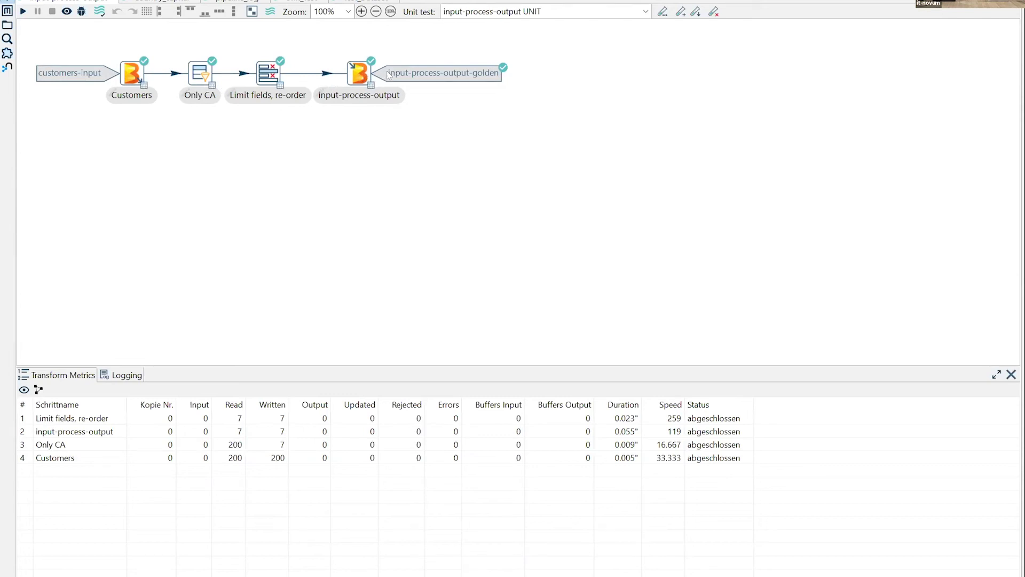
left_click(127, 375)
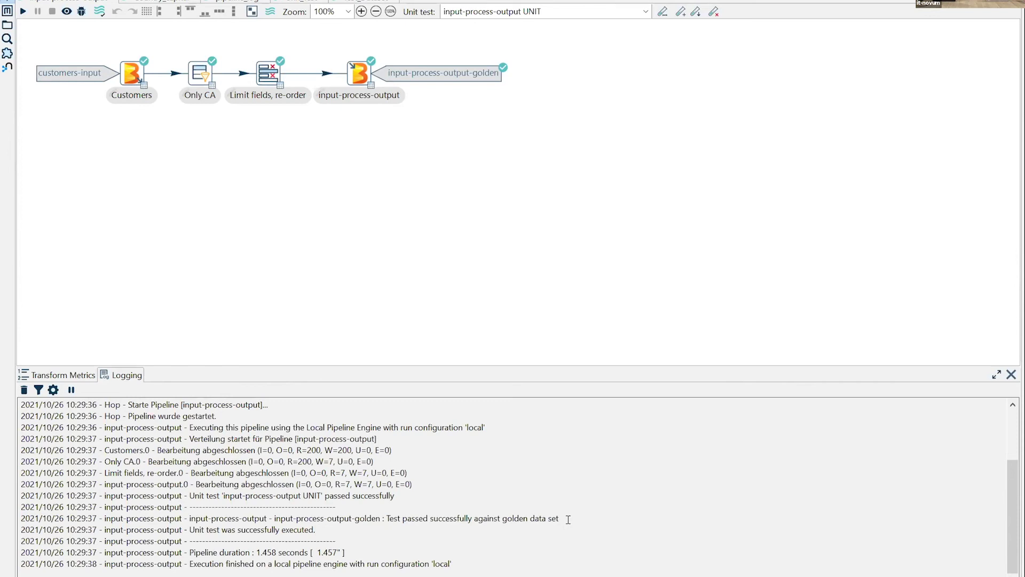
Change the comparison operator in the Only CA filter condition on stateCode to <>.
left_click(197, 77)
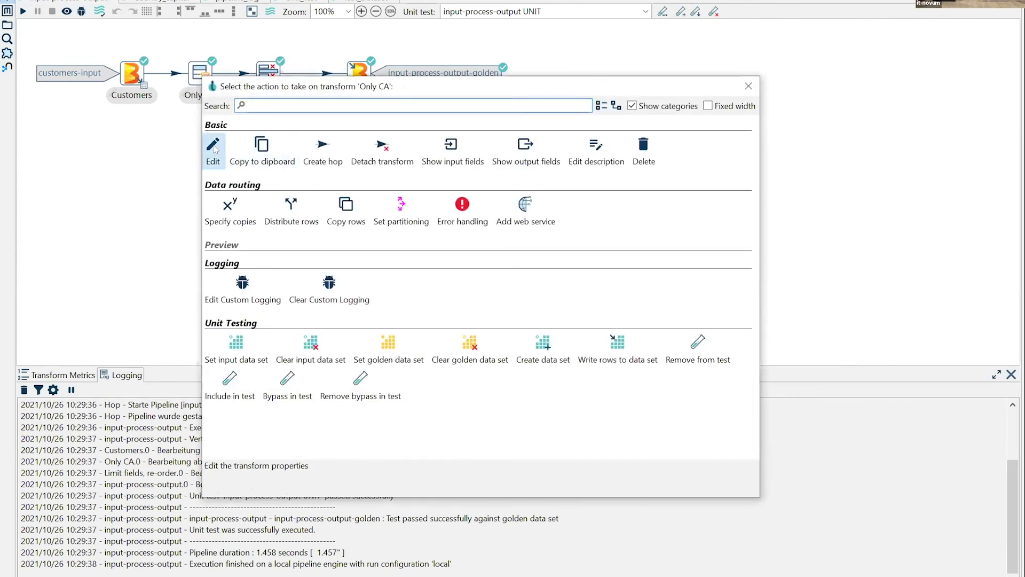
left_click(213, 143)
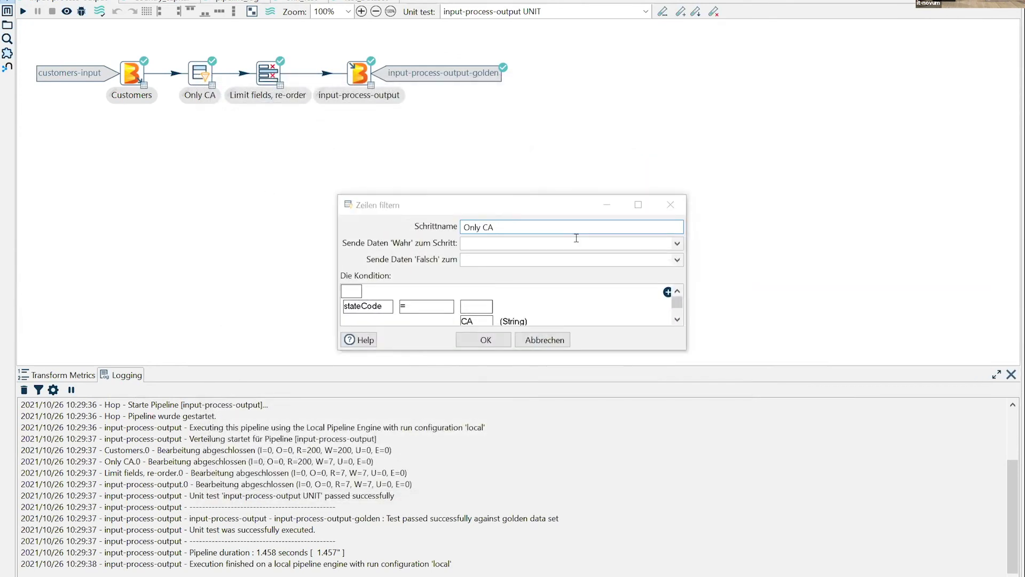
left_click(426, 305)
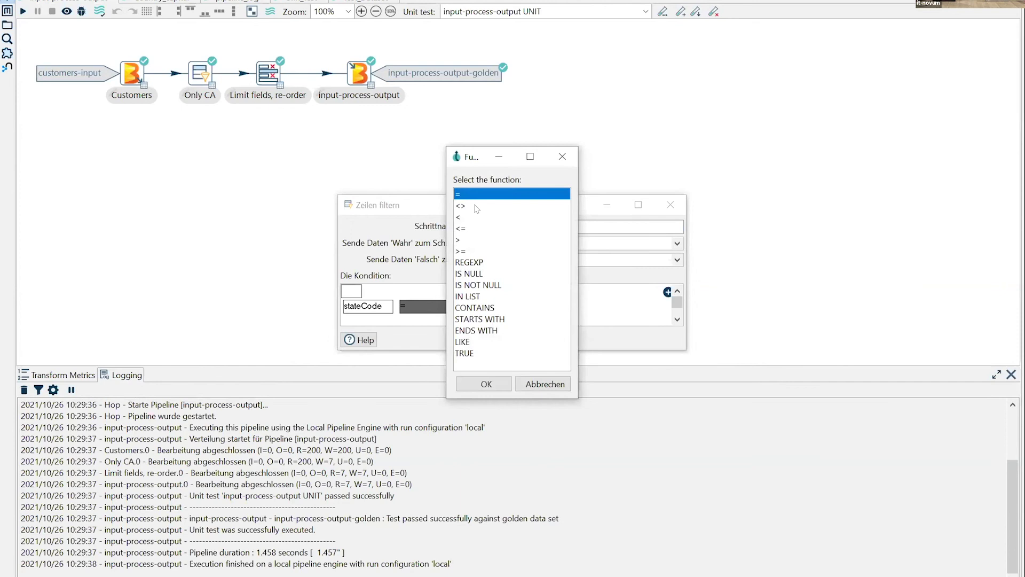
left_click(477, 207)
left_click(502, 383)
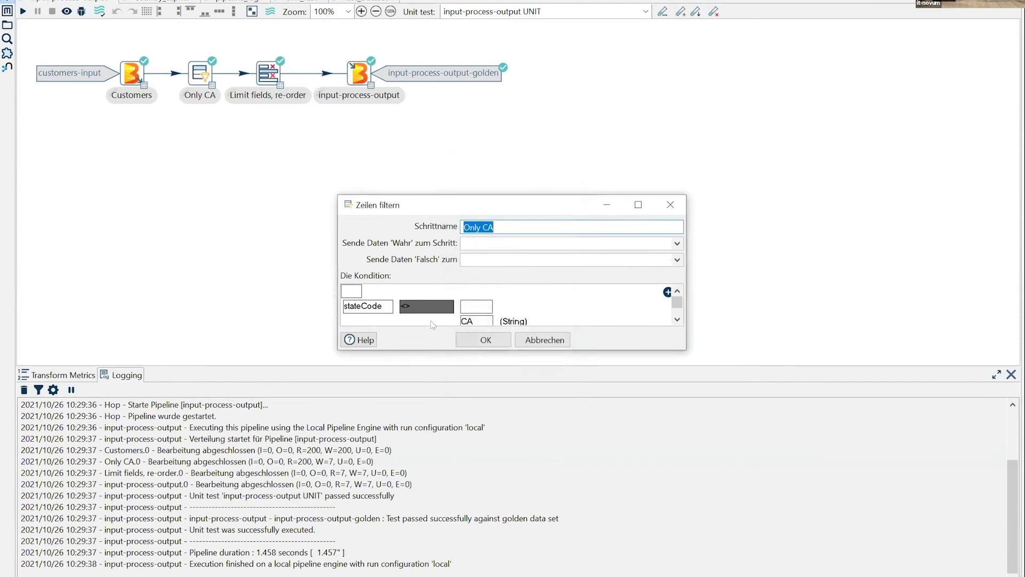
left_click(483, 340)
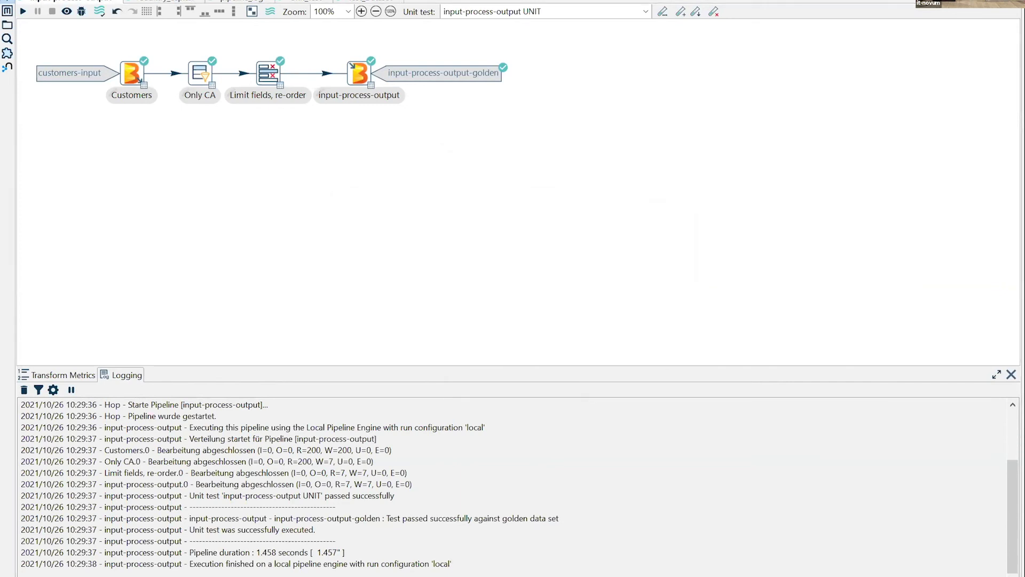
Run the pipeline with the local configuration, read the unit test results including the full comment, and close them.
left_click(23, 11)
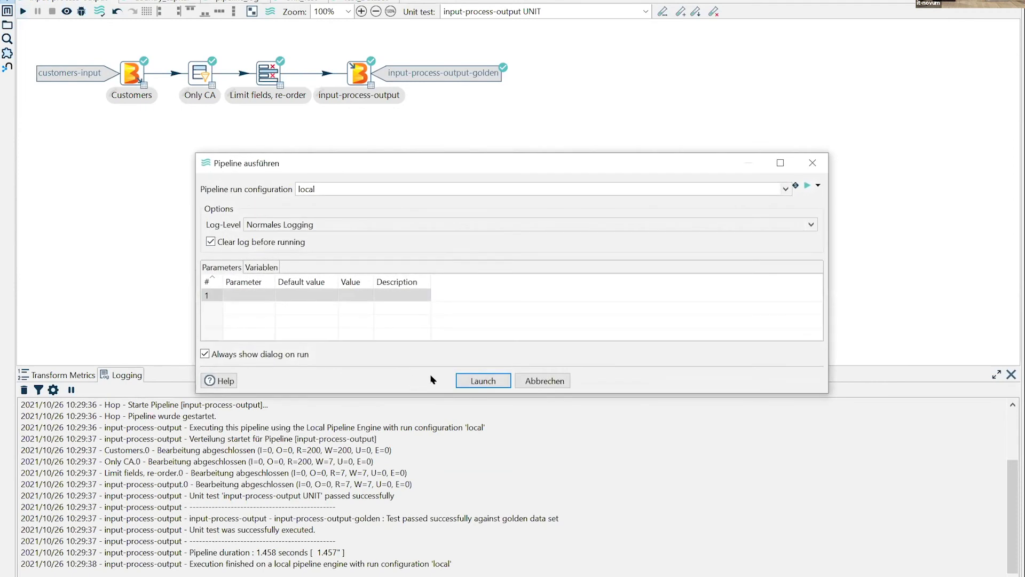
left_click(469, 381)
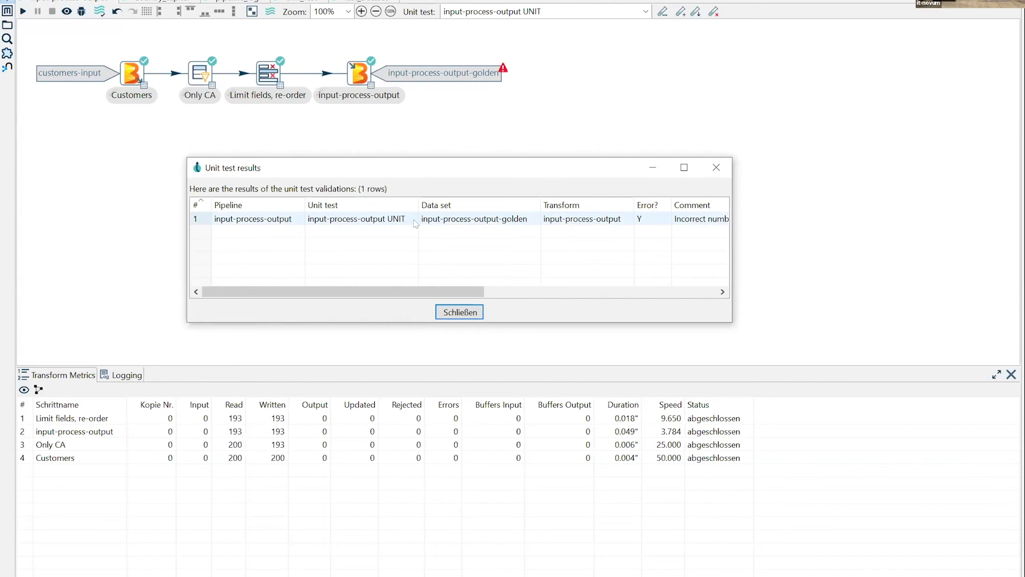
left_click_drag(331, 291, 443, 291)
left_click_drag(448, 215, 444, 217)
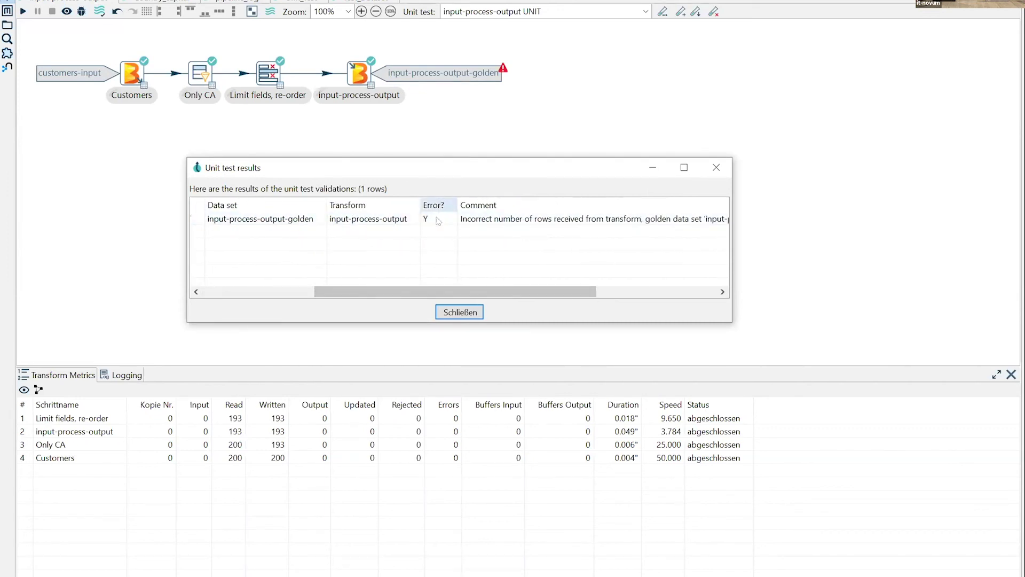
left_click_drag(445, 291, 548, 292)
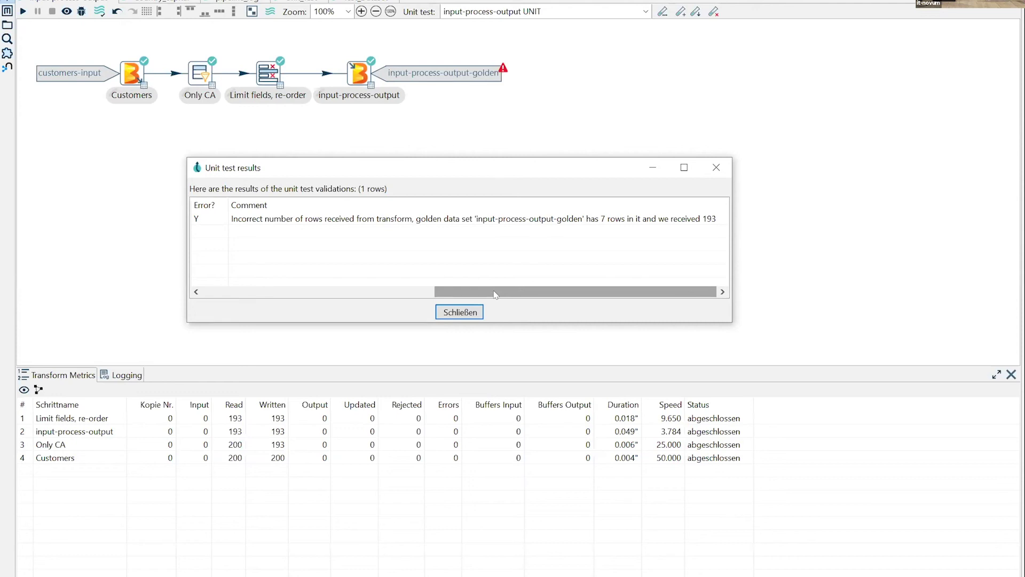
left_click(462, 316)
Set the comparison operator in the Only CA filter condition on stateCode to =.
left_click(197, 73)
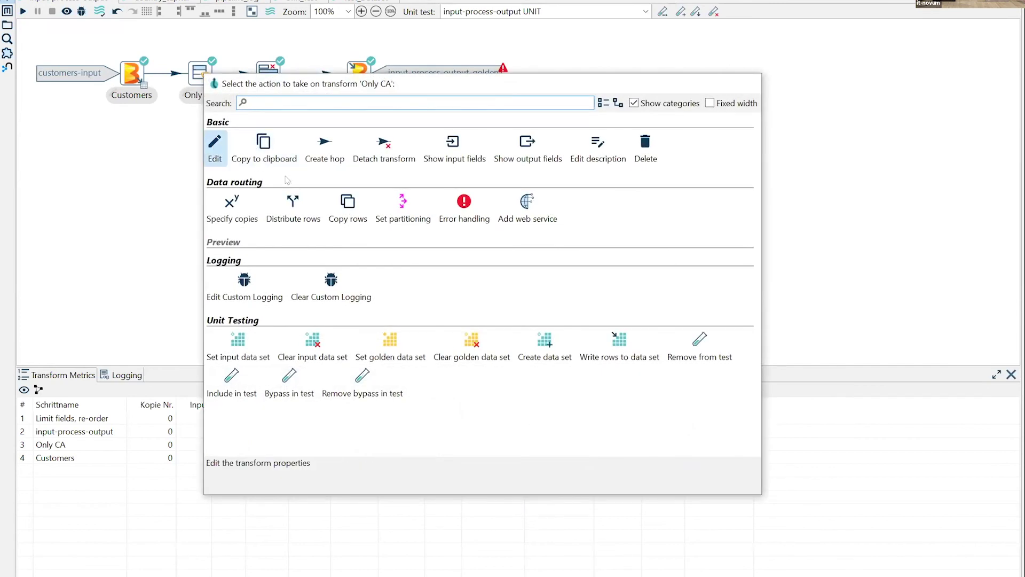
left_click(214, 145)
left_click(427, 307)
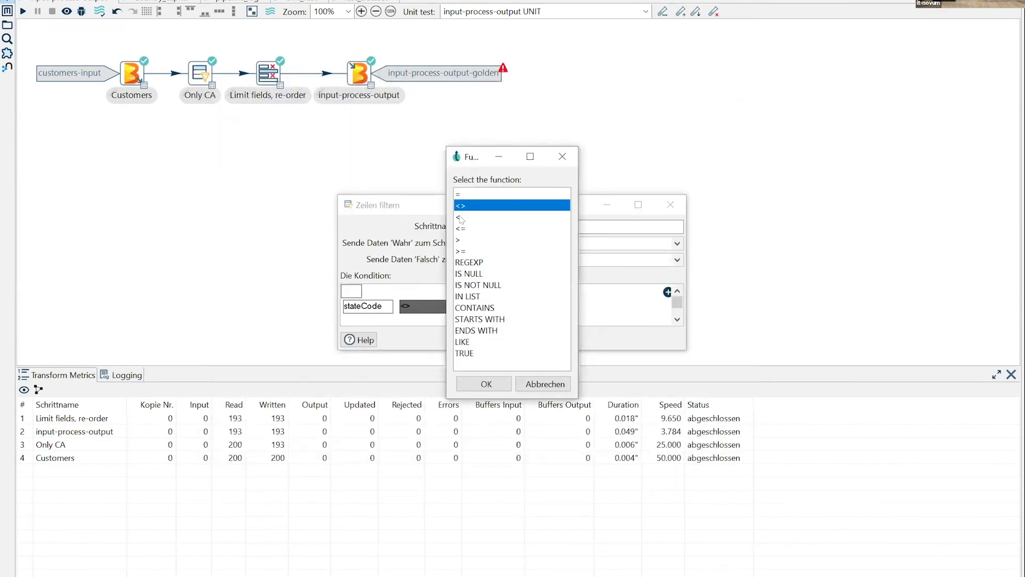
left_click(486, 383)
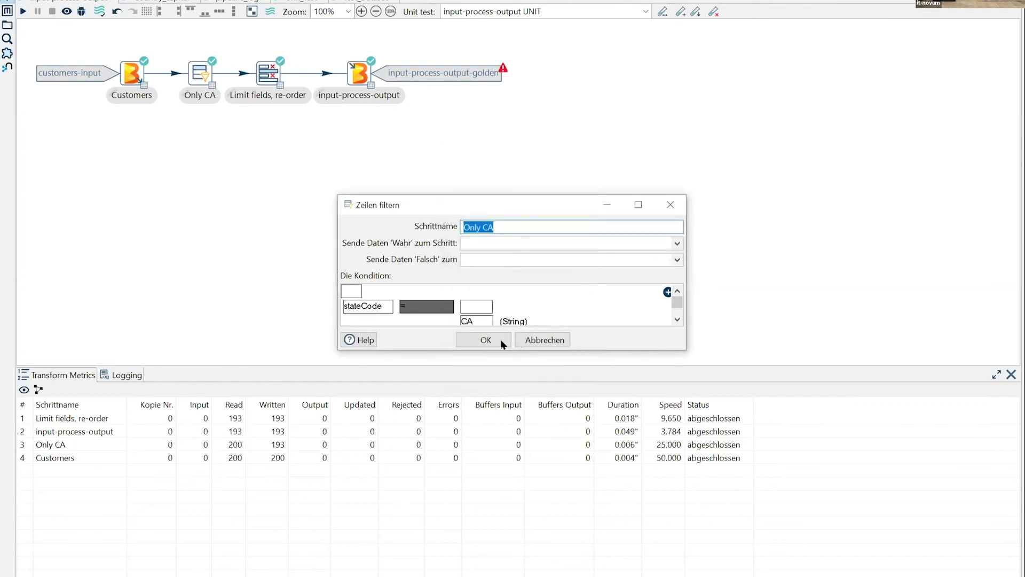
left_click(501, 338)
Run the pipeline with the local run configuration and read the unit test outcome in its execution log.
left_click(23, 11)
left_click(482, 379)
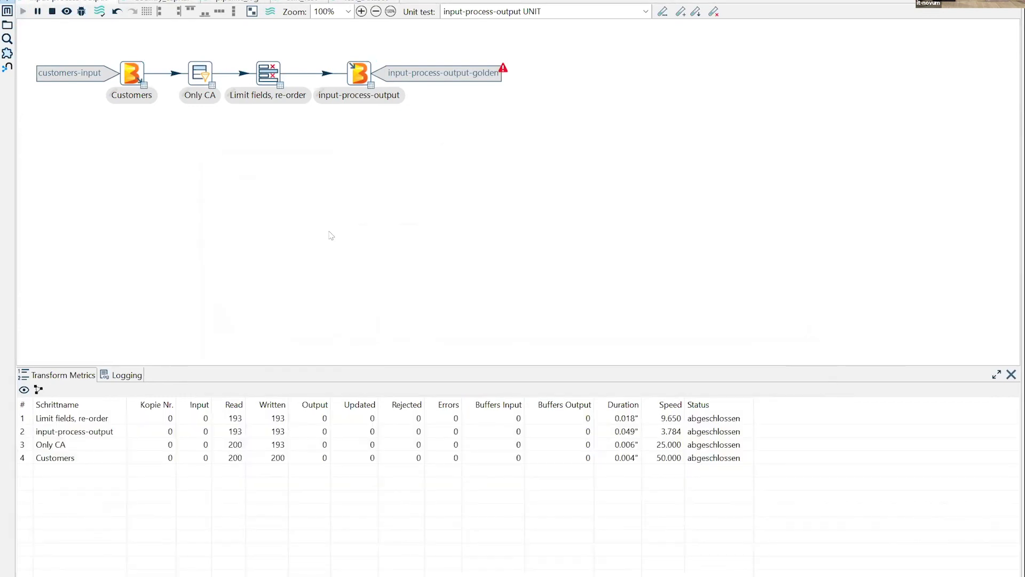
left_click(122, 377)
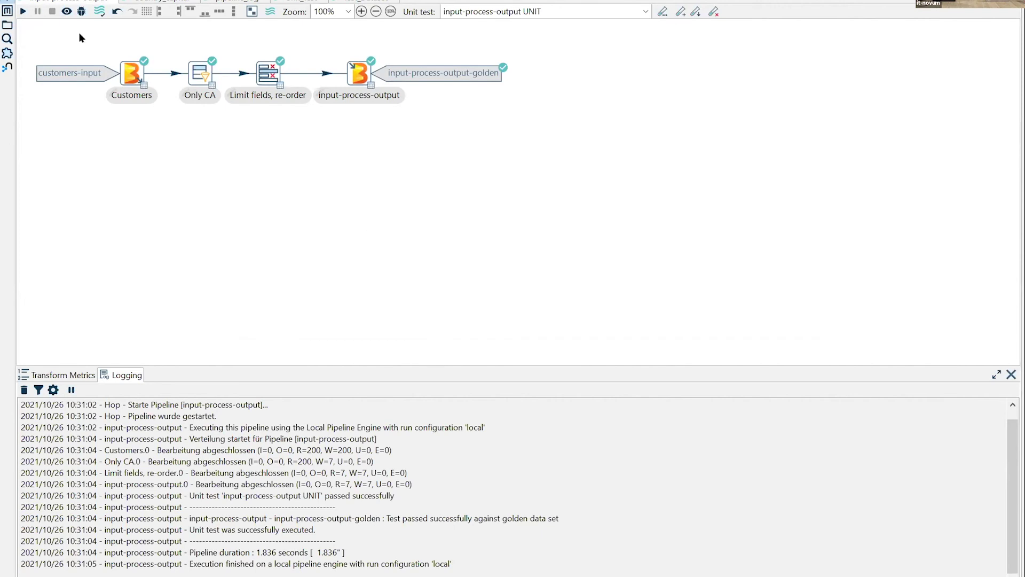
Change the Only CA filter operator on stateCode back to <>.
left_click(199, 73)
left_click(217, 139)
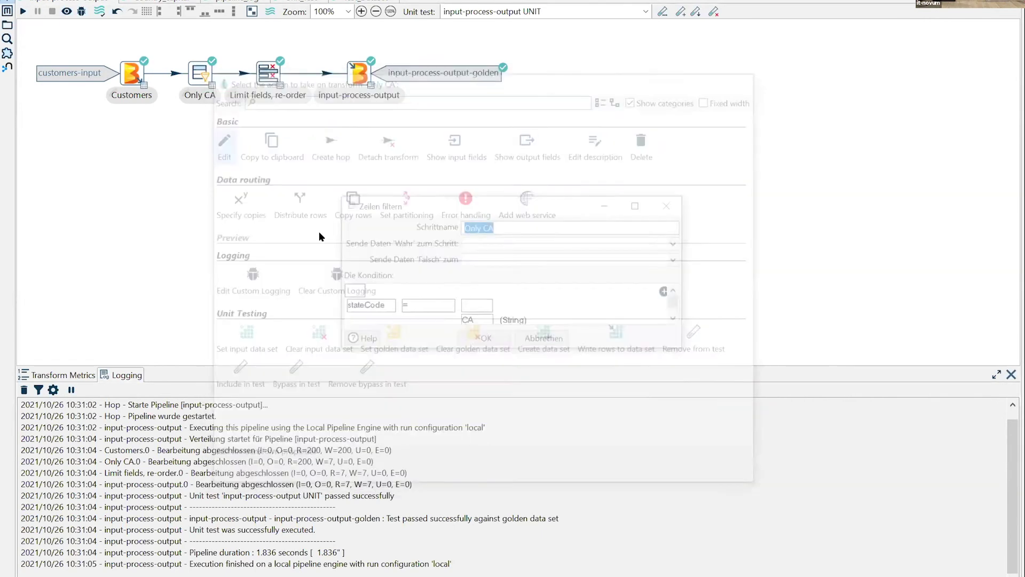
left_click(421, 306)
left_click(467, 205)
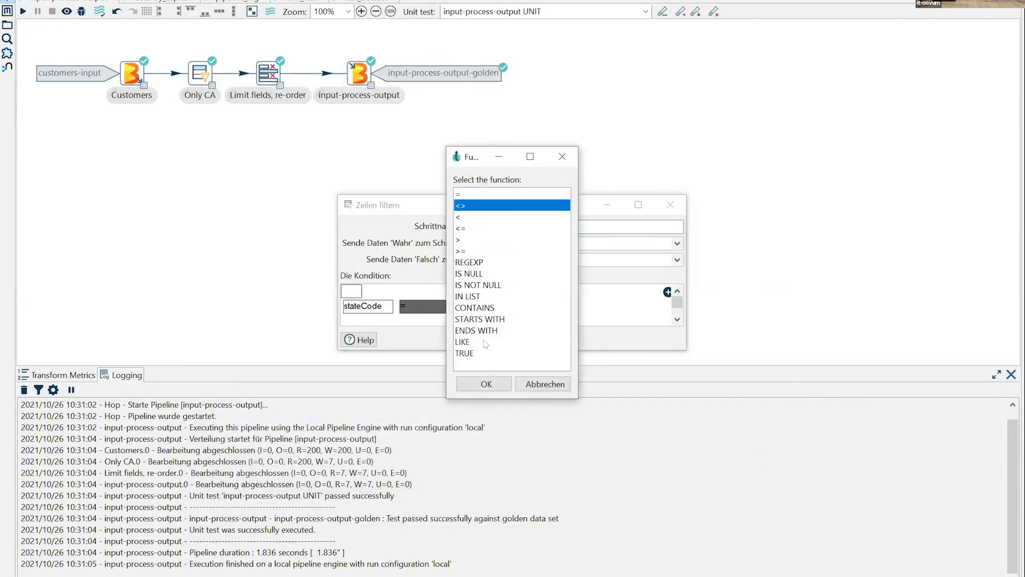
left_click(487, 384)
left_click(494, 335)
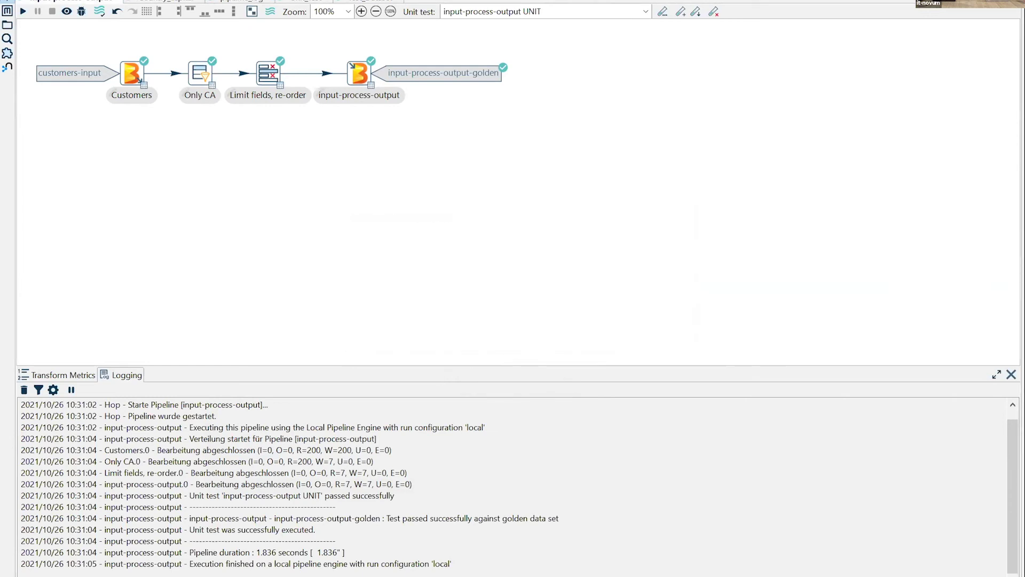
Launch the pipeline again with the local run configuration and dismiss the unit test results.
left_click(23, 11)
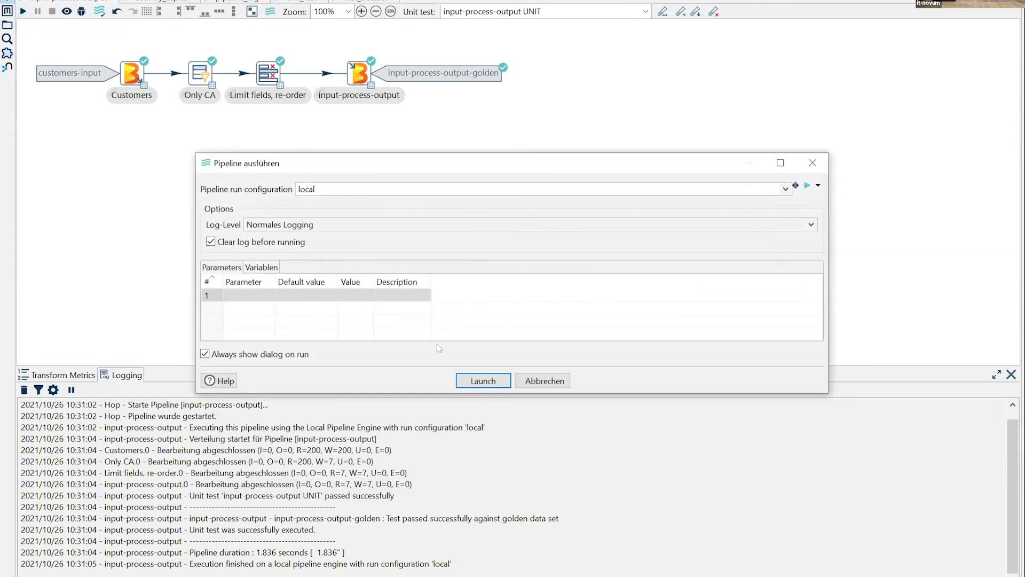
left_click(466, 381)
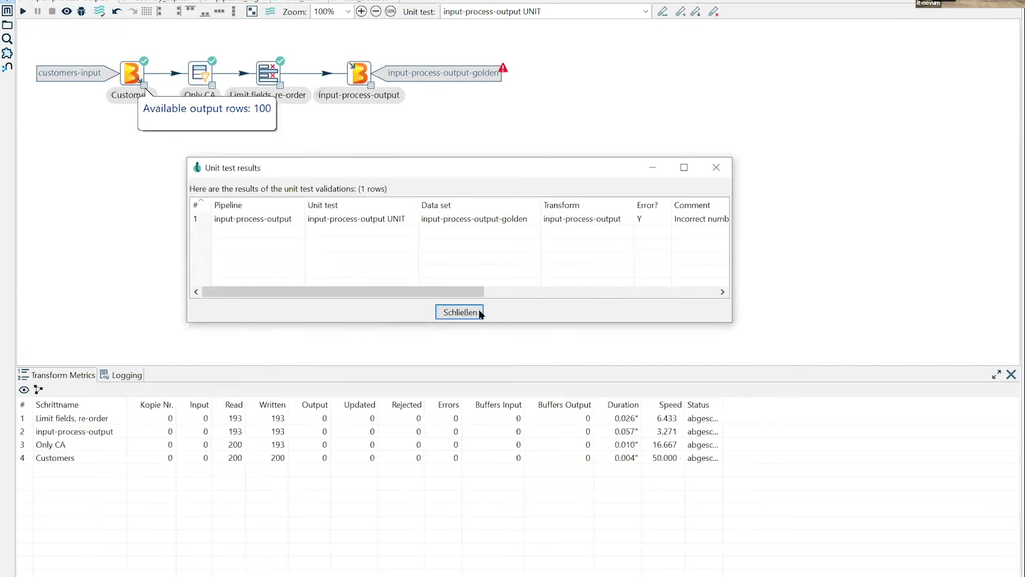
left_click(480, 313)
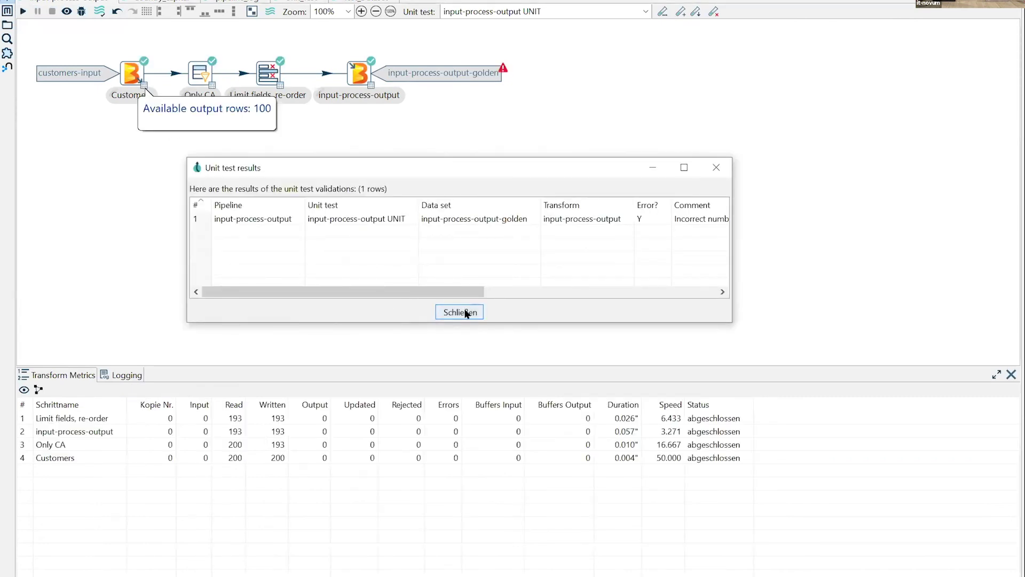
Examine the output rows of the Customers and Only CA transforms in separate windows placed beneath the pipeline.
left_click(143, 85)
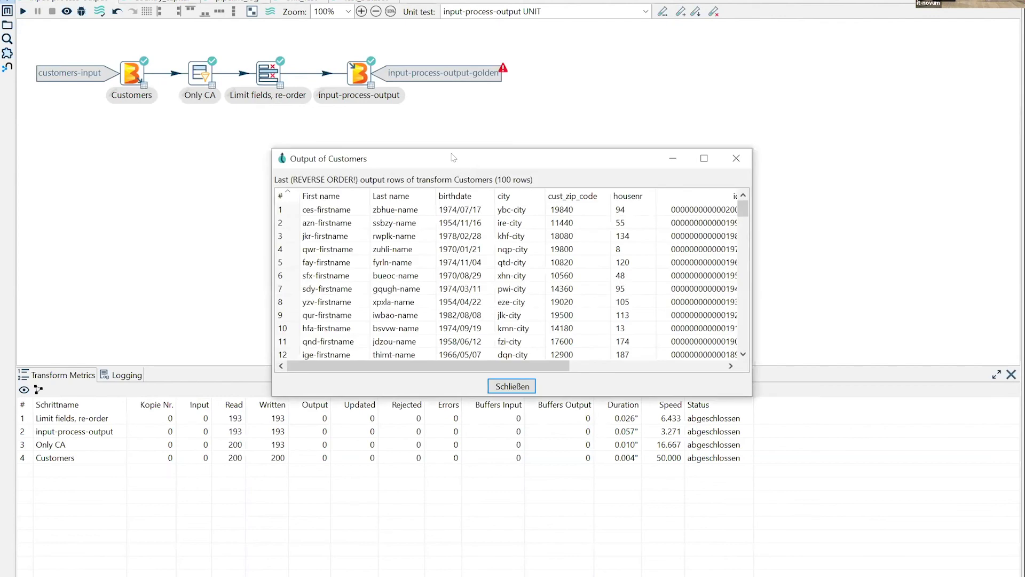
left_click_drag(453, 157, 208, 152)
left_click_drag(120, 387, 120, 546)
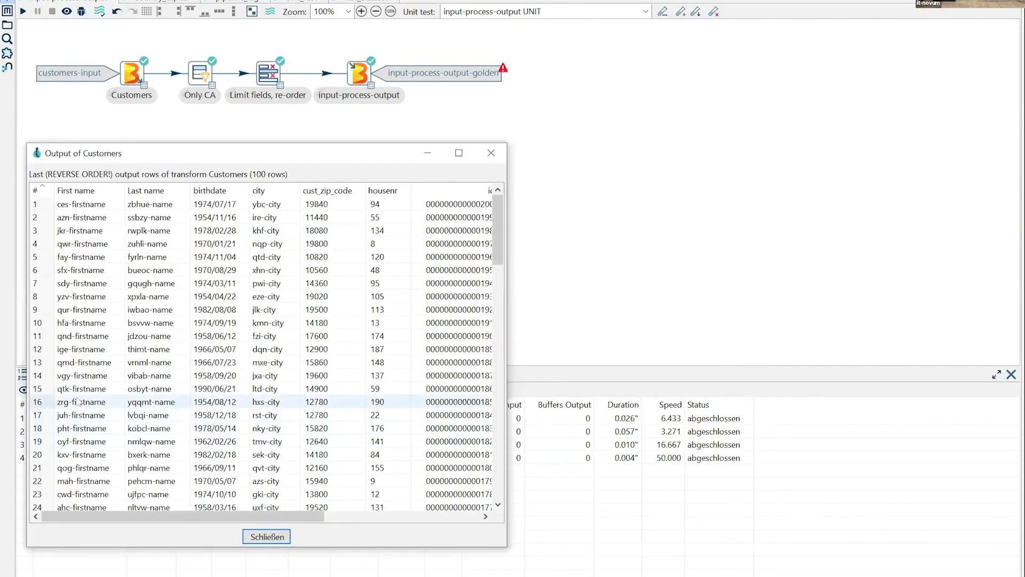
left_click(212, 85)
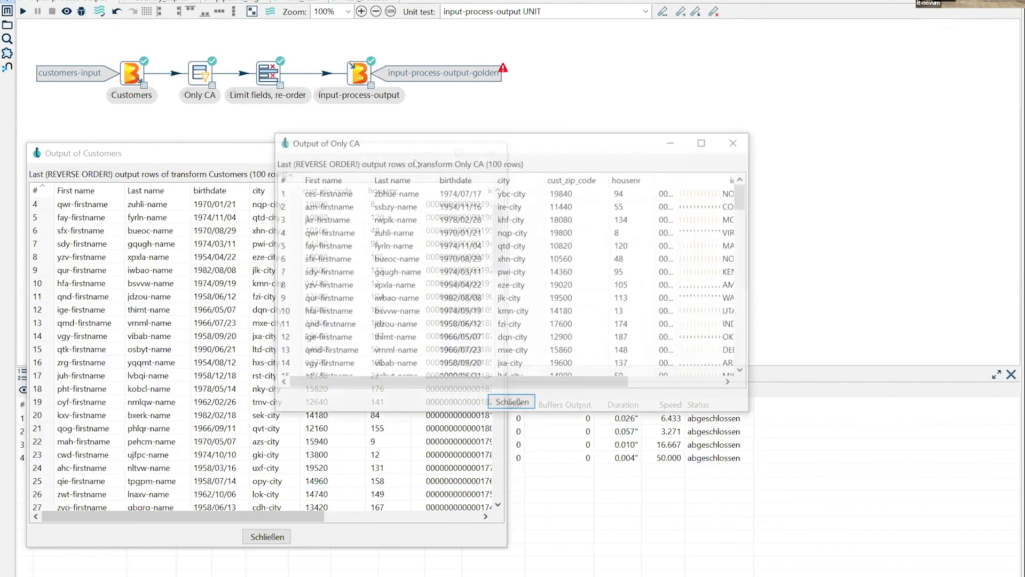
scroll(518, 336, "down", 8)
scroll(517, 337, "down", 8)
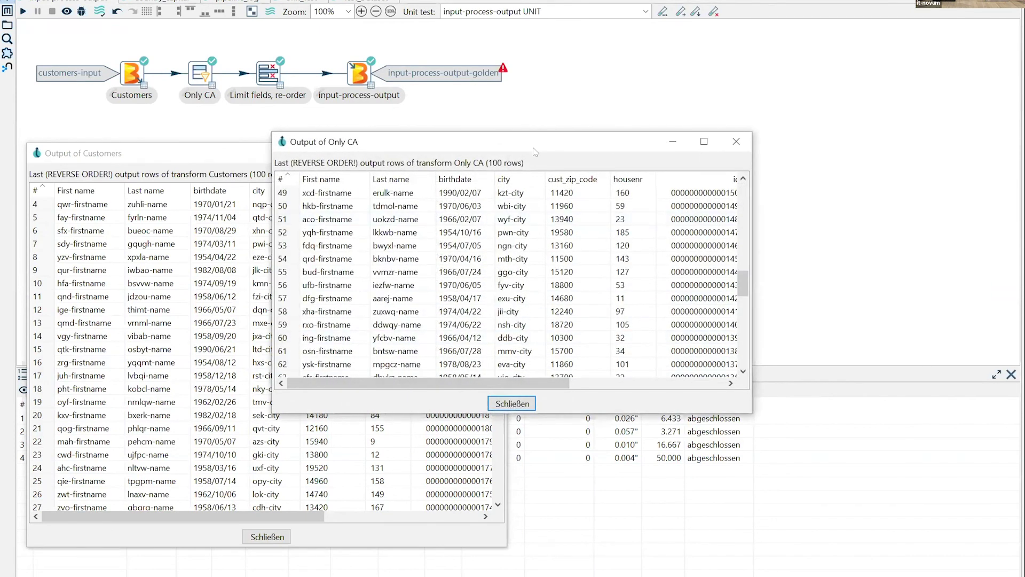
left_click_drag(533, 147, 407, 252)
left_click(361, 155)
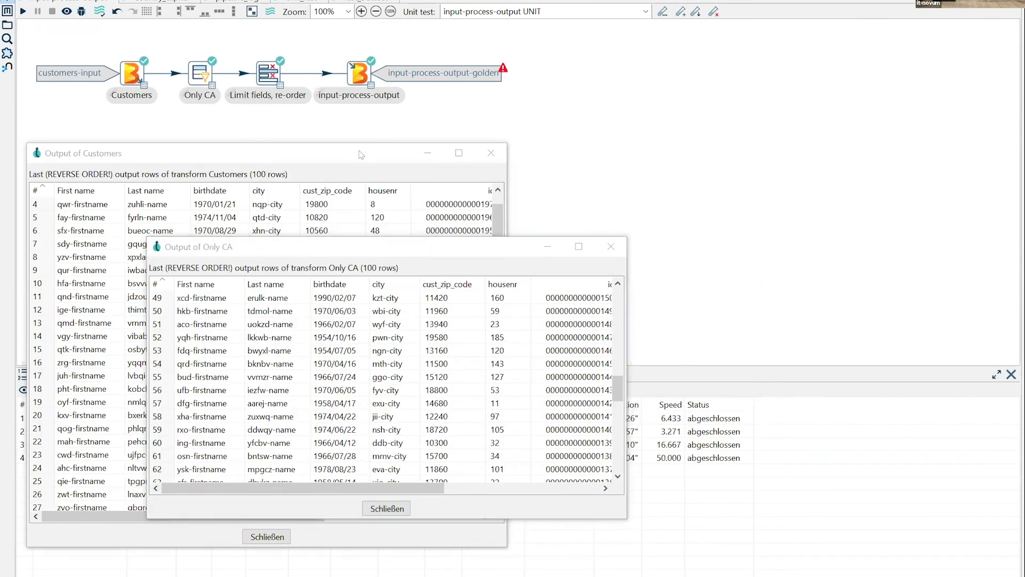
View the output rows of the Limit fields, re-order transform, and close all open output windows.
left_click(280, 84)
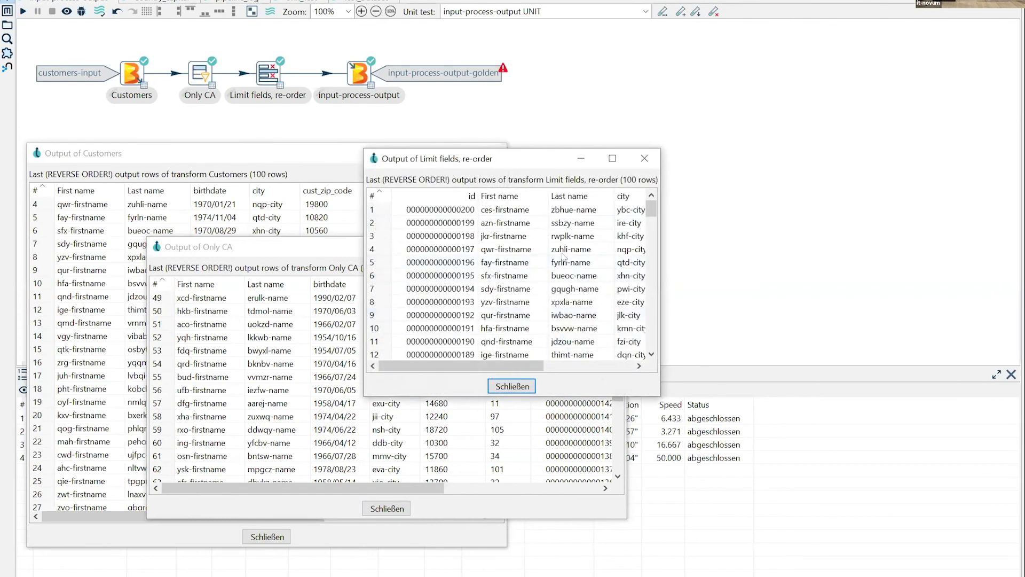
left_click(644, 160)
left_click(611, 246)
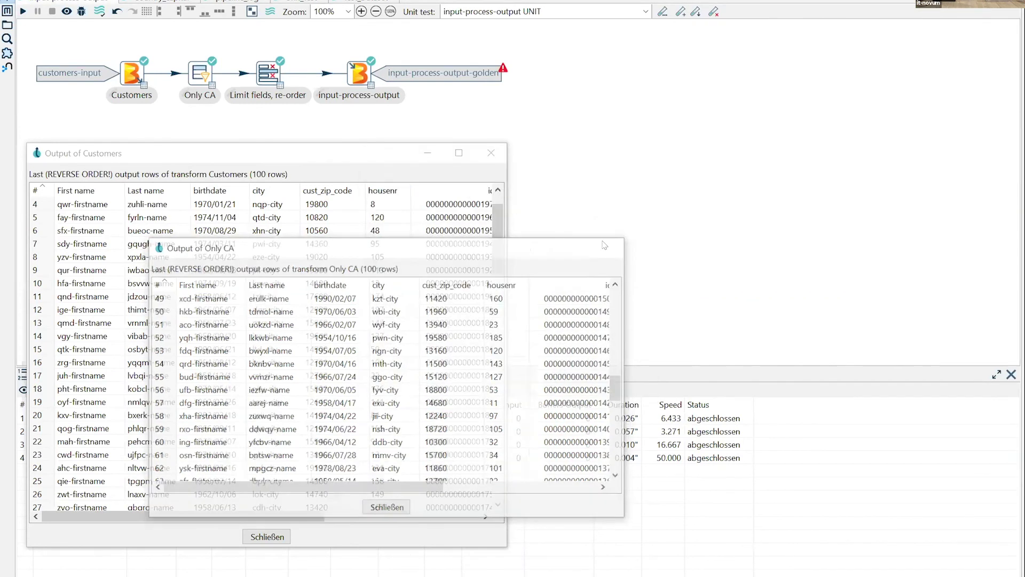
key("Escape")
left_click(610, 106)
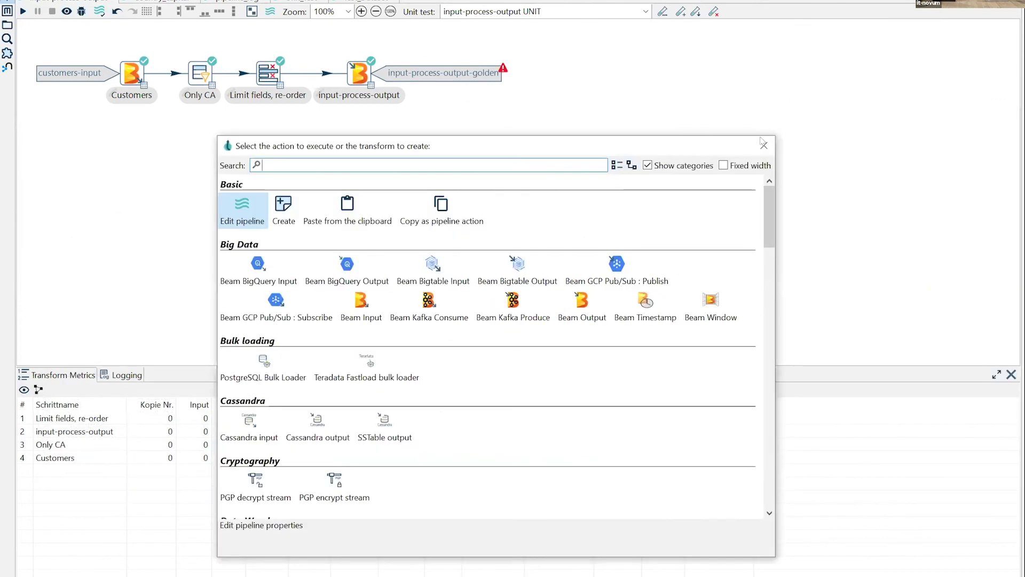
left_click(716, 109)
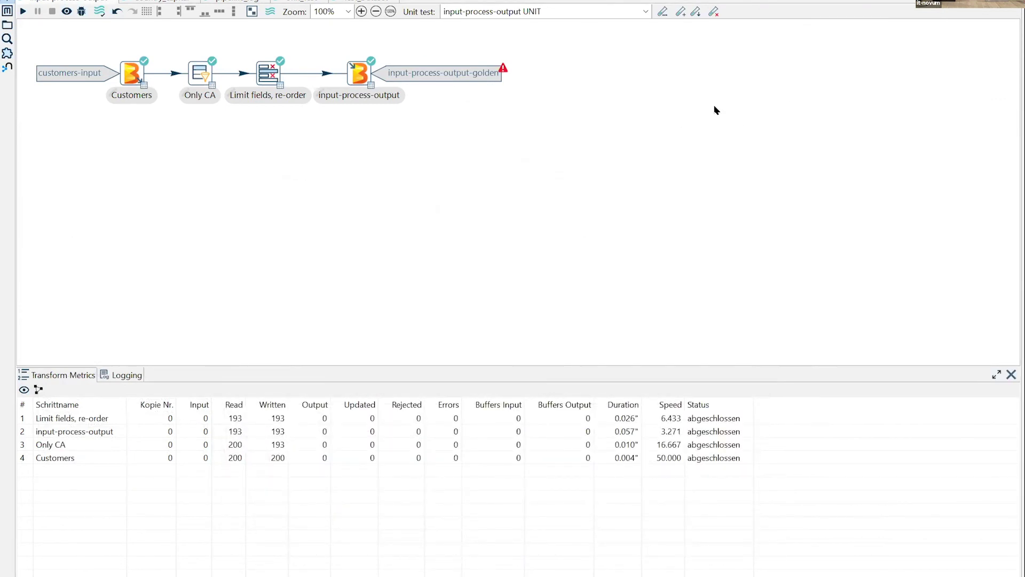
Check the pipeline's unit test choices and list the data sets defined in the project metadata.
left_click(646, 12)
left_click(666, 36)
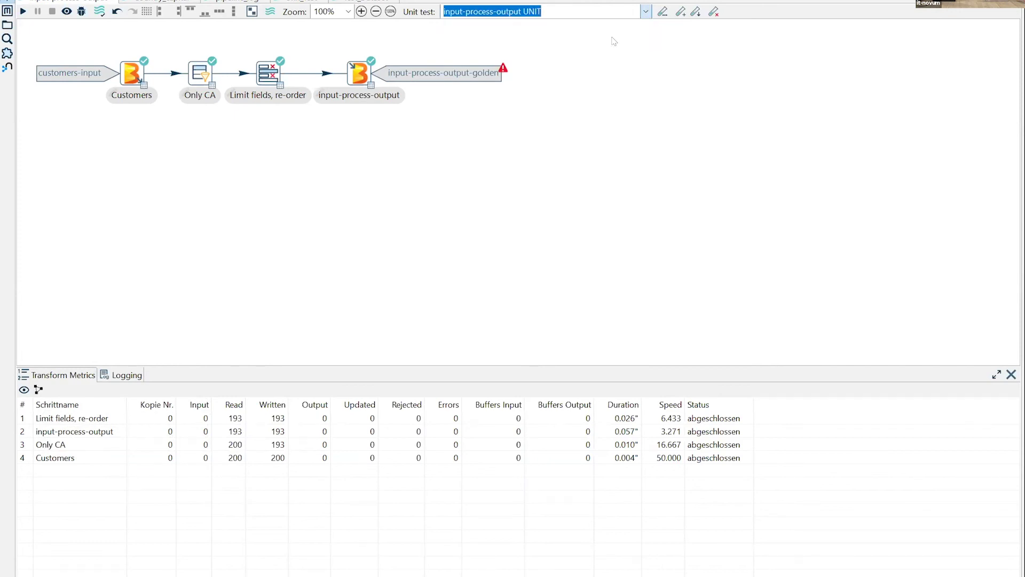
left_click(8, 11)
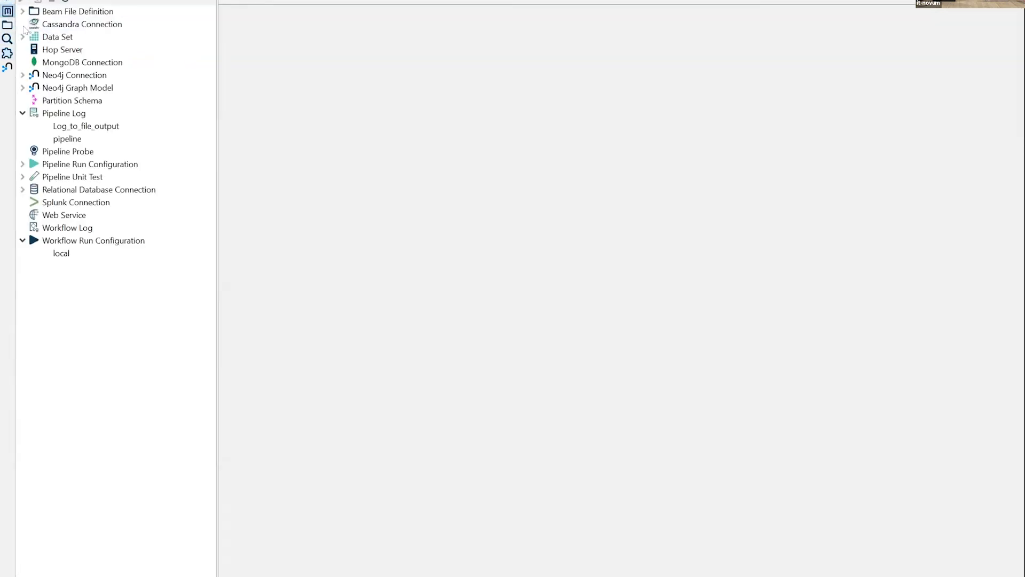
left_click(22, 37)
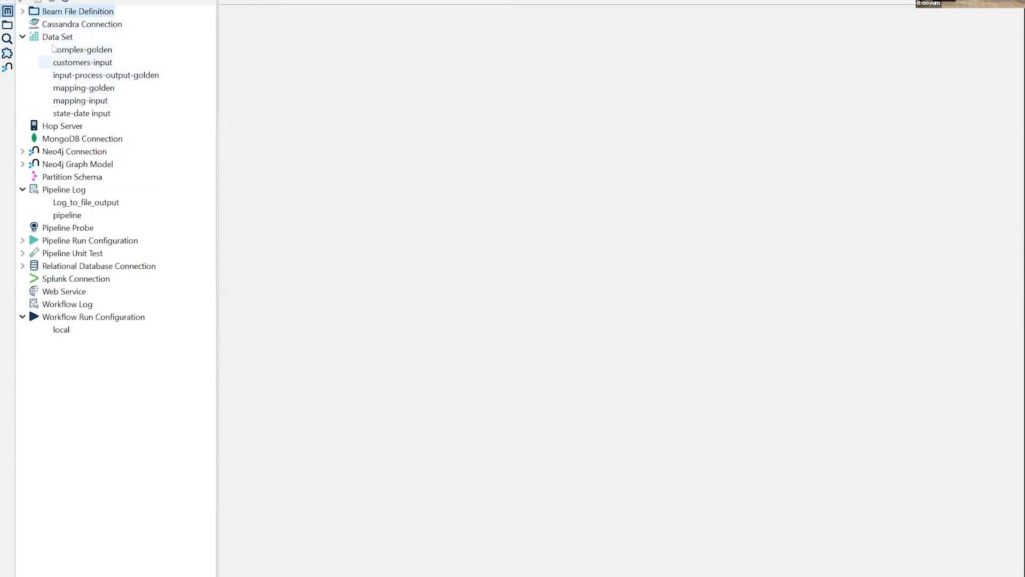
left_click(8, 25)
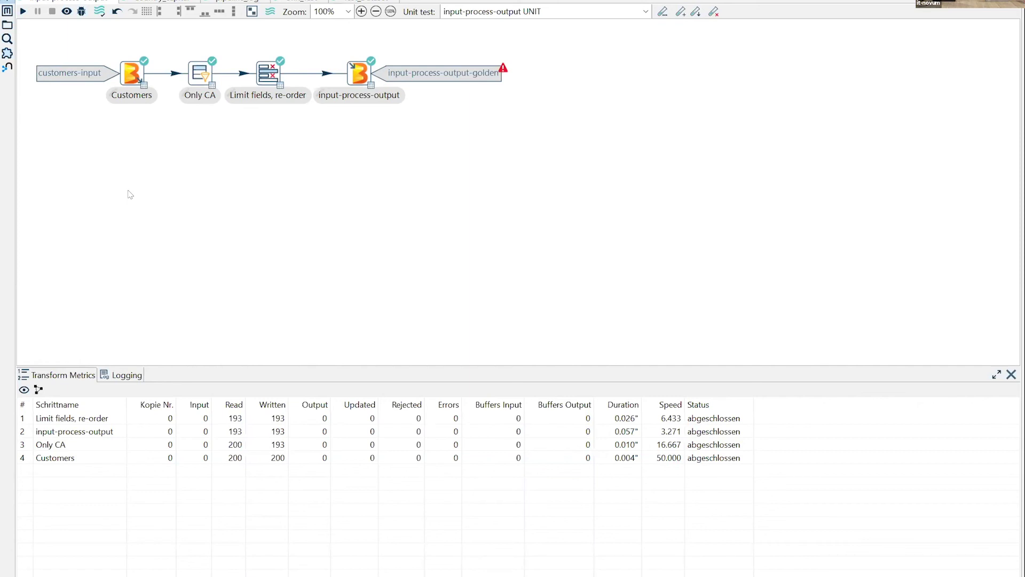
Browse the installed database plugins and switch the plugin listing to the Transform type.
left_click(8, 53)
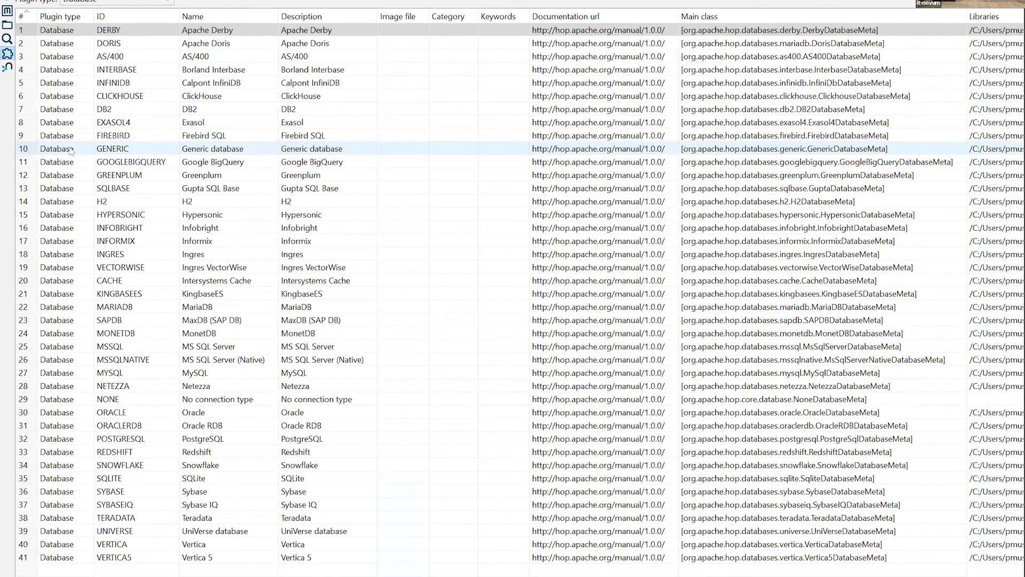
left_click(169, 2)
scroll(86, 176, "down", 1)
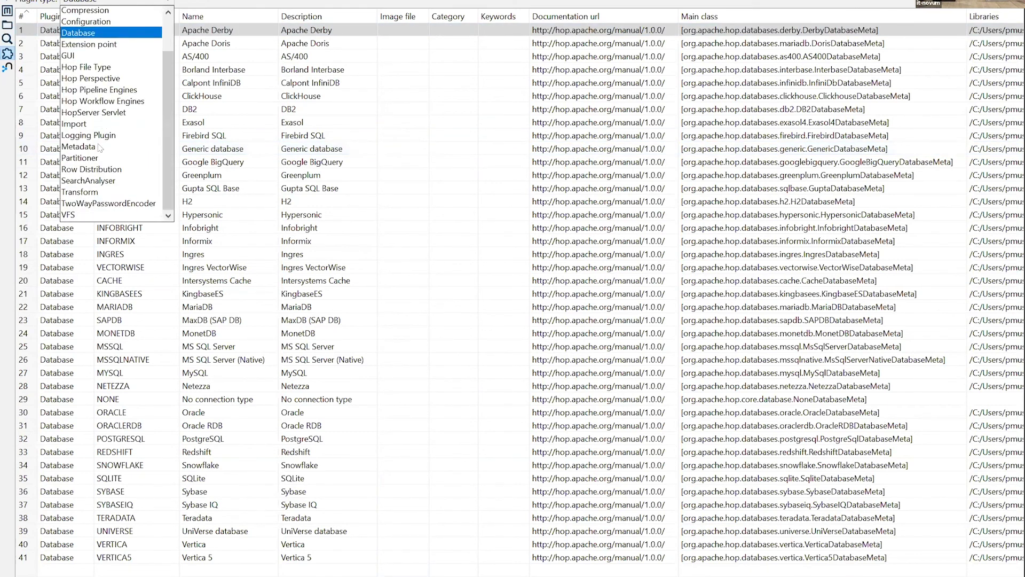
left_click(84, 182)
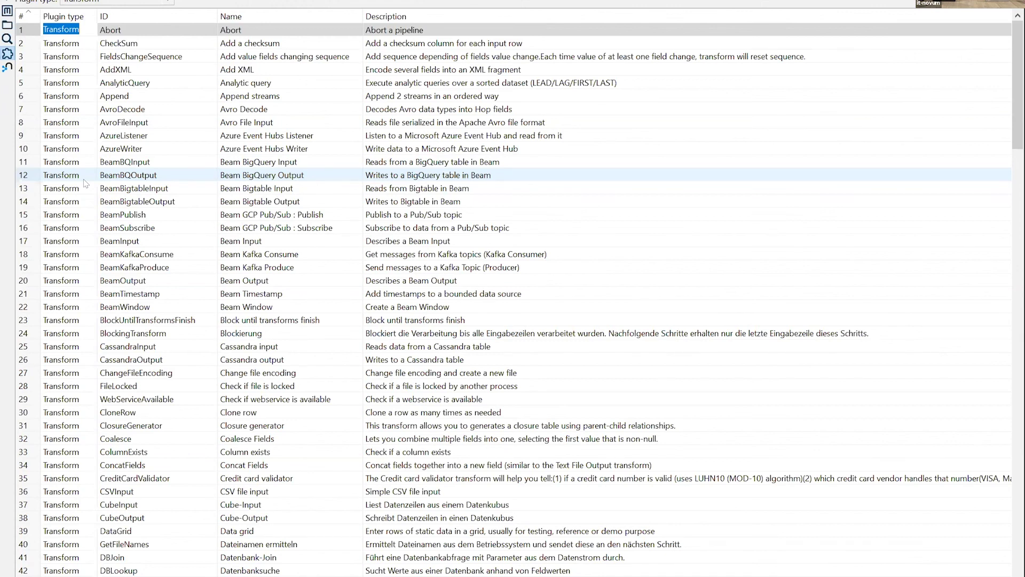
Open the visual diff of fake_data.hpl for the Text output revision and compare its two pipeline versions.
left_click(7, 10)
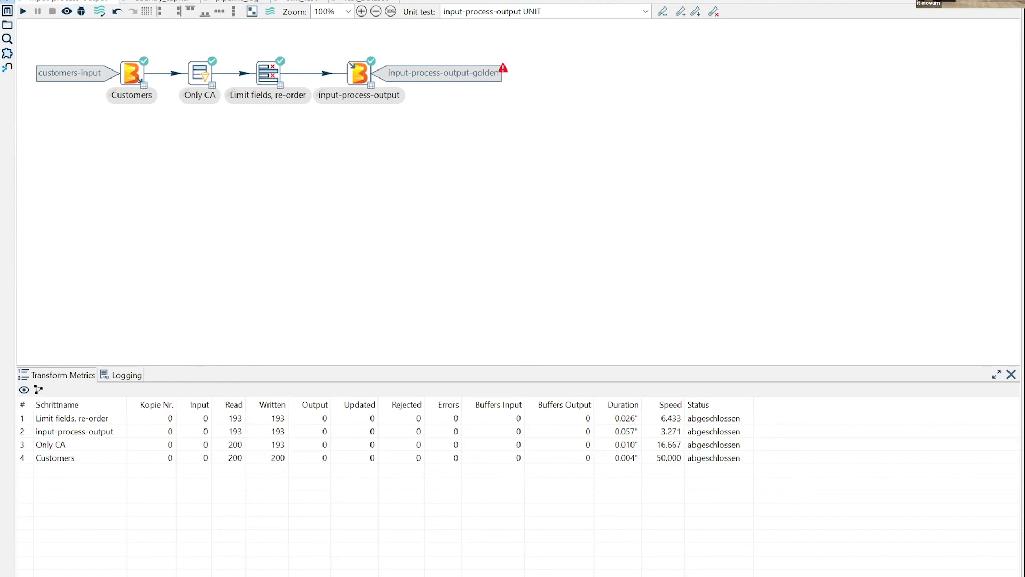
left_click(9, 24)
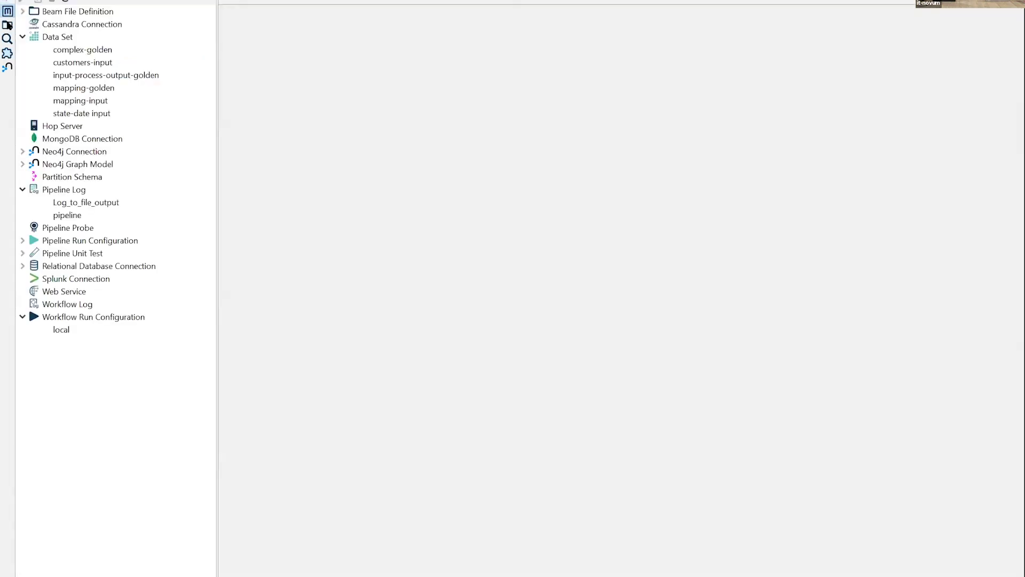
left_click(8, 25)
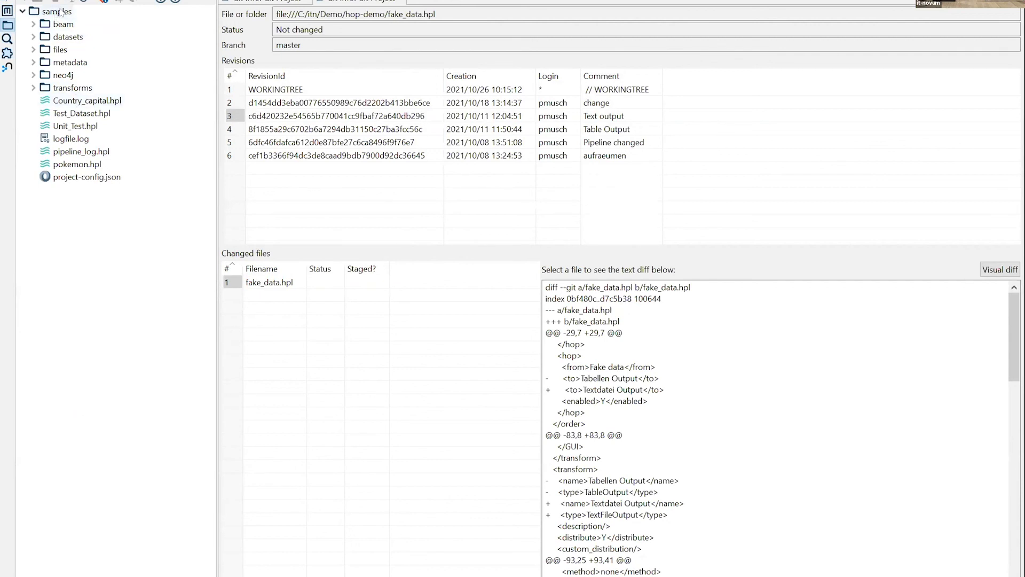
left_click(262, 283)
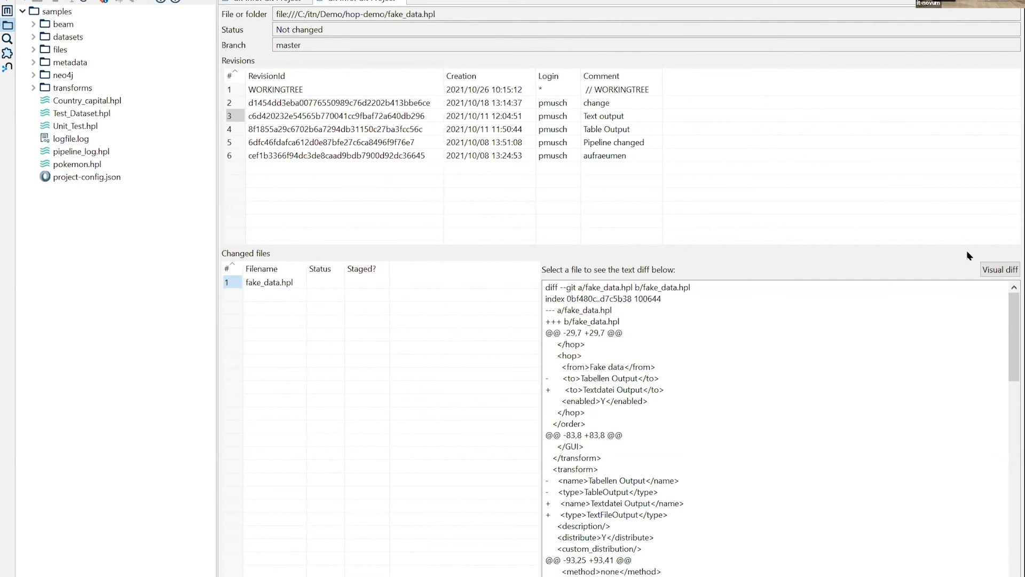
left_click(985, 270)
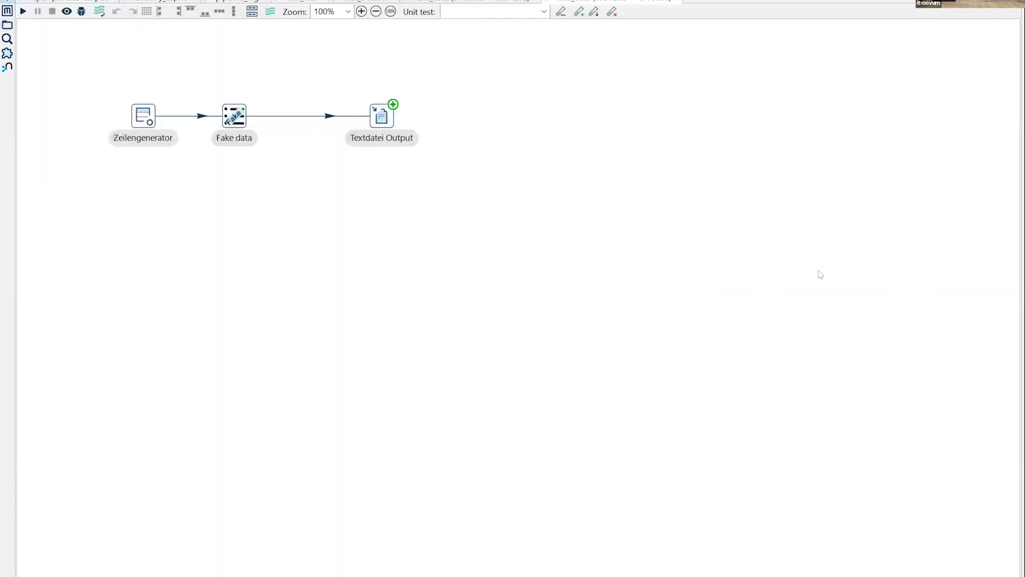
left_click(457, 2)
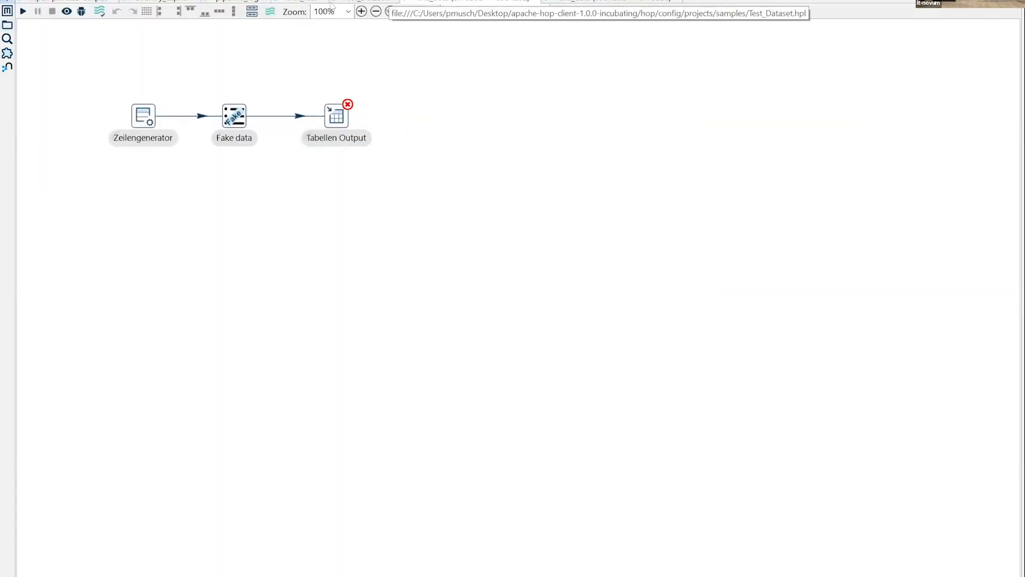
Return to the Text output revision of fake_data.hpl, reopen its visual diff and view both versions again.
left_click(5, 11)
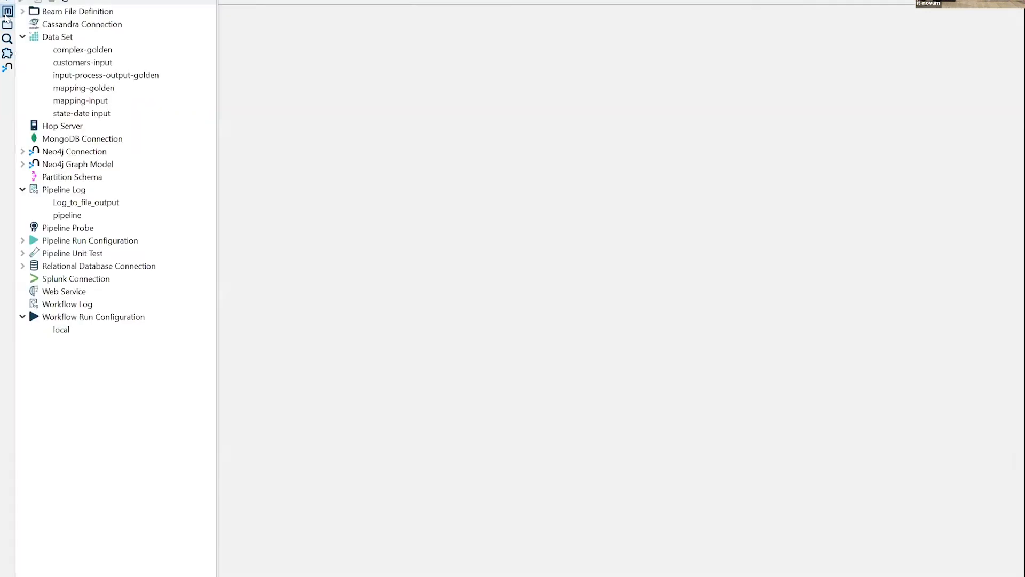
left_click(7, 25)
left_click(241, 119)
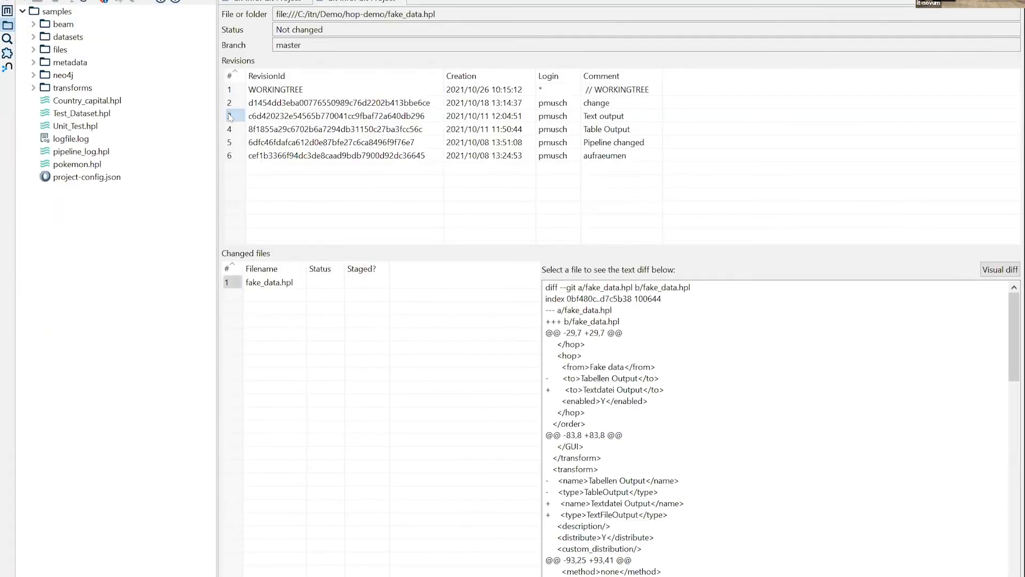
left_click(230, 282)
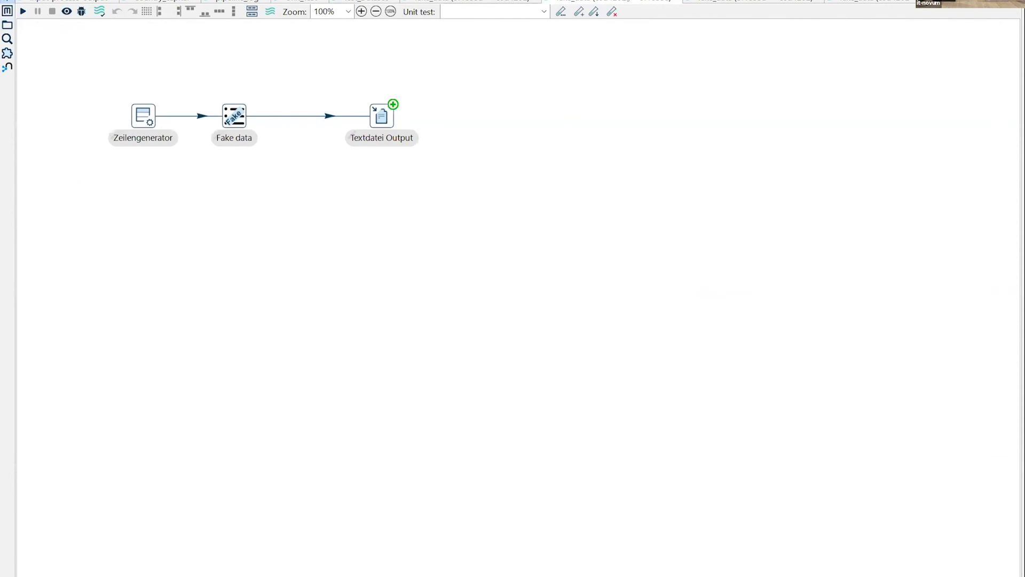
left_click(785, 1)
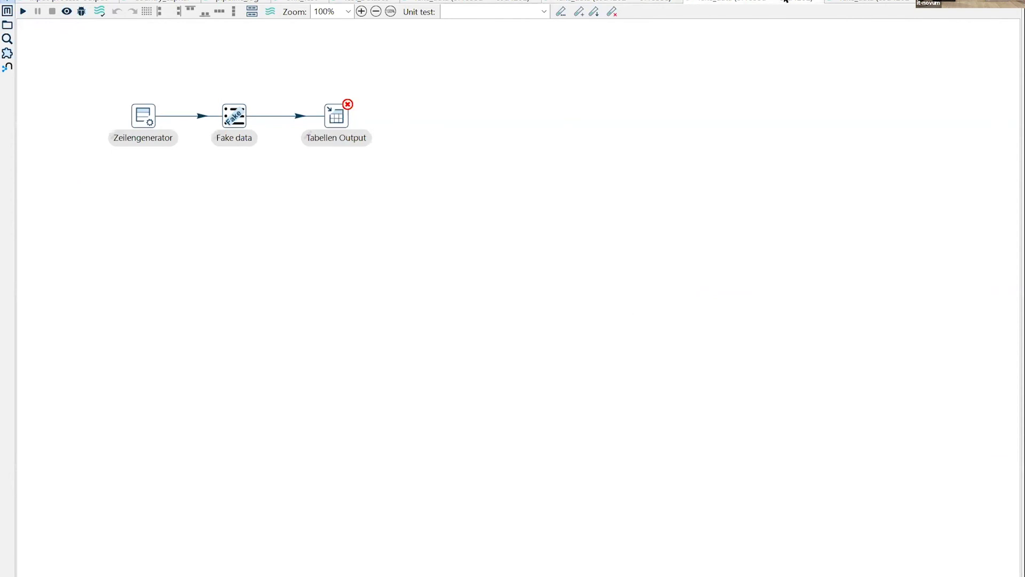